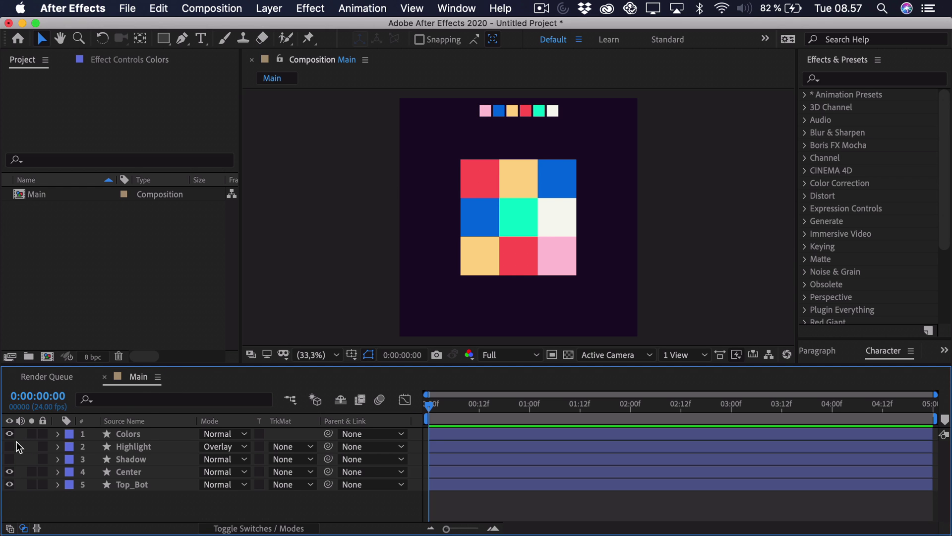
click(10, 434)
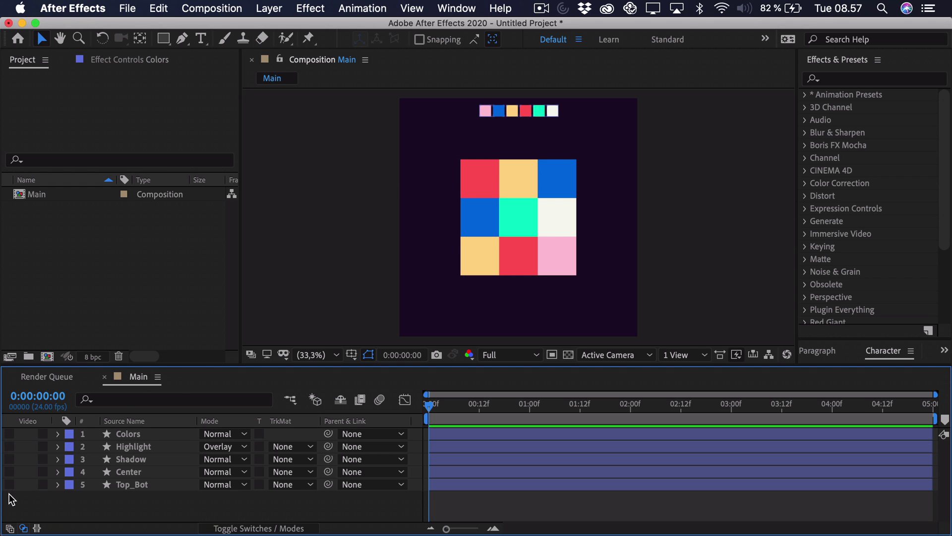
click(9, 472)
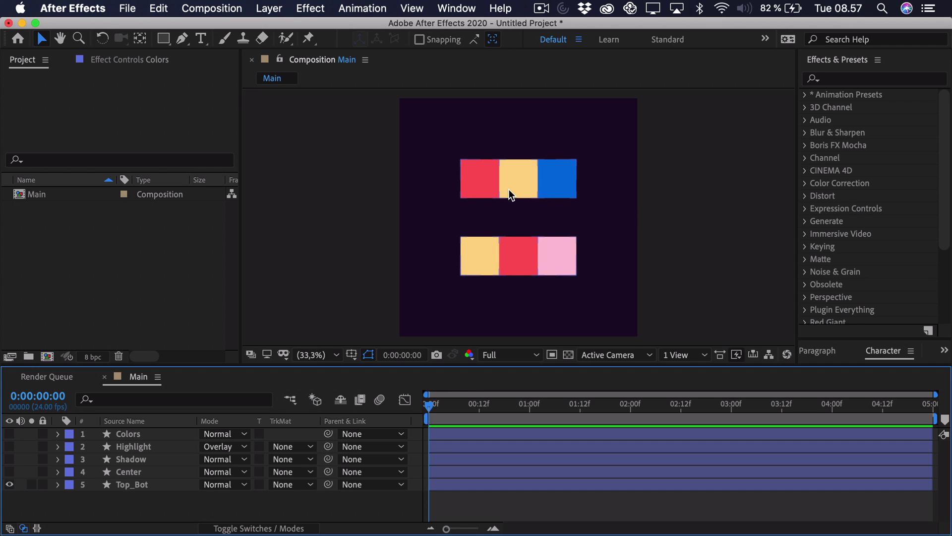
click(9, 472)
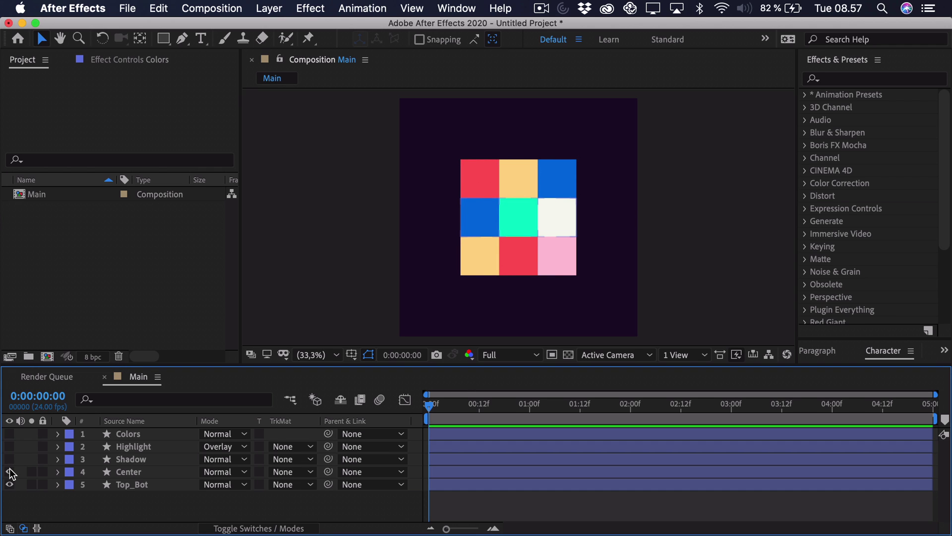
click(523, 212)
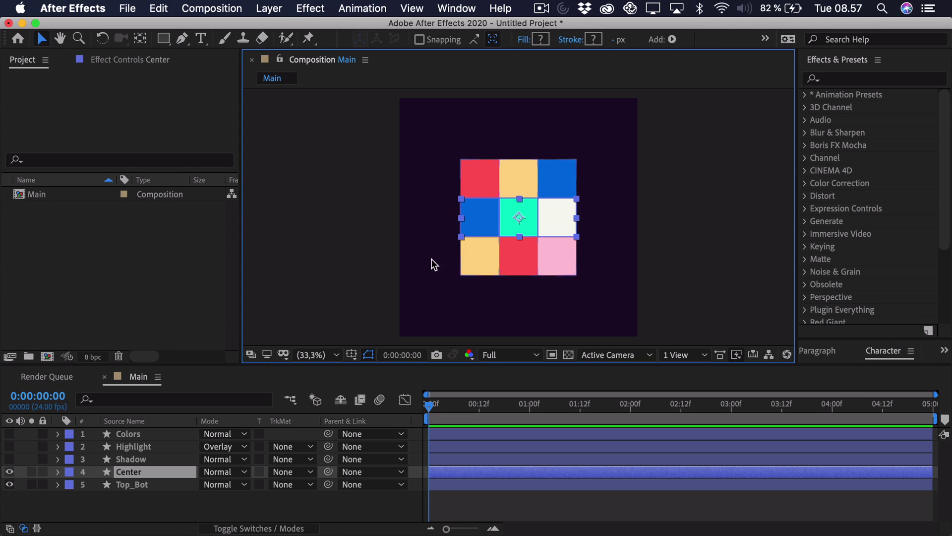
click(9, 459)
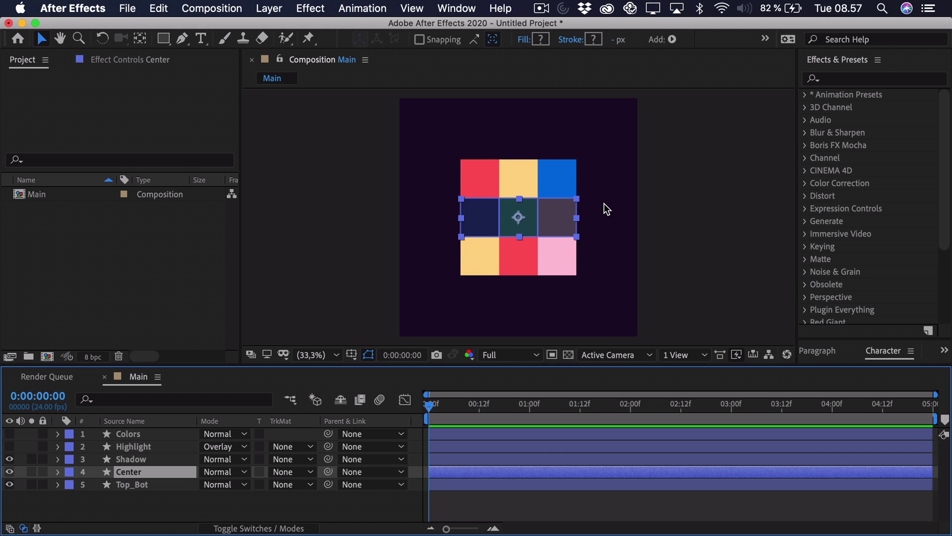
click(9, 471)
click(10, 471)
click(10, 446)
click(9, 458)
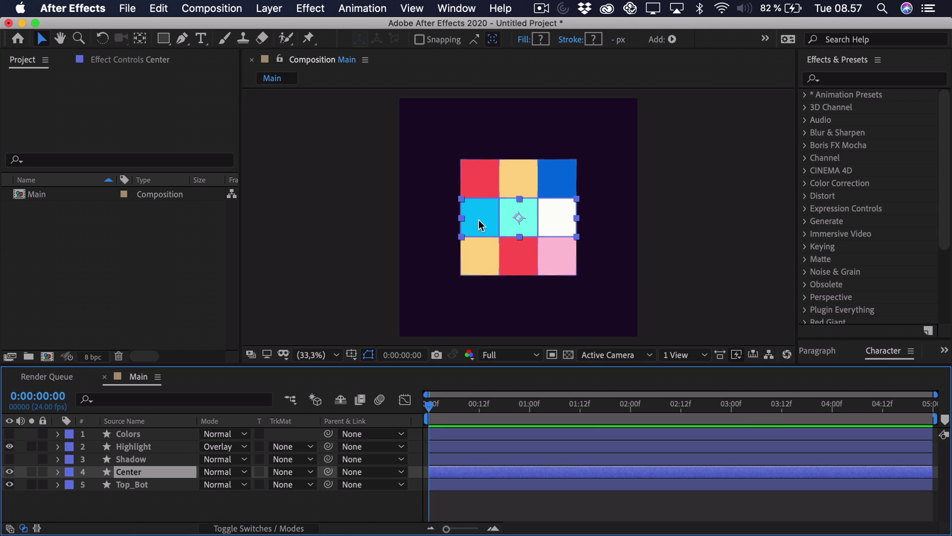
click(9, 446)
click(10, 434)
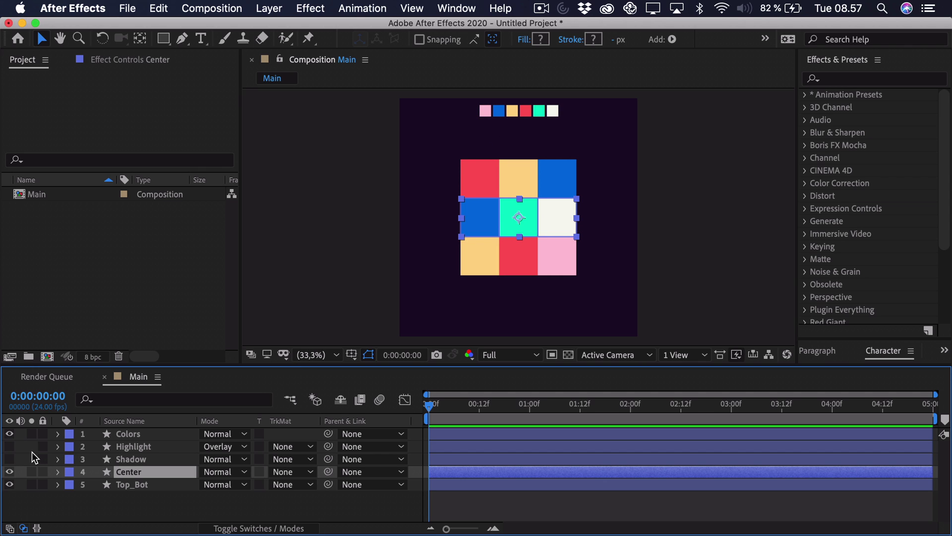
Precompose the Colors, Highlight, Shadow and Center layers into a comp named Rotating Cube.
click(132, 436)
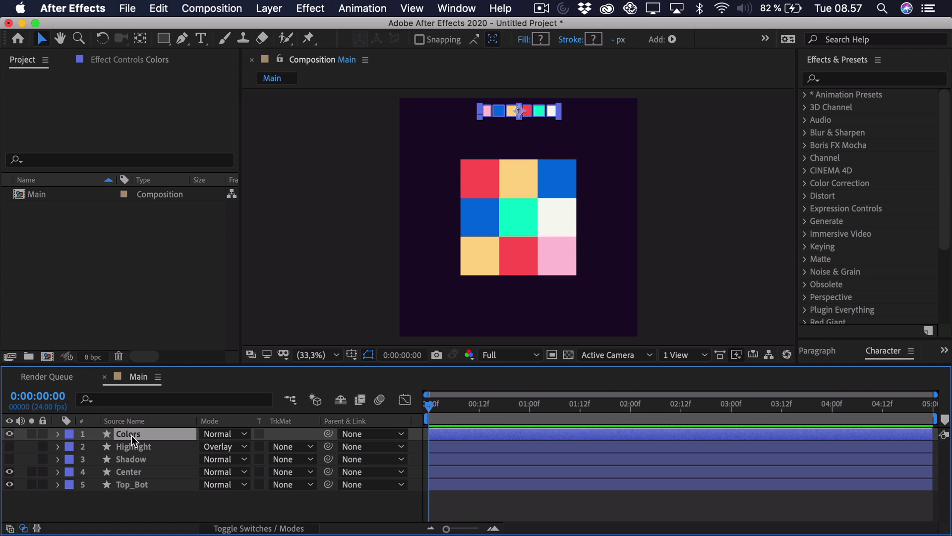
shift+click(141, 471)
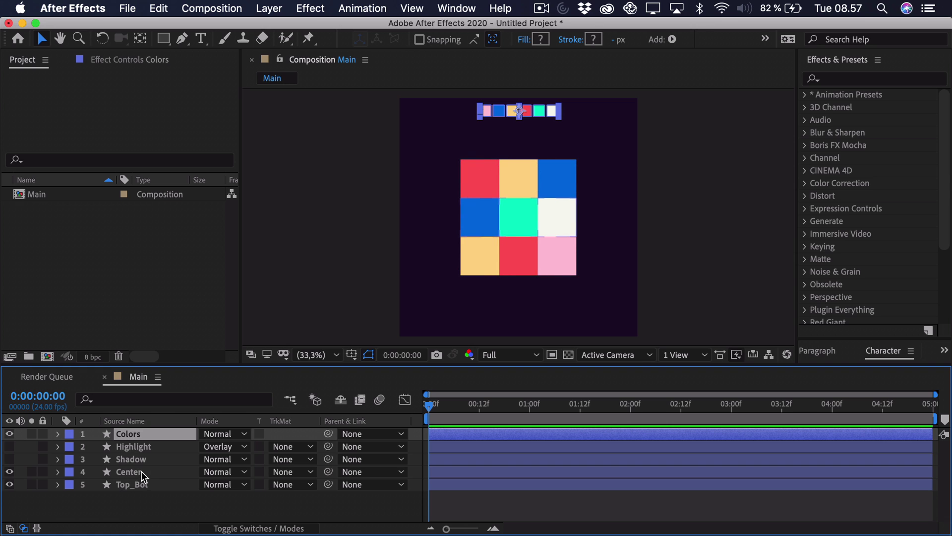
right_click(168, 446)
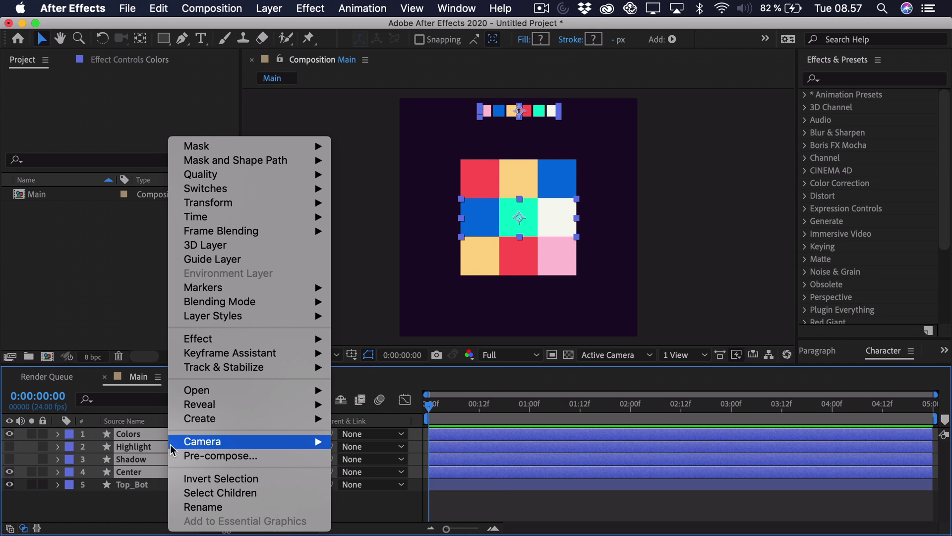
click(193, 457)
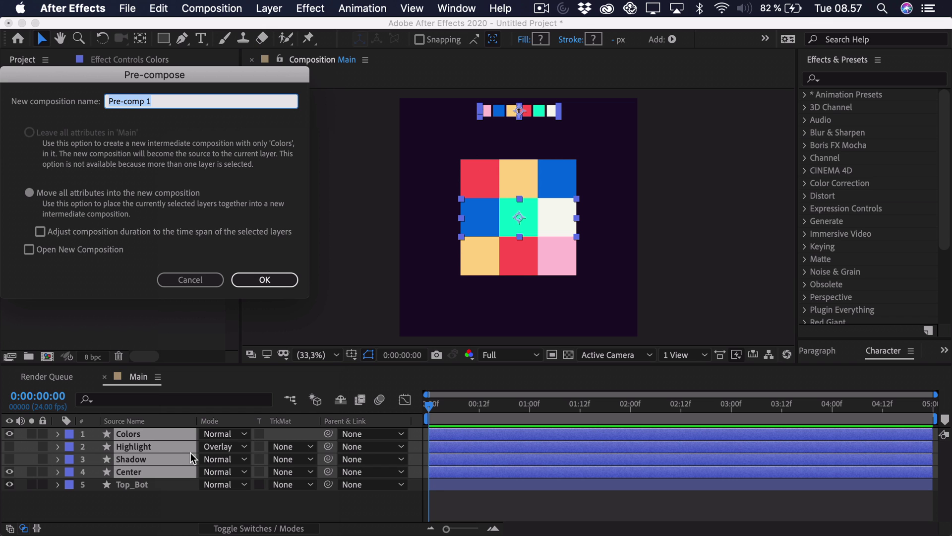
text(Rotating Cub)
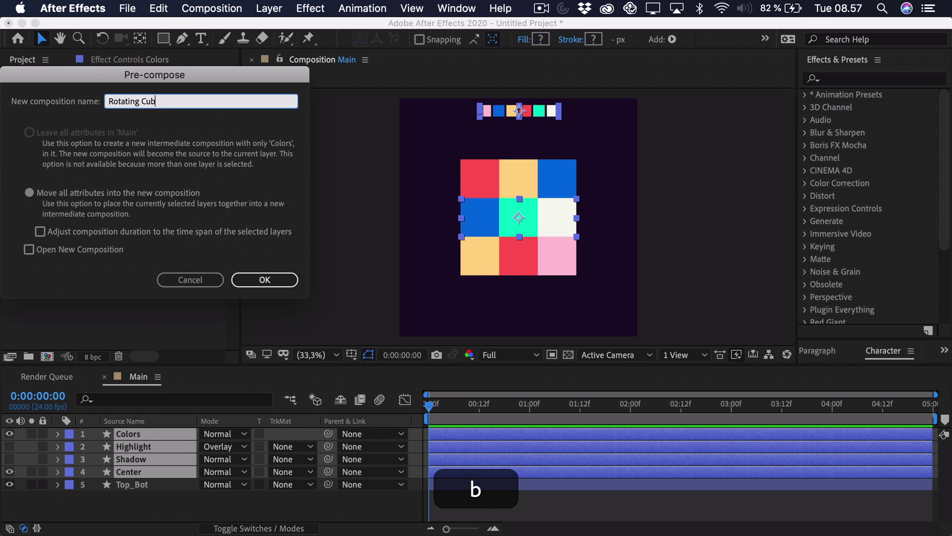
text(e)
key(Return)
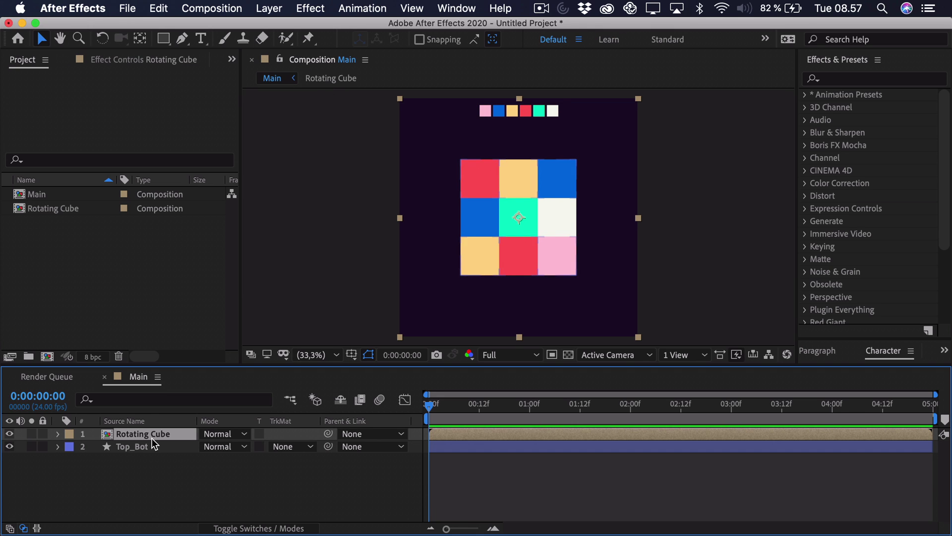
Open Rotating Cube and make the Colors layer a guide layer.
double_click(150, 436)
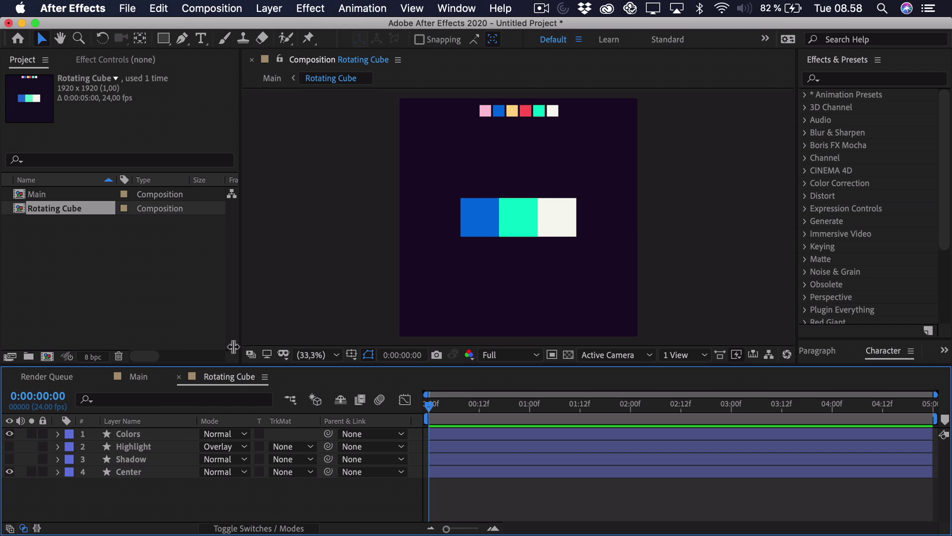
click(138, 377)
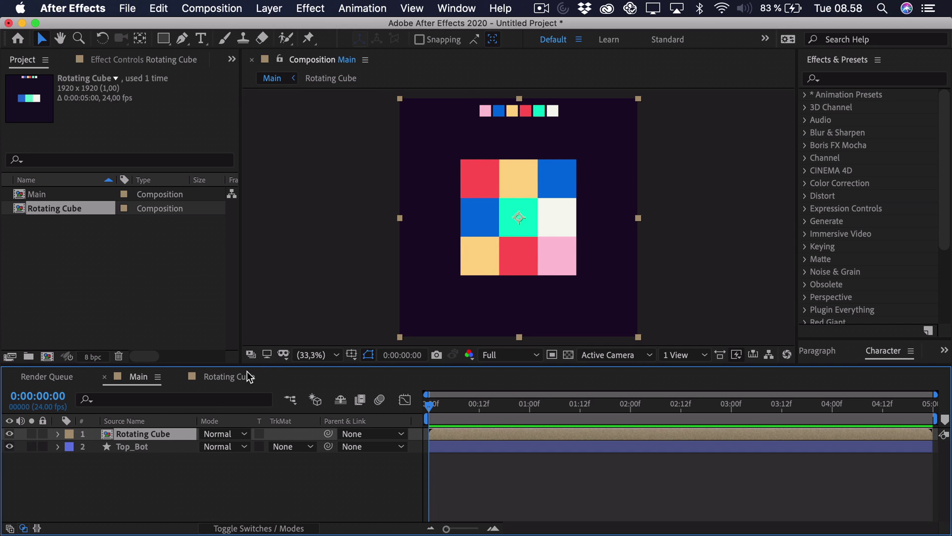
click(225, 376)
click(144, 434)
right_click(142, 434)
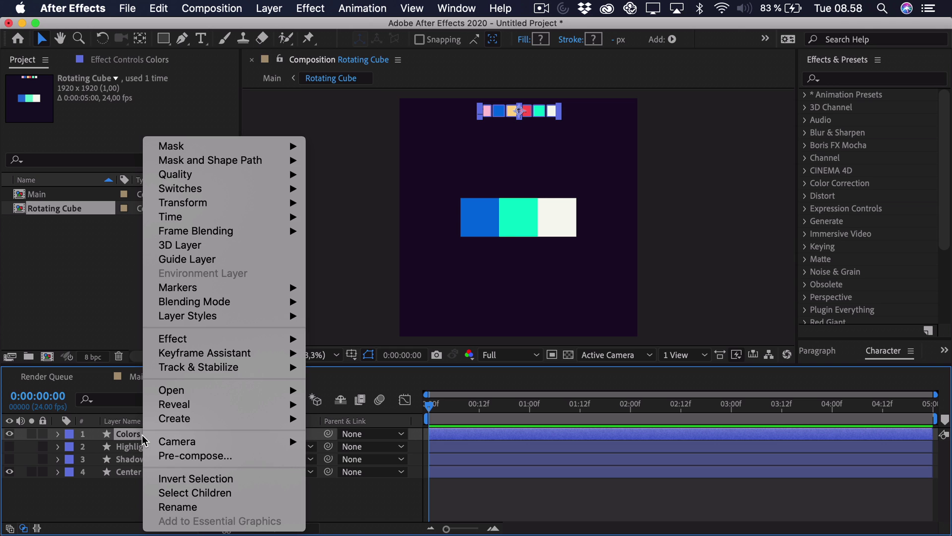
click(230, 259)
click(151, 379)
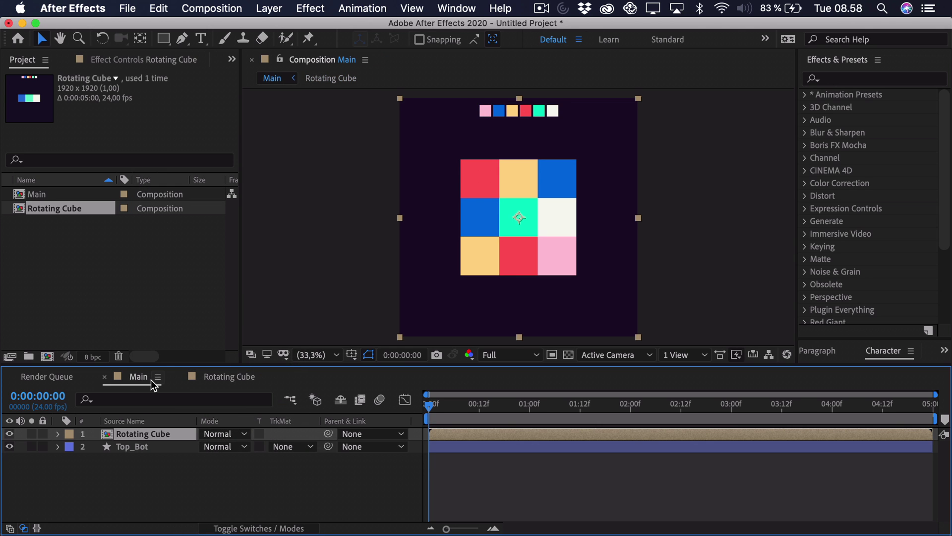
click(229, 378)
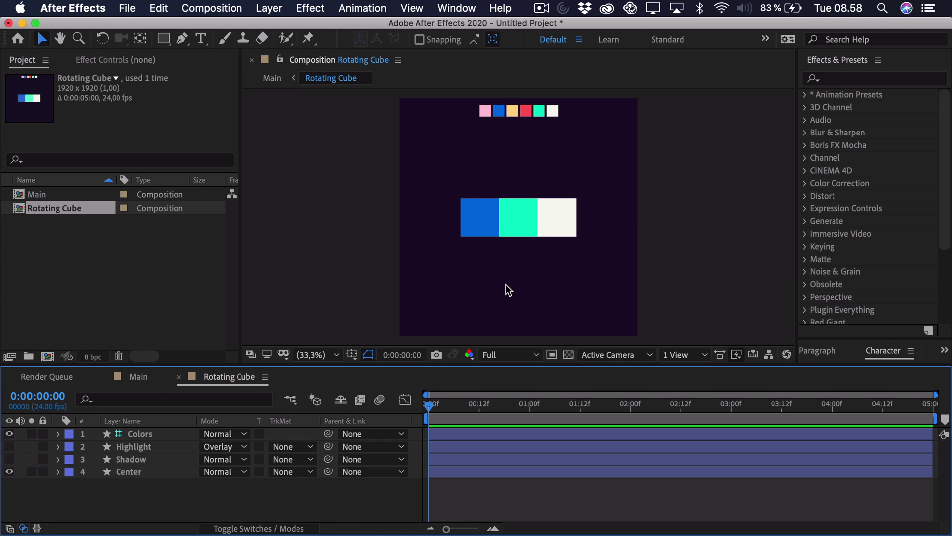
Duplicate Center, place the copy beneath it, rename it Center_Back, and hide it.
click(520, 214)
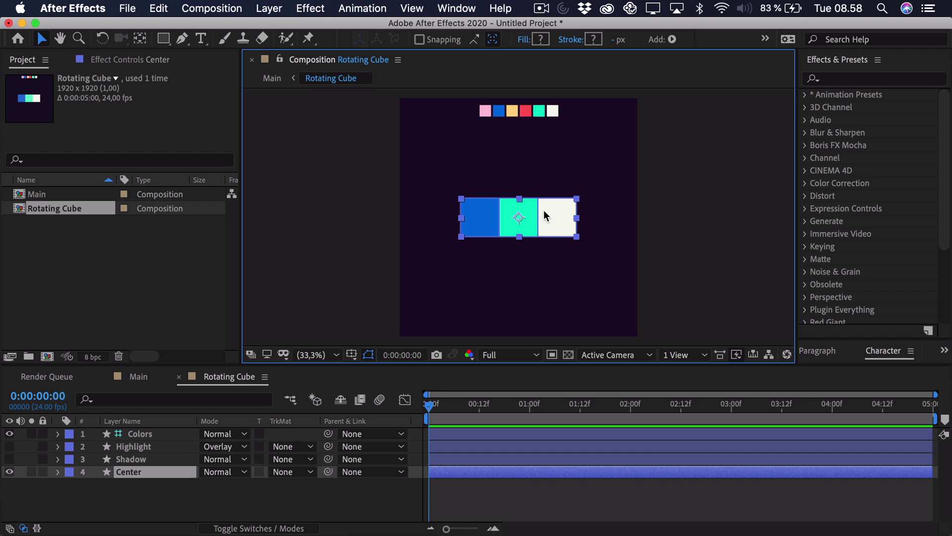
key(super+d)
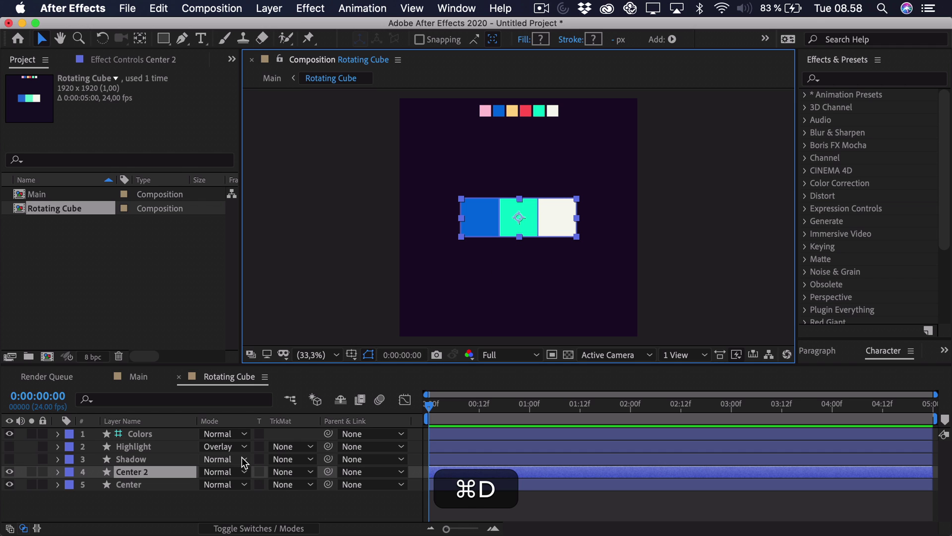
drag(154, 469, 145, 484)
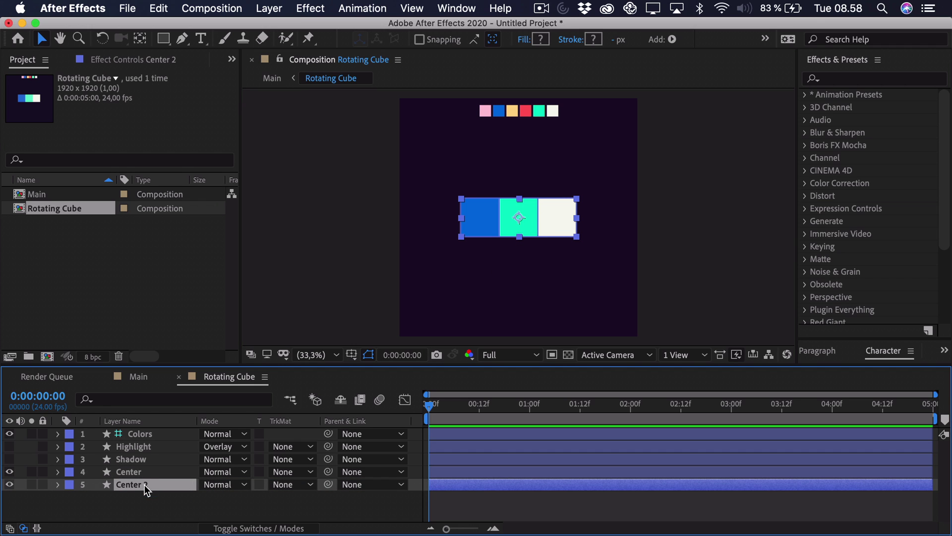
key(Return)
key(Right)
key(BackSpace)
key(BackSpace)
text(_)
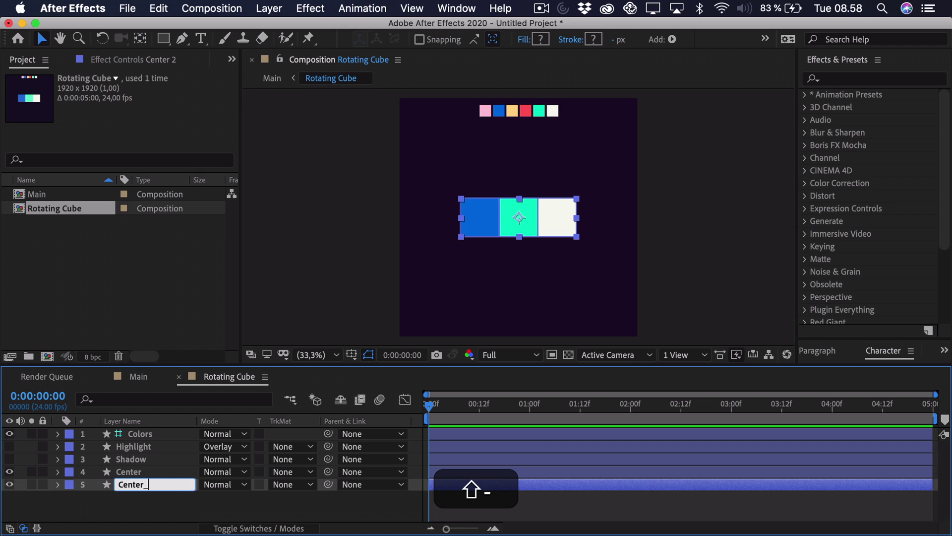
text(Back)
key(Return)
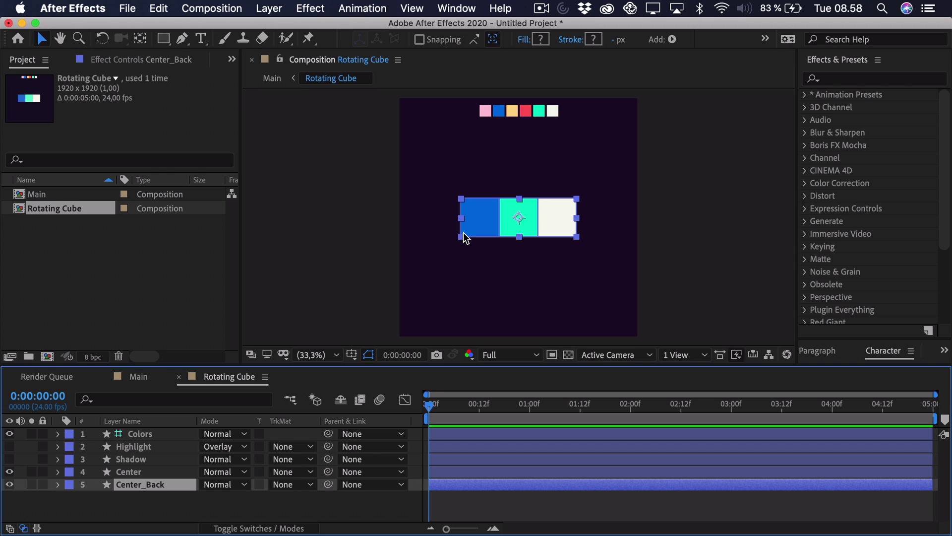
click(142, 473)
click(9, 484)
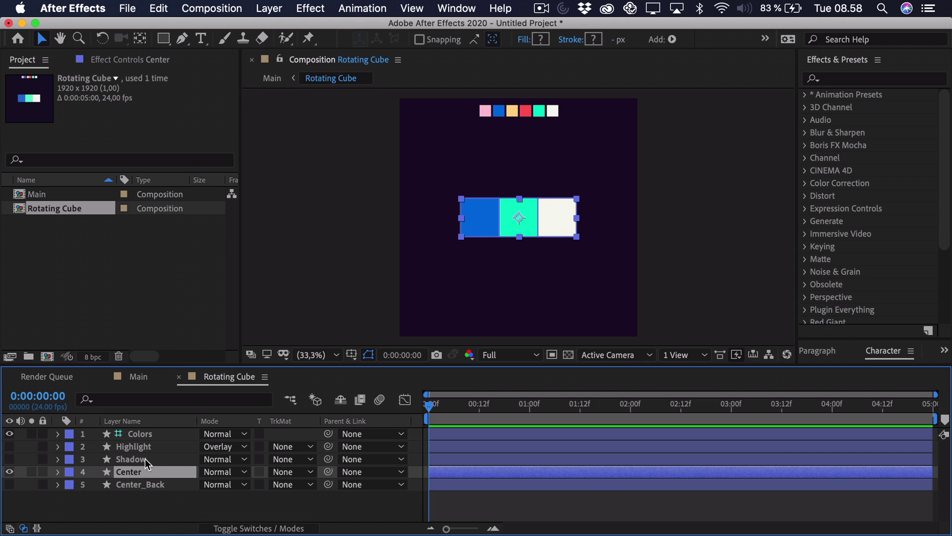
Move Center's anchor point to the row's left edge and Center_Back's to its right edge.
click(139, 39)
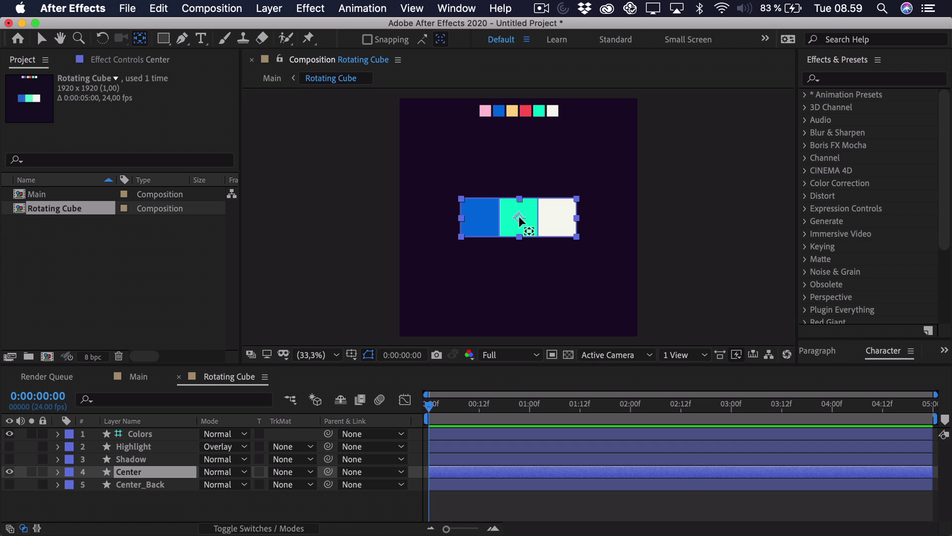
drag(519, 218, 461, 218)
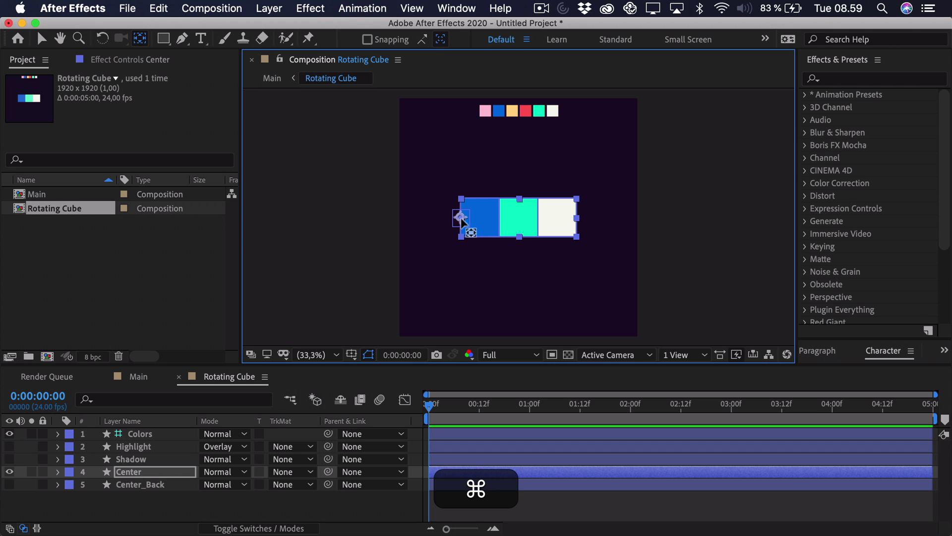
click(9, 471)
click(10, 484)
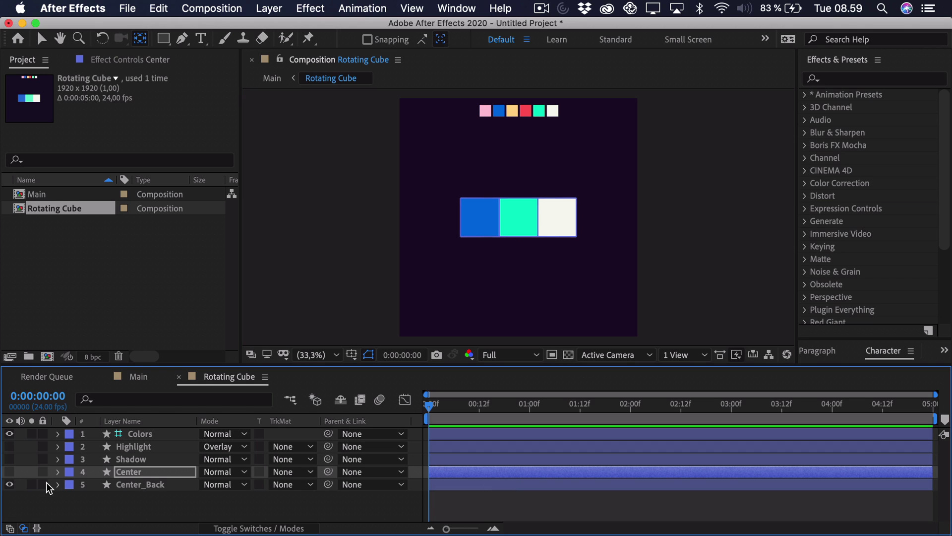
click(164, 485)
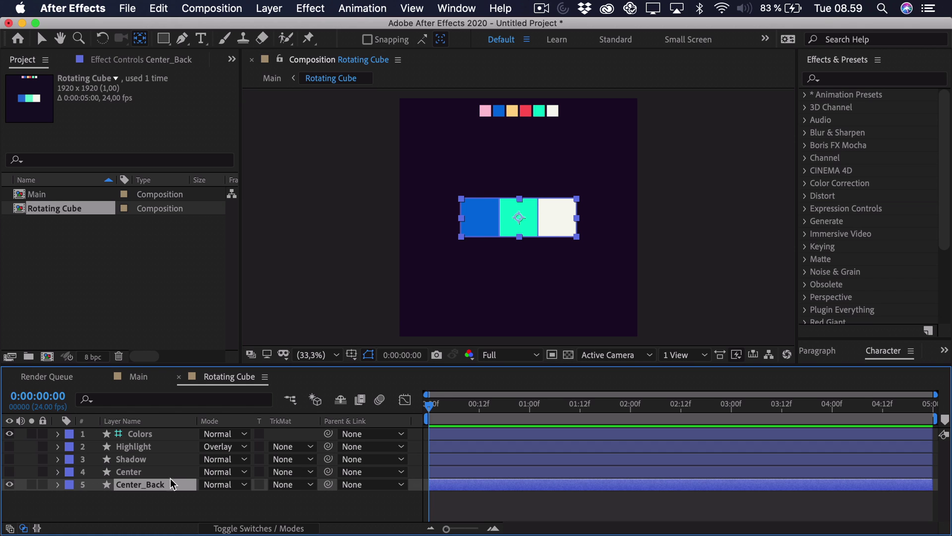
click(527, 220)
drag(527, 220, 576, 217)
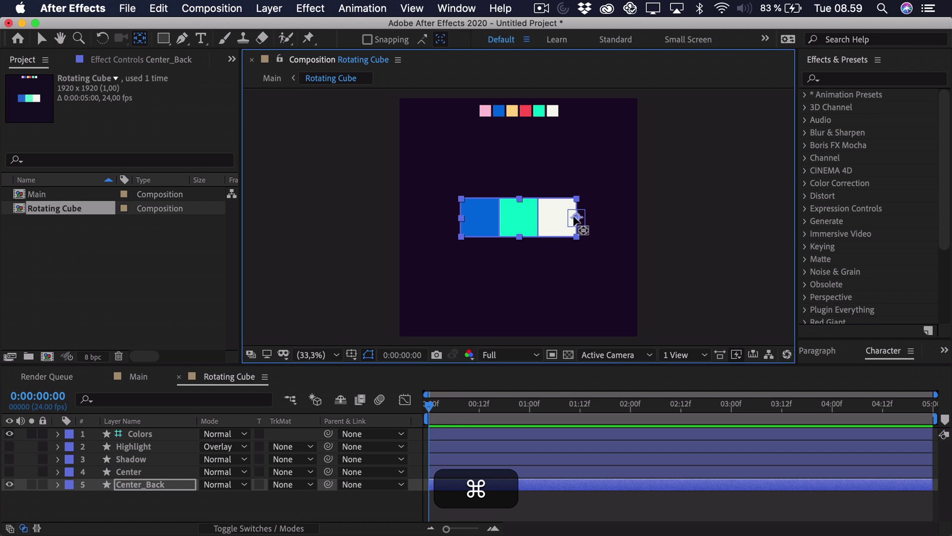
click(9, 472)
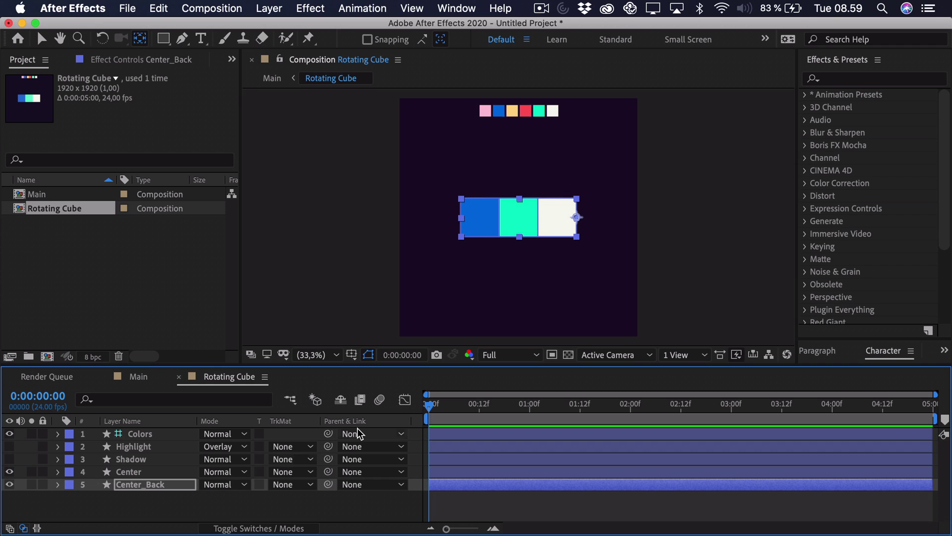
Keyframe Center's unlinked Scale at 100% at 0:00 and 0% width at 1:00.
click(154, 474)
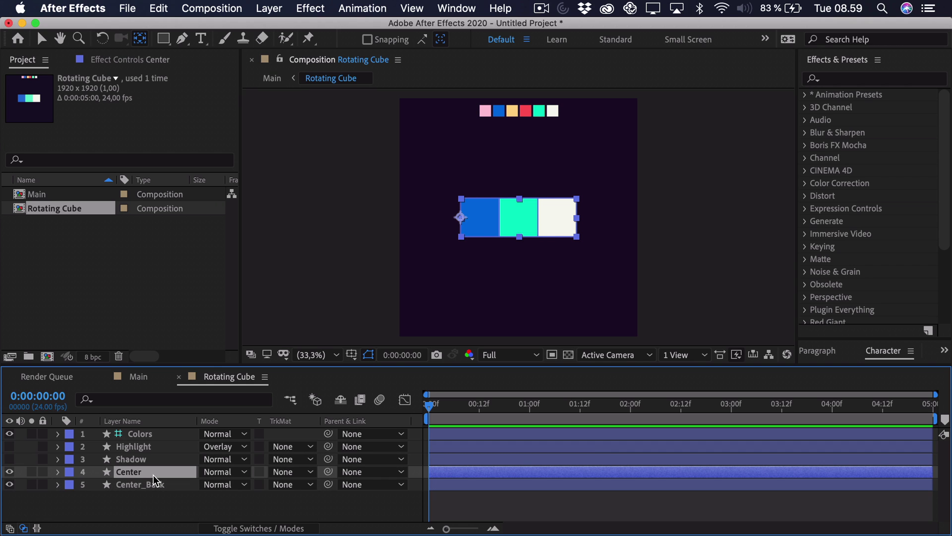
key(s)
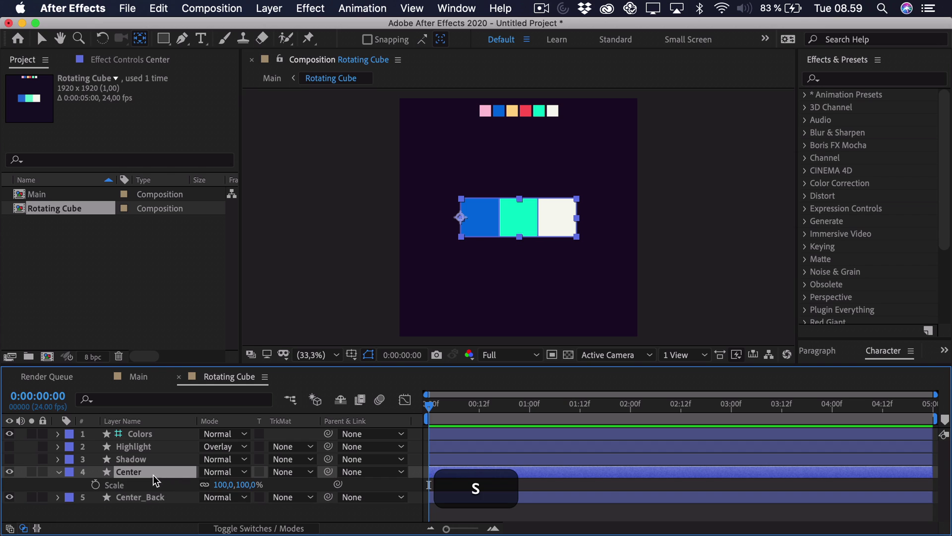
click(96, 485)
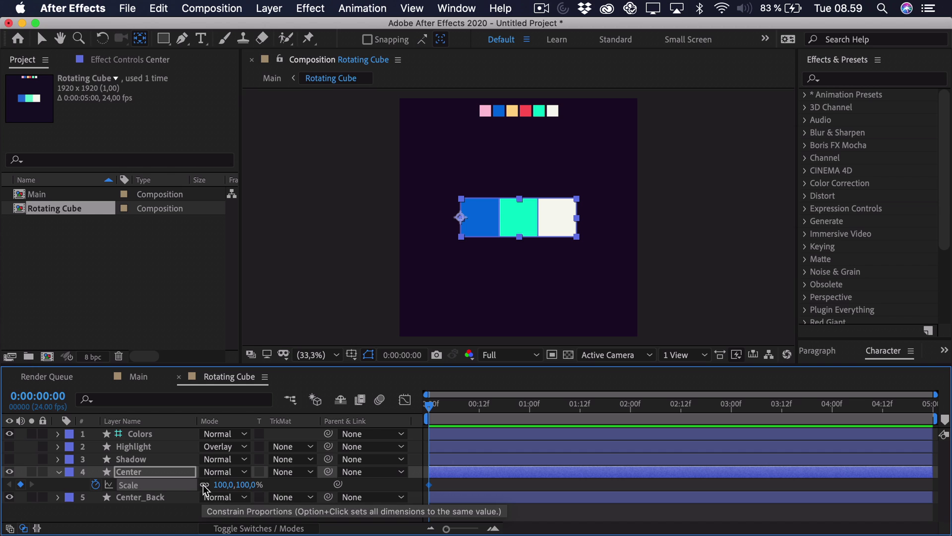
mouse_move(221, 484)
mouse_down()
mouse_move(256, 481)
mouse_move(205, 485)
mouse_up()
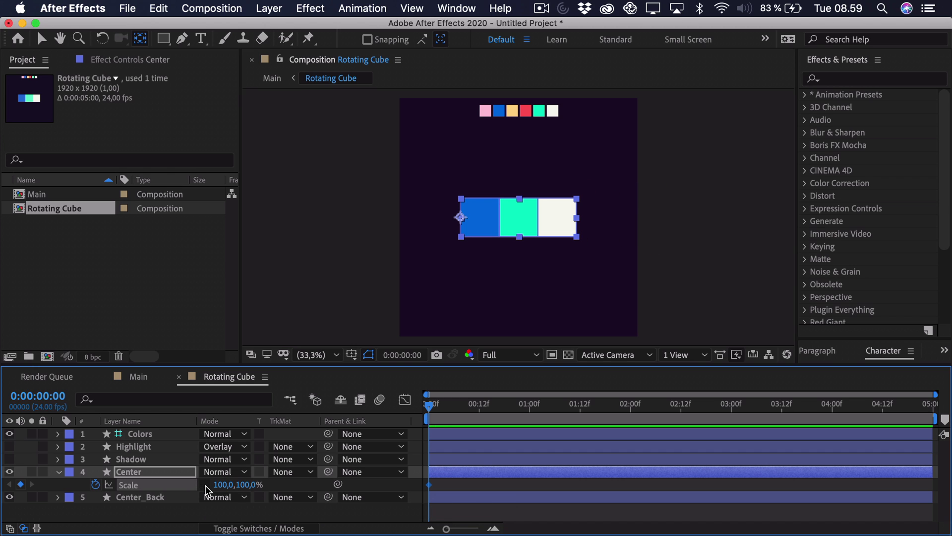
drag(444, 406, 532, 411)
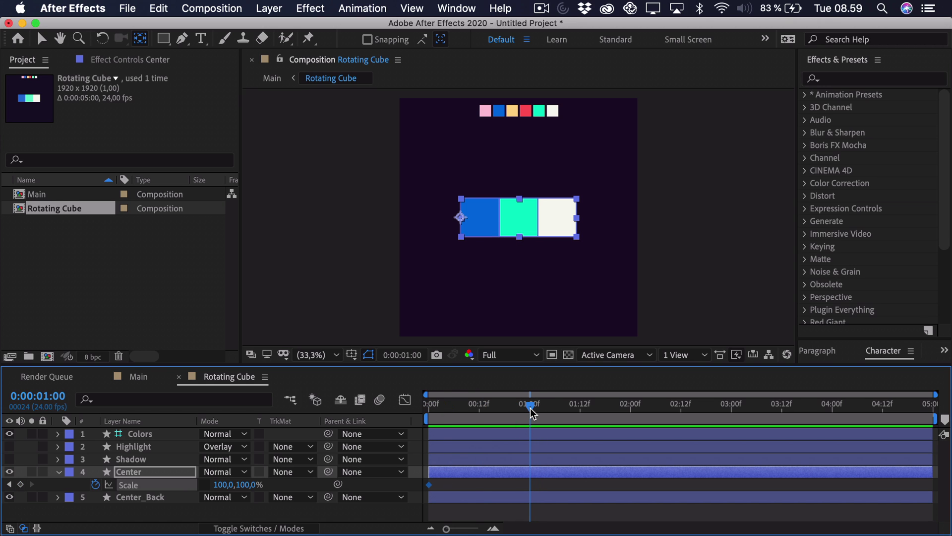
drag(221, 485, 199, 483)
click(213, 481)
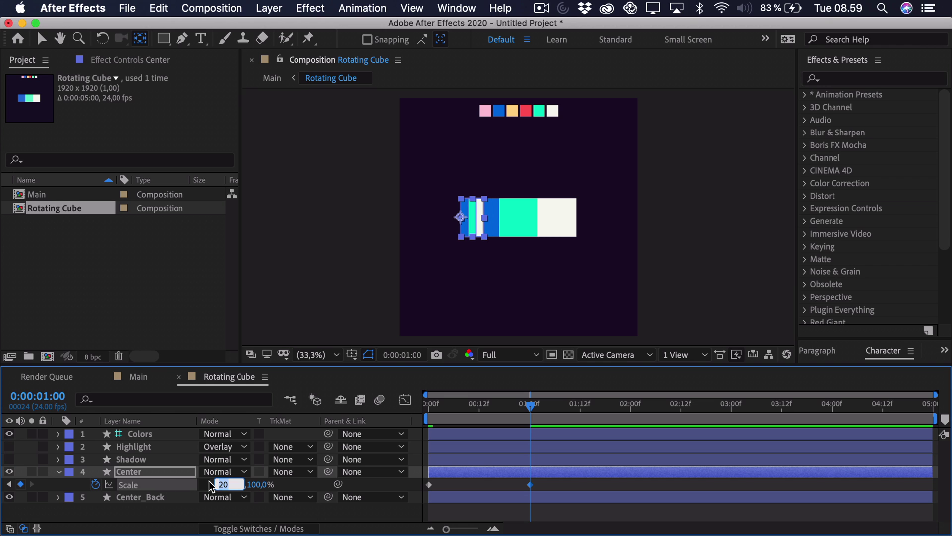
text(0)
key(Return)
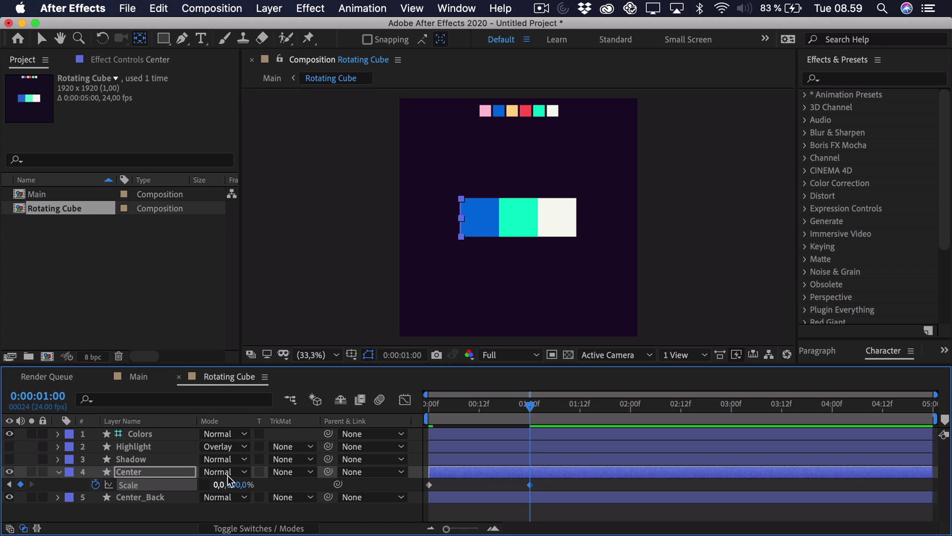
key(v)
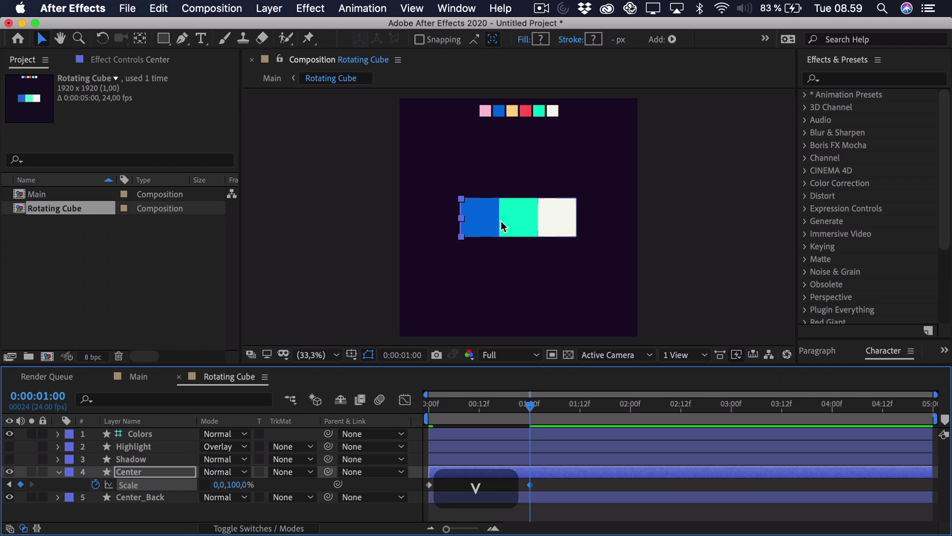
Keyframe Center_Back's unlinked Scale at 100% at 1:00 and 0% width at 0:00.
click(147, 498)
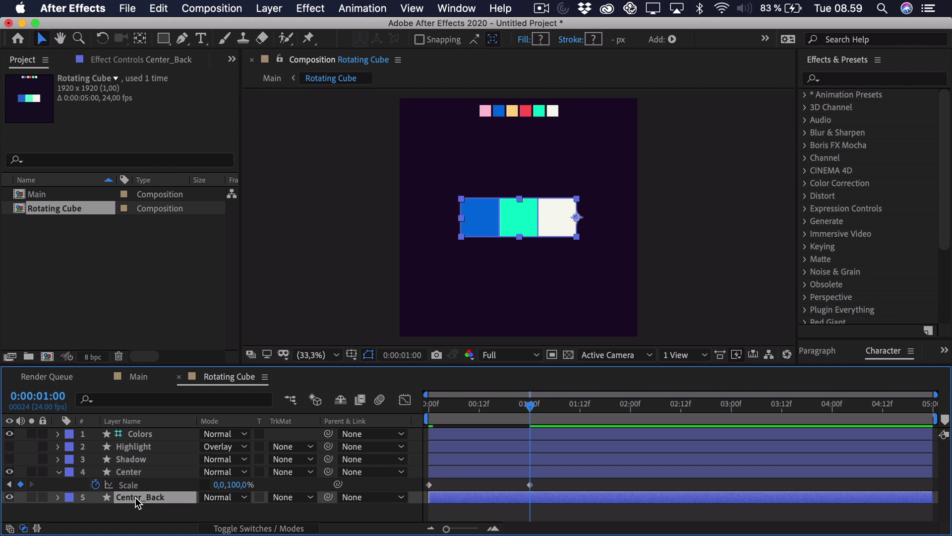
key(s)
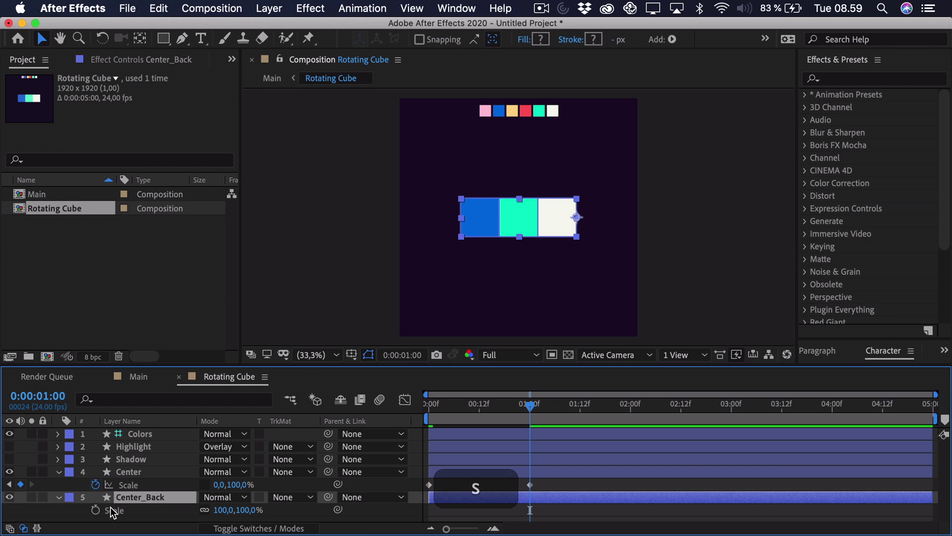
click(96, 509)
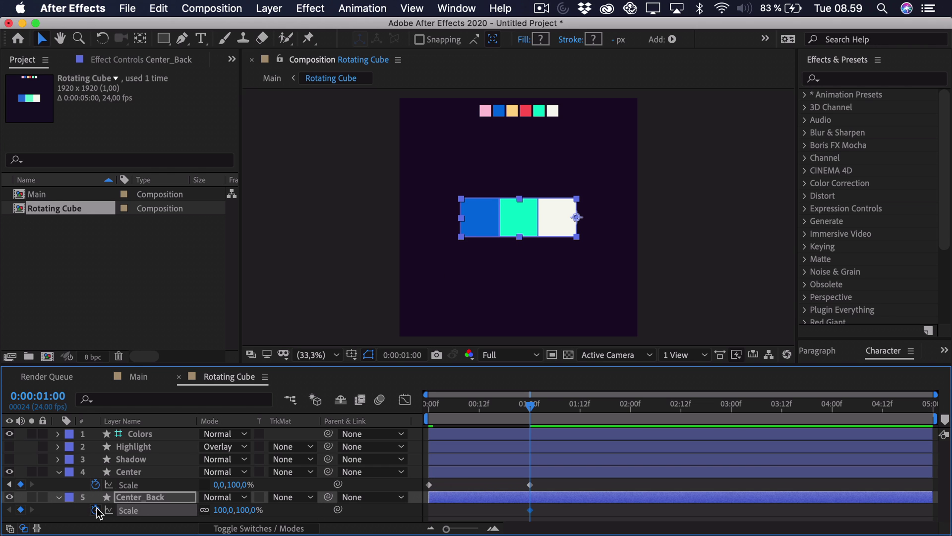
click(204, 510)
drag(533, 406, 398, 404)
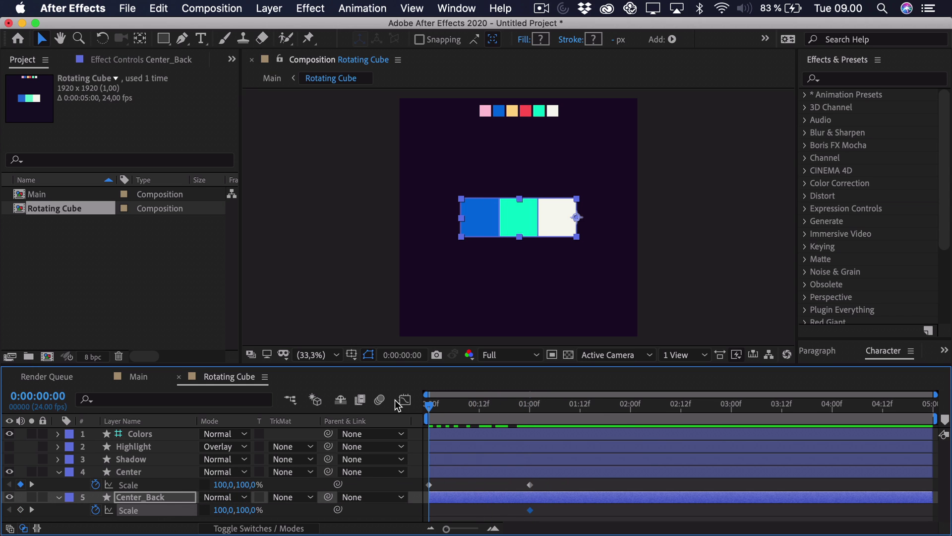
click(222, 510)
text(0)
key(Return)
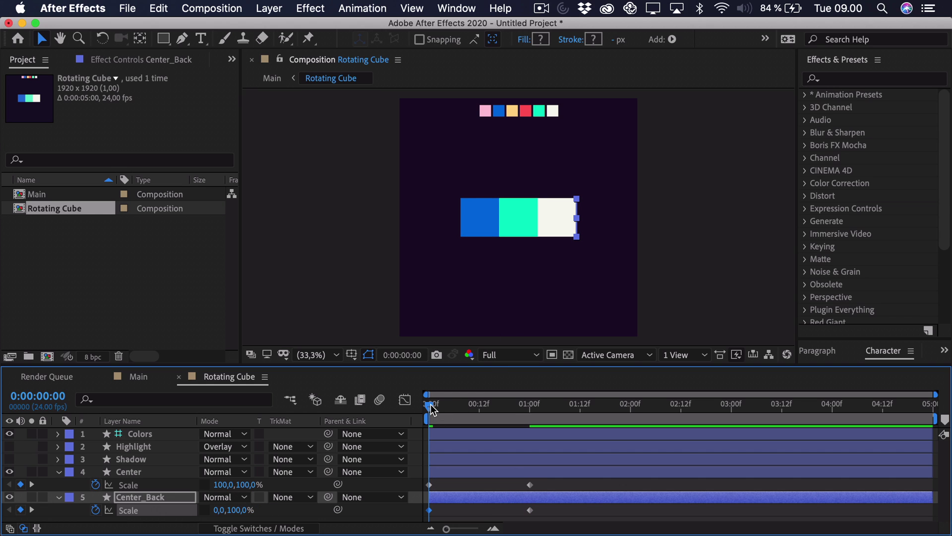
Scrub and preview the opposing Center and Center_Back scale animation.
drag(431, 409, 537, 407)
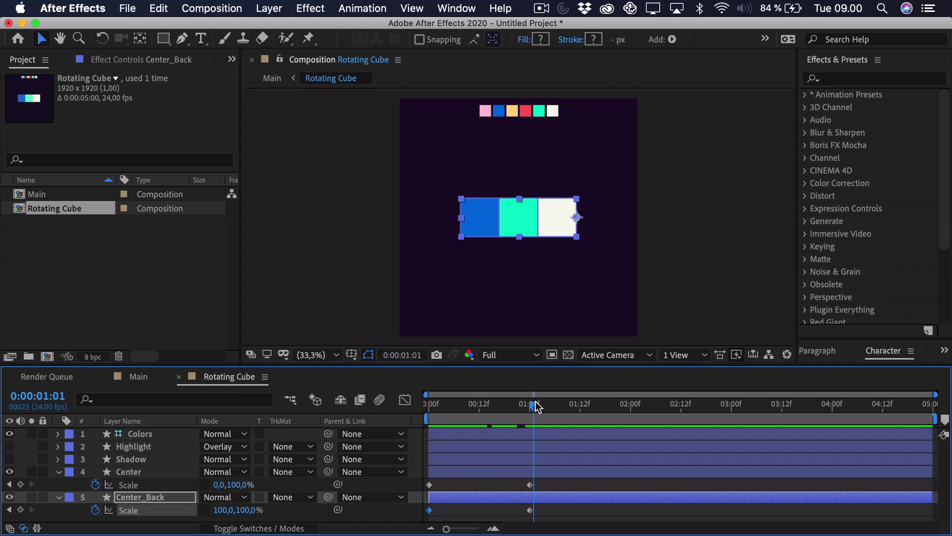
key(Home)
key(space)
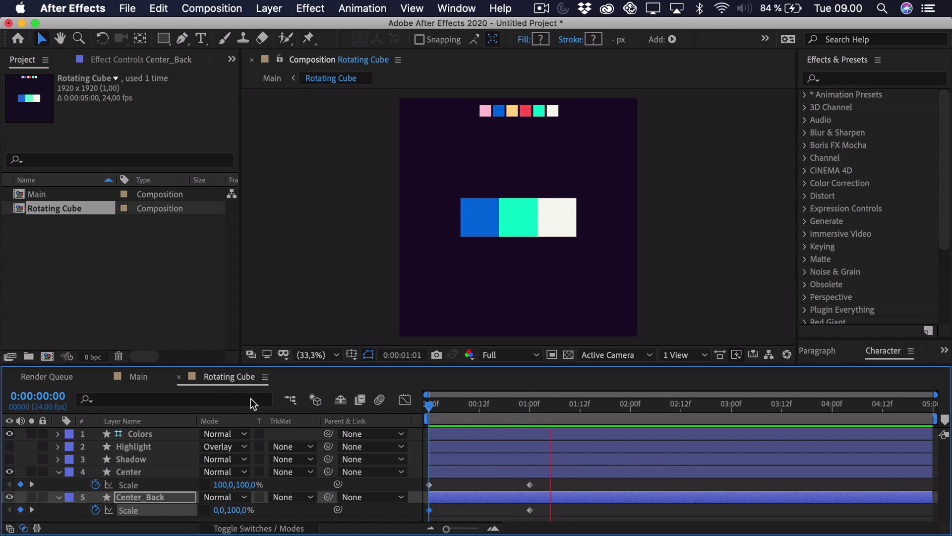
key(space)
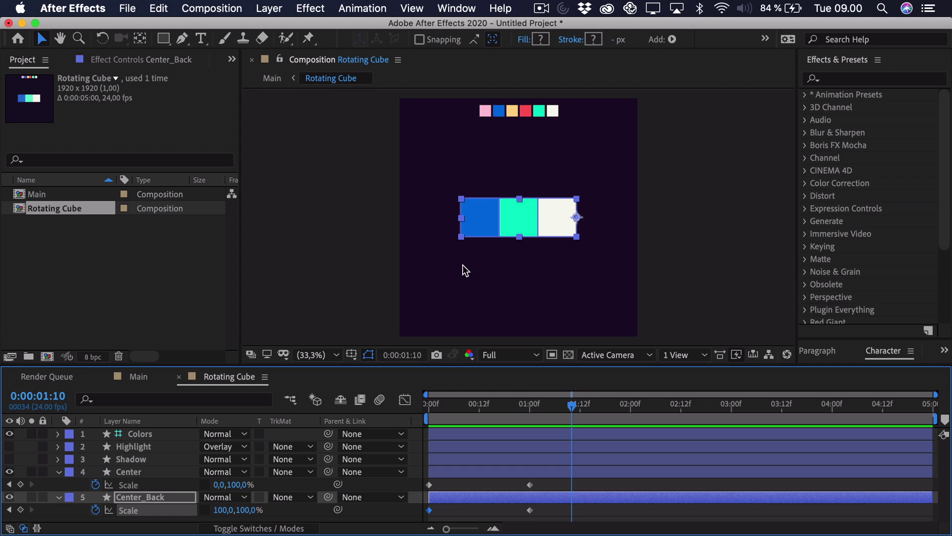
click(500, 403)
Show the Highlight layer and parent it to Center.
drag(487, 407, 417, 408)
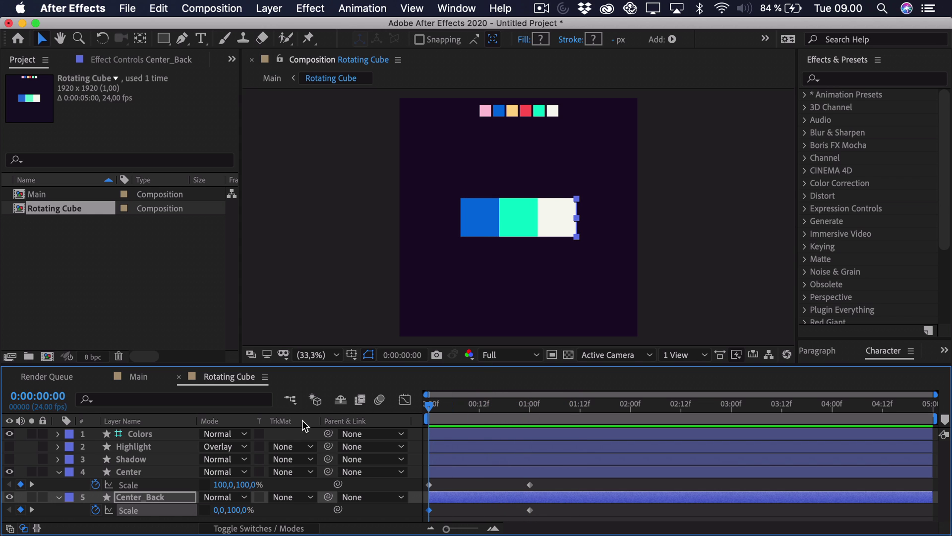
click(9, 447)
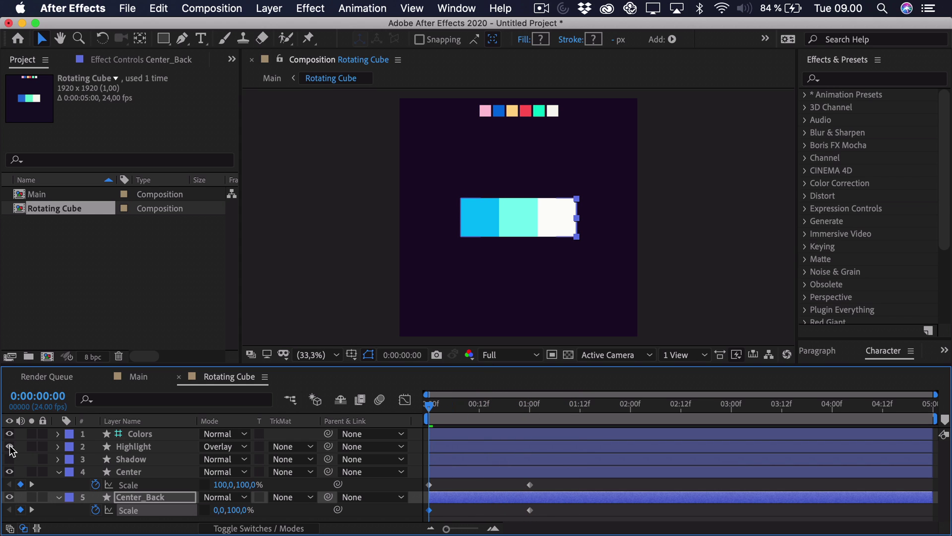
click(120, 449)
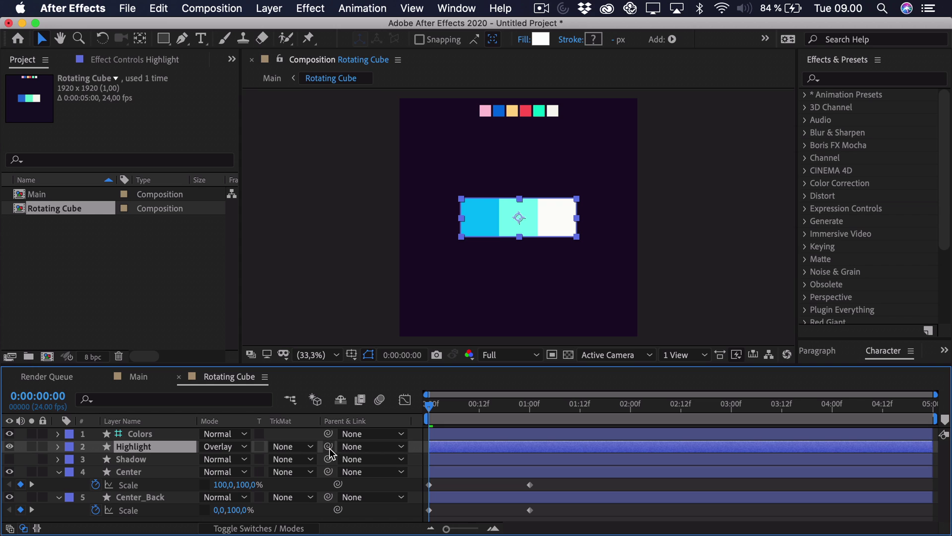
drag(329, 449, 149, 471)
mouse_move(437, 412)
mouse_down()
mouse_move(535, 402)
mouse_move(425, 403)
mouse_up()
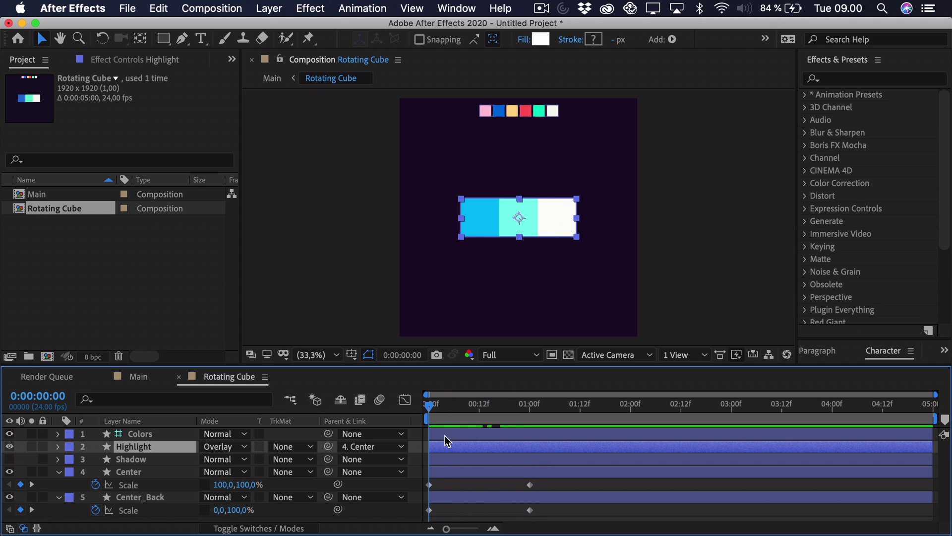
Keyframe Highlight's Opacity from 0% at 0:00 to 80% at 1:00.
key(t)
click(206, 459)
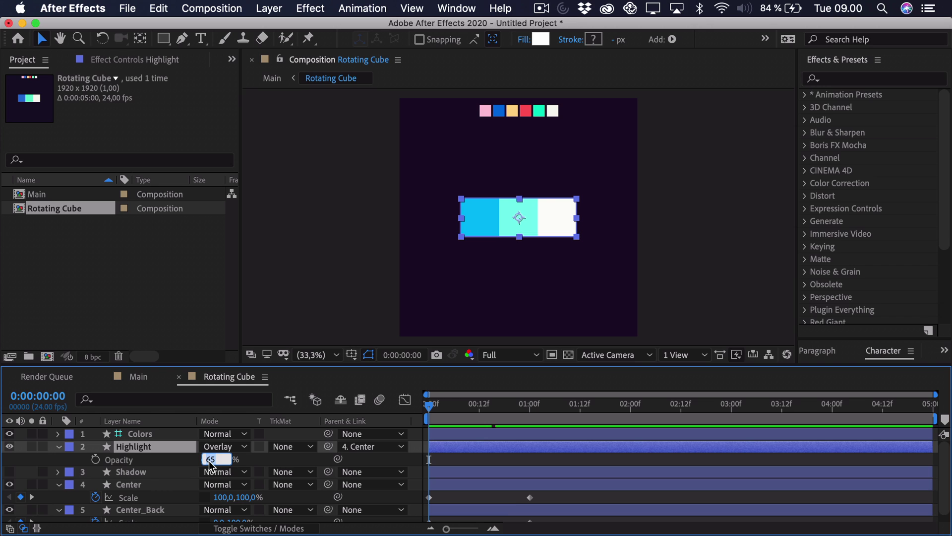
text(0)
key(Return)
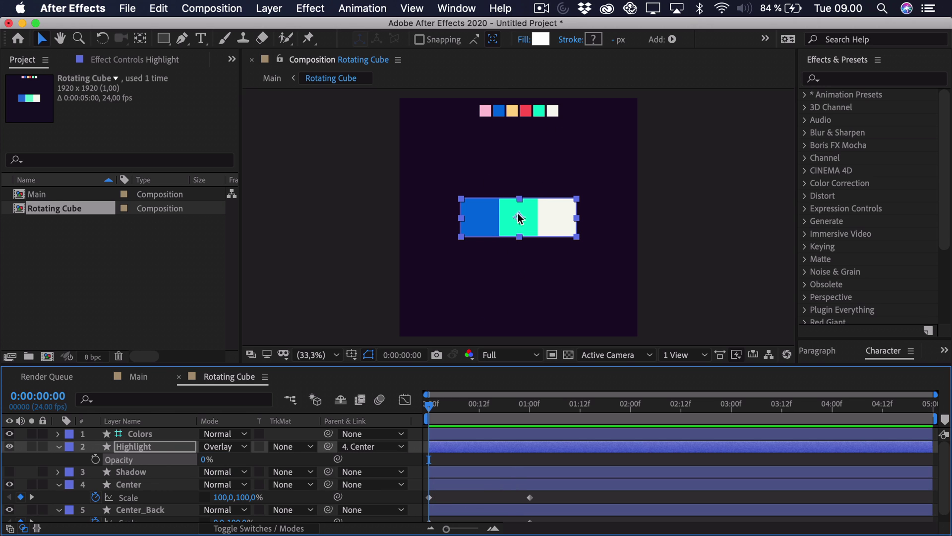
click(96, 460)
drag(451, 412, 536, 417)
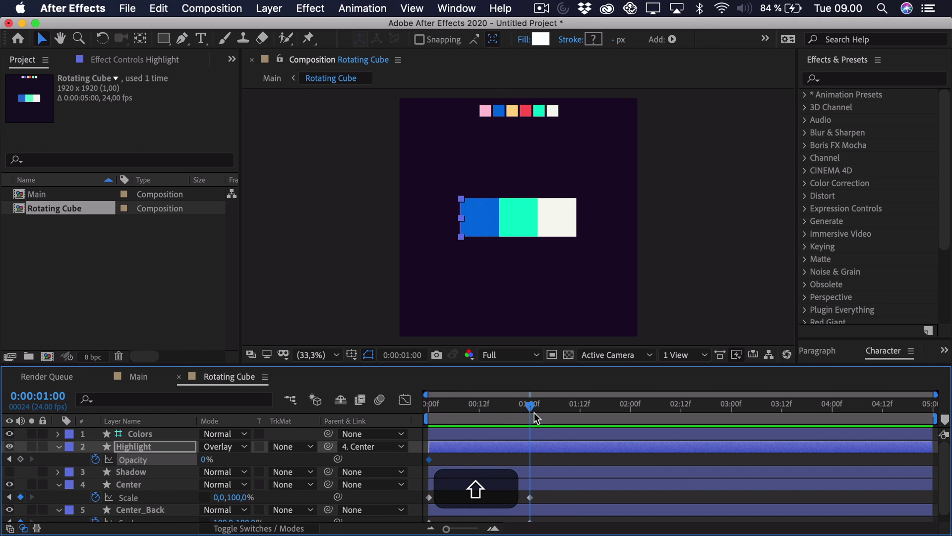
click(203, 459)
key(Return)
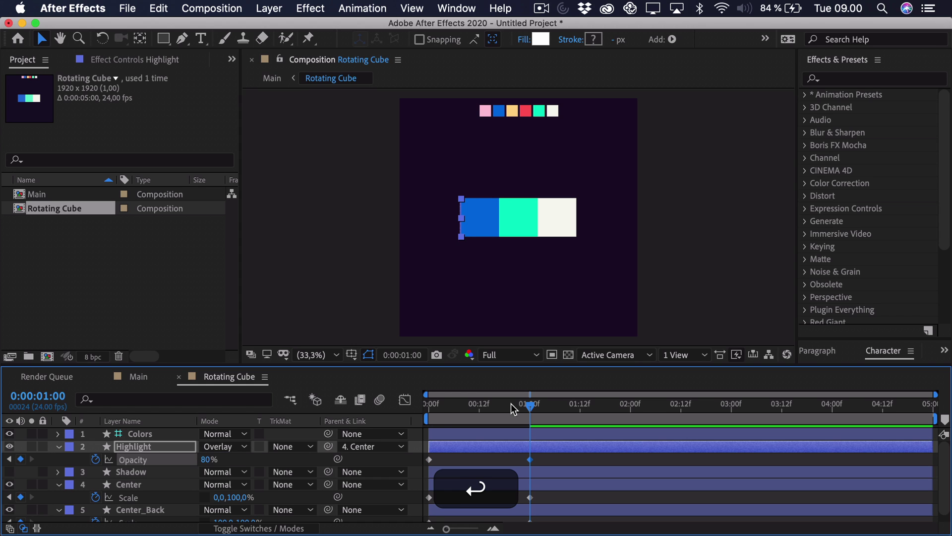
Preview and scrub the first second to check the highlight fade.
key(Home)
key(space)
key(space)
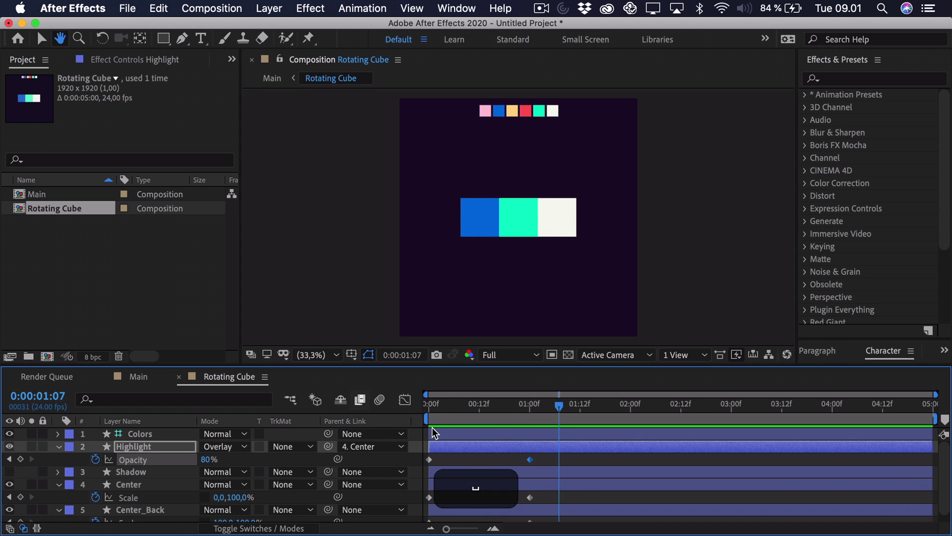
click(451, 406)
mouse_move(453, 410)
mouse_down()
mouse_move(520, 411)
mouse_move(426, 410)
mouse_move(510, 409)
mouse_move(470, 411)
mouse_up()
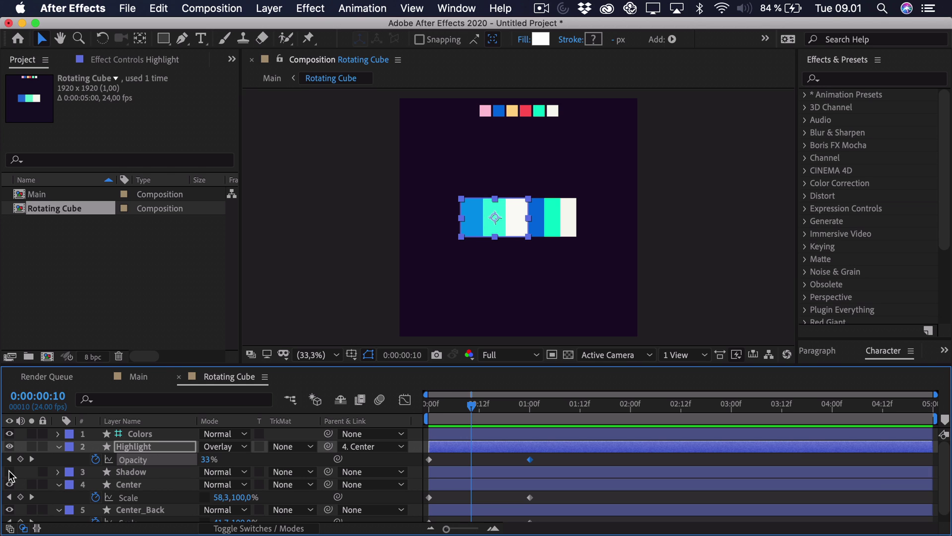
Show the Shadow layer and parent it to Center_Back.
click(10, 472)
drag(476, 410, 533, 407)
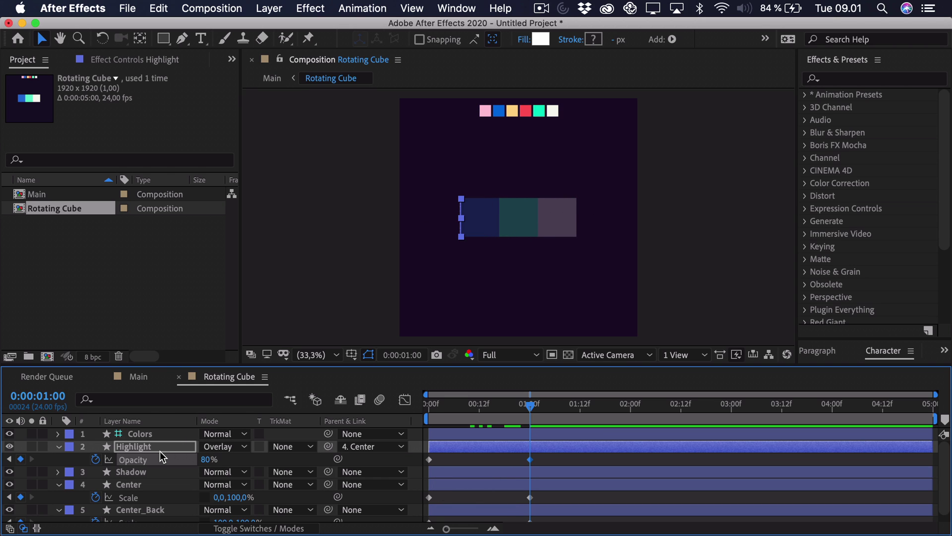
click(154, 470)
scroll(269, 475, down, 1)
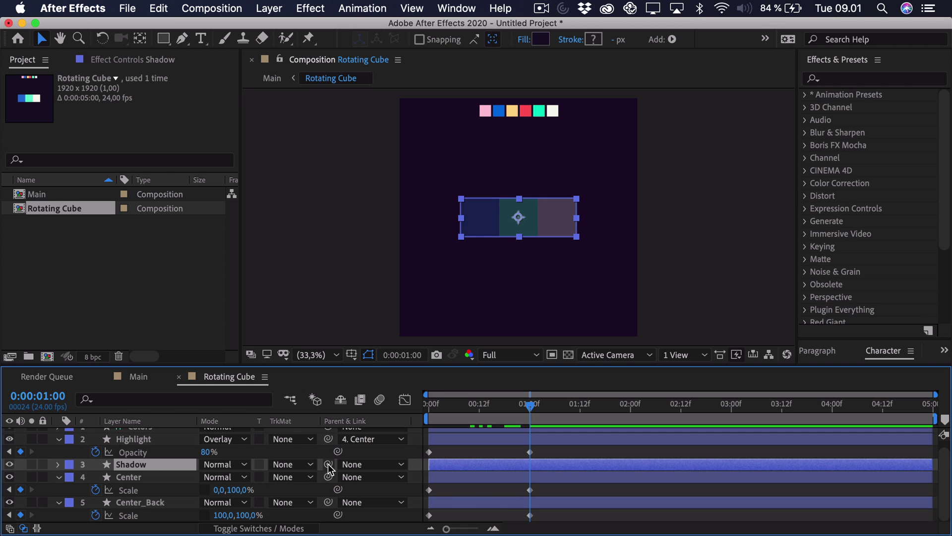
drag(328, 466, 159, 504)
mouse_move(530, 408)
mouse_down()
mouse_move(427, 409)
mouse_move(522, 413)
mouse_up()
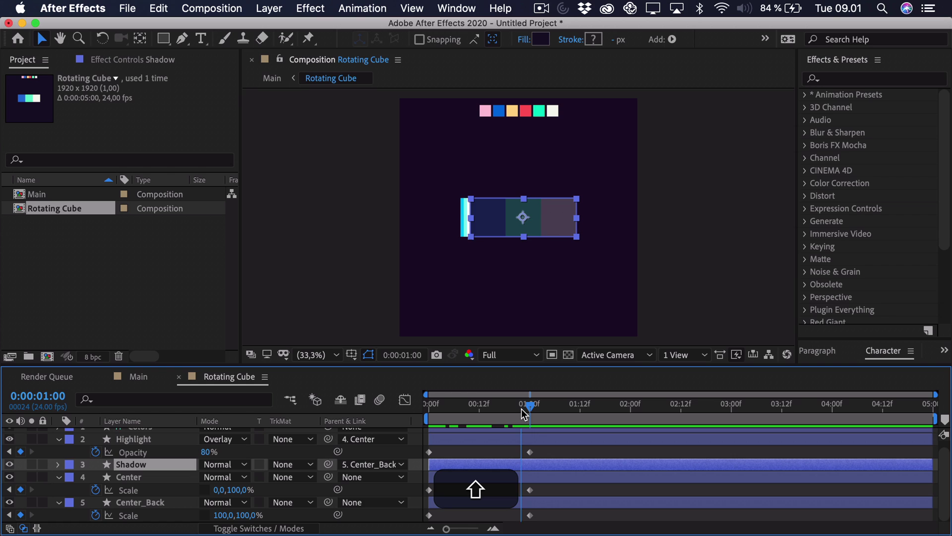
Keyframe Shadow's Opacity from 75% at 0:00 to 0% at 1:00.
key(shift+t)
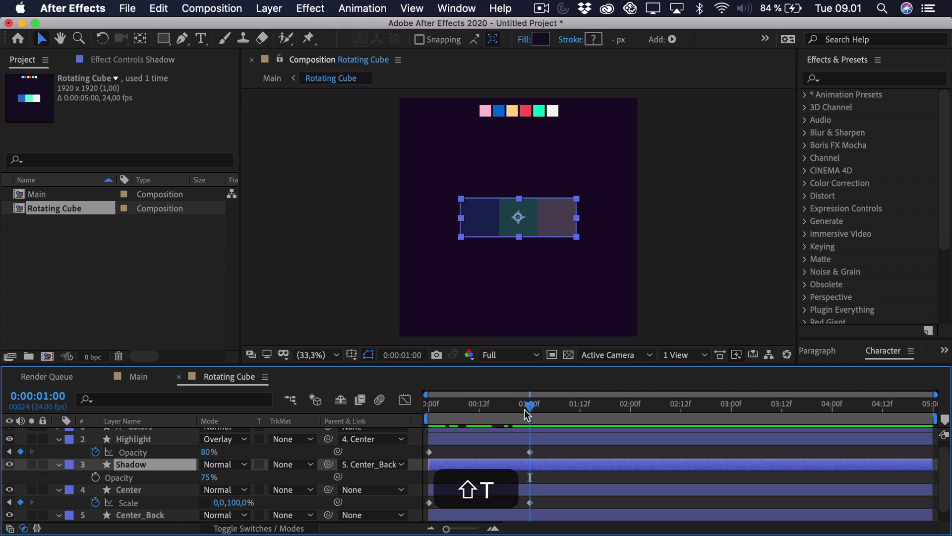
click(429, 406)
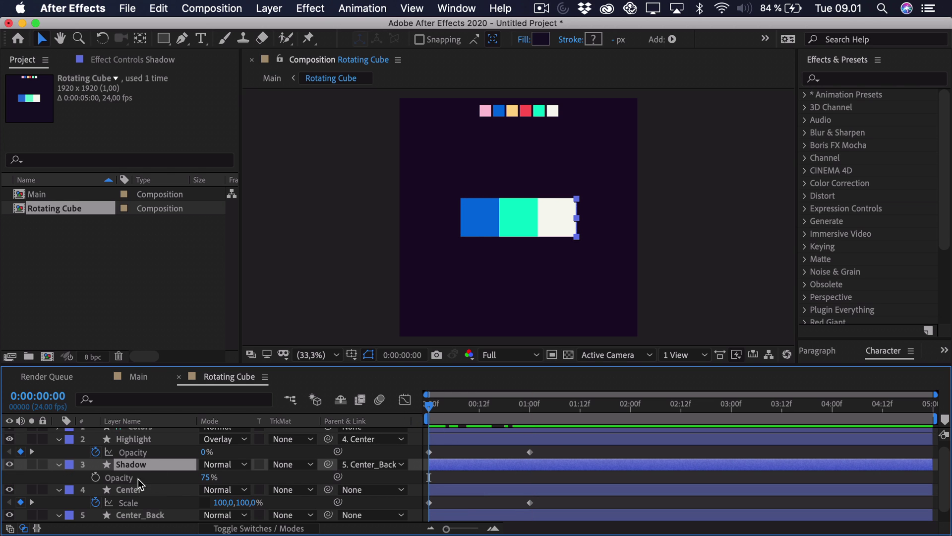
click(94, 477)
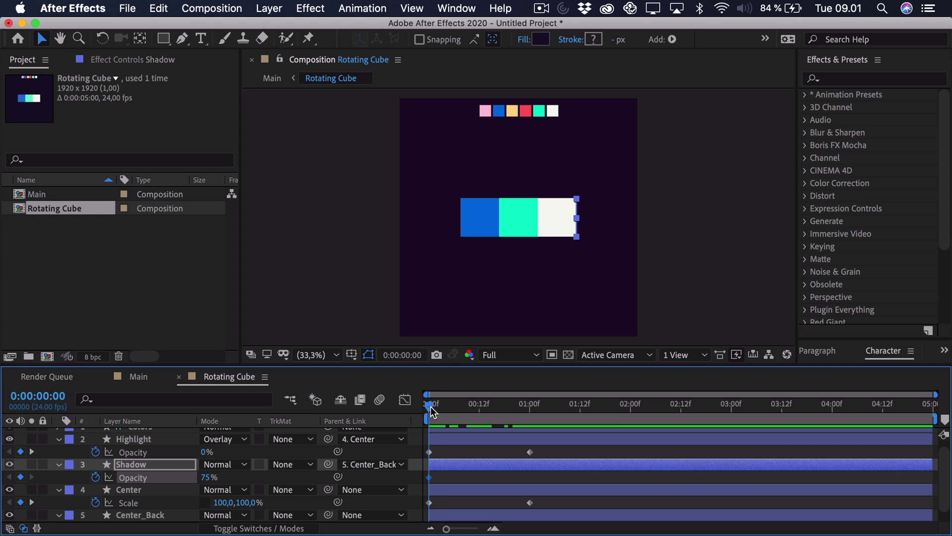
drag(431, 408, 529, 407)
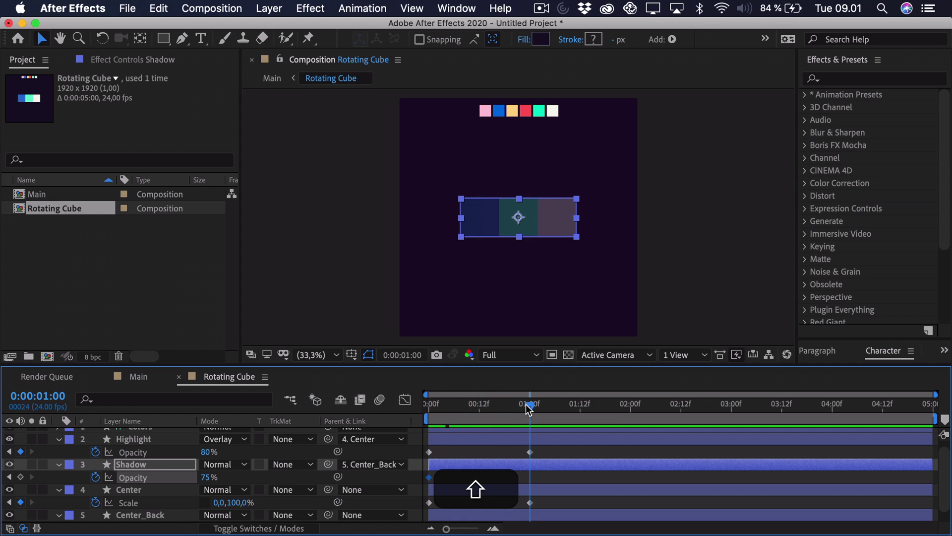
click(207, 477)
text(0)
key(Return)
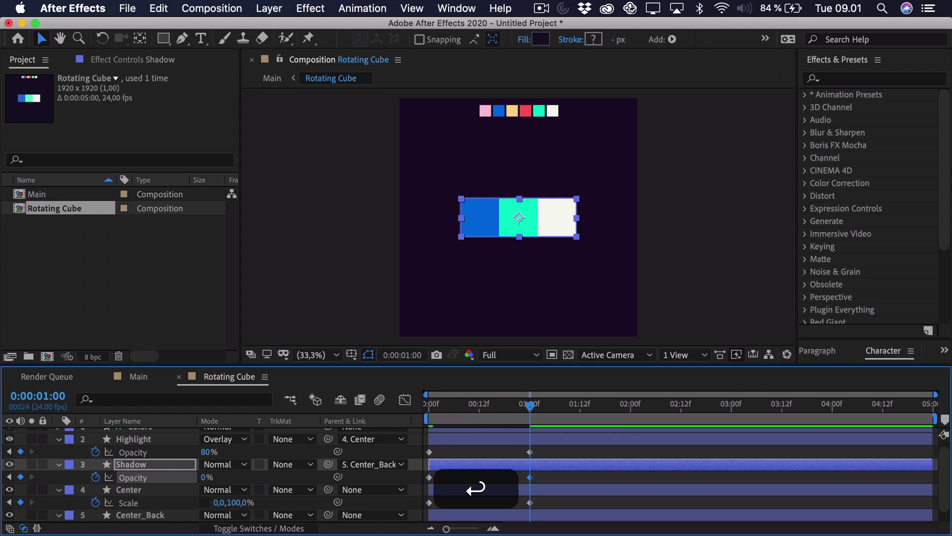
click(510, 406)
Scrub and preview the row-turn animation.
mouse_move(508, 406)
mouse_down()
mouse_move(430, 405)
mouse_move(513, 405)
mouse_up()
key(Page_Down)
key(space)
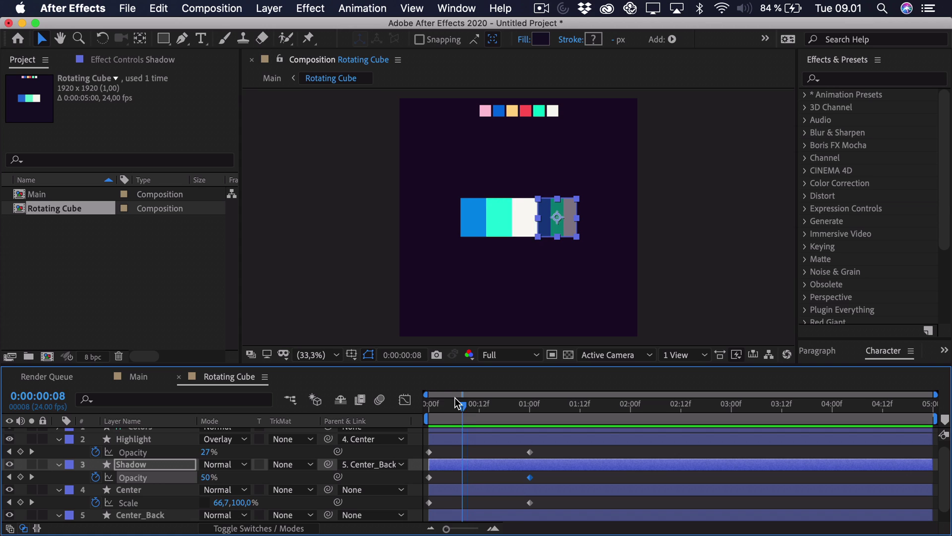
drag(437, 407, 352, 401)
key(space)
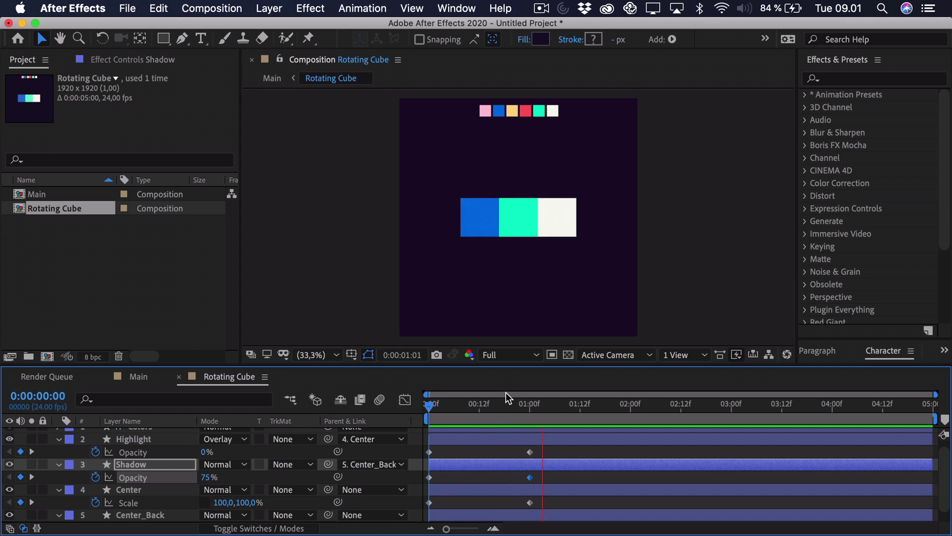
key(space)
scroll(562, 435, down, 1)
Apply Easy Ease (F9) to every keyframe in Rotating Cube and preview the smoothed turn.
mouse_move(561, 435)
mouse_down()
mouse_move(489, 462)
mouse_move(427, 520)
mouse_up()
key(F9)
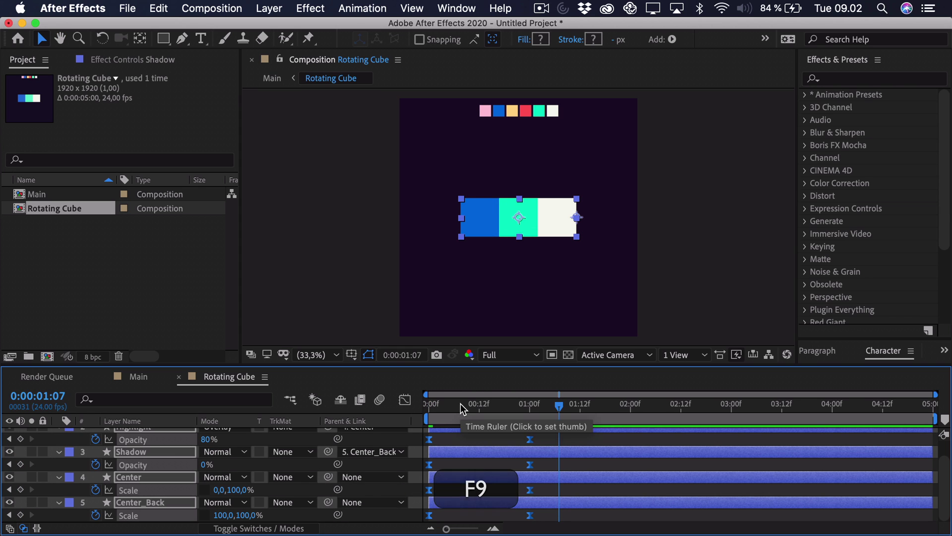
click(428, 403)
key(space)
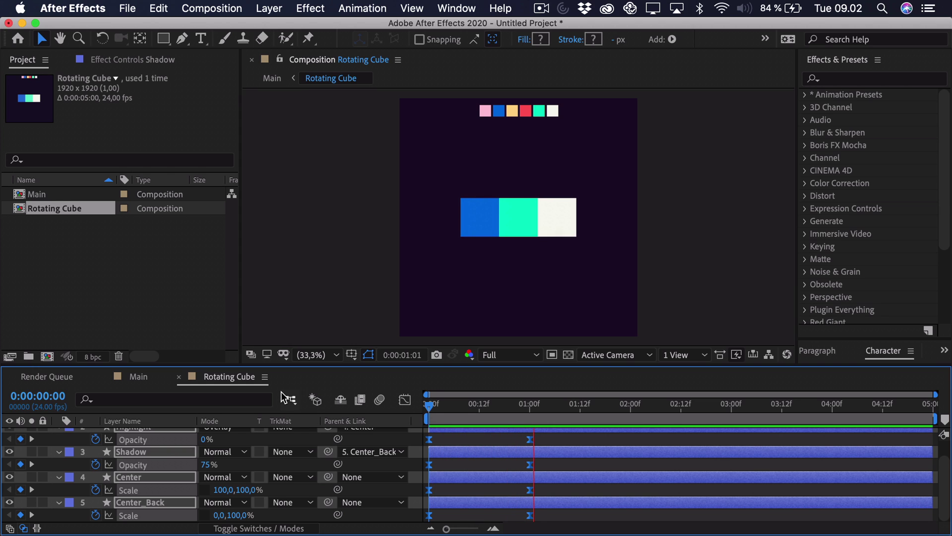
key(space)
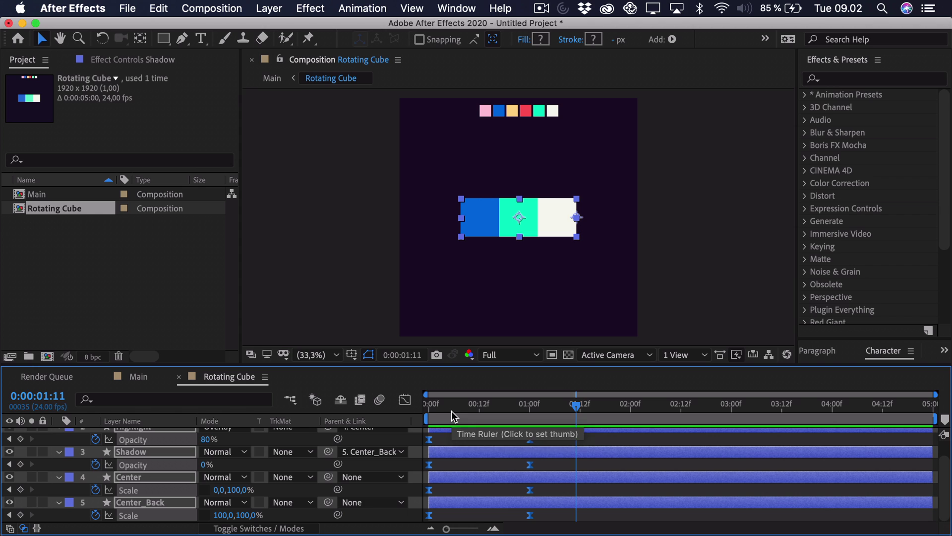
click(433, 408)
click(427, 403)
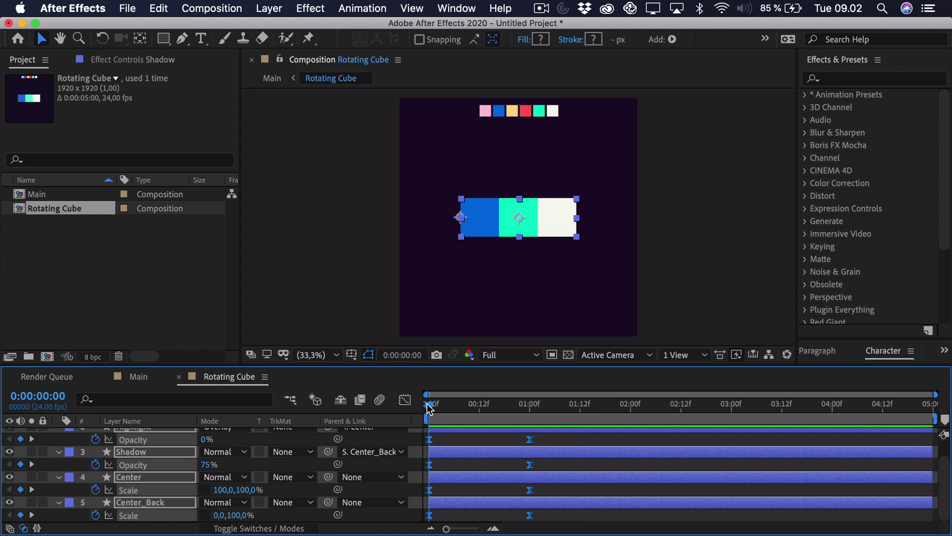
drag(429, 405, 483, 405)
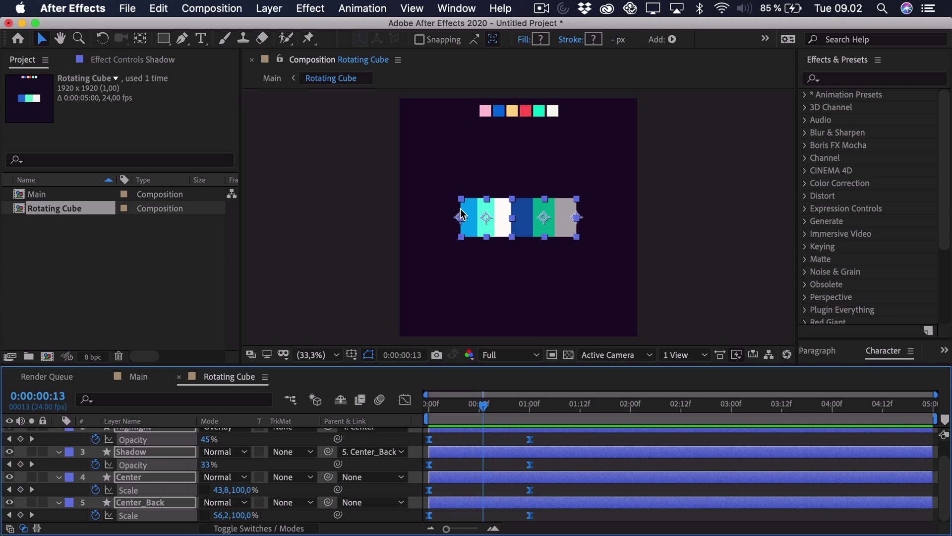
Add a new Null Object layer at the first frame.
click(489, 438)
key(Home)
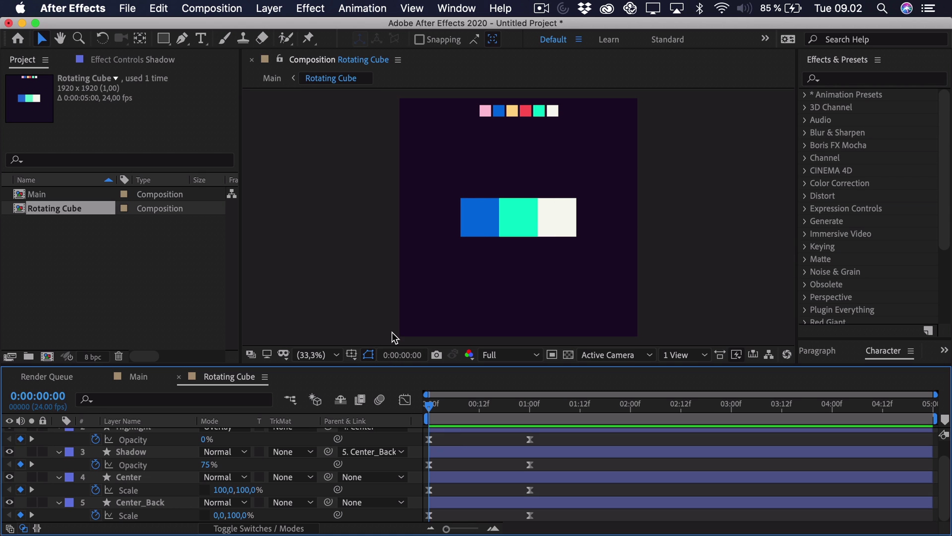
click(275, 11)
mouse_move(278, 26)
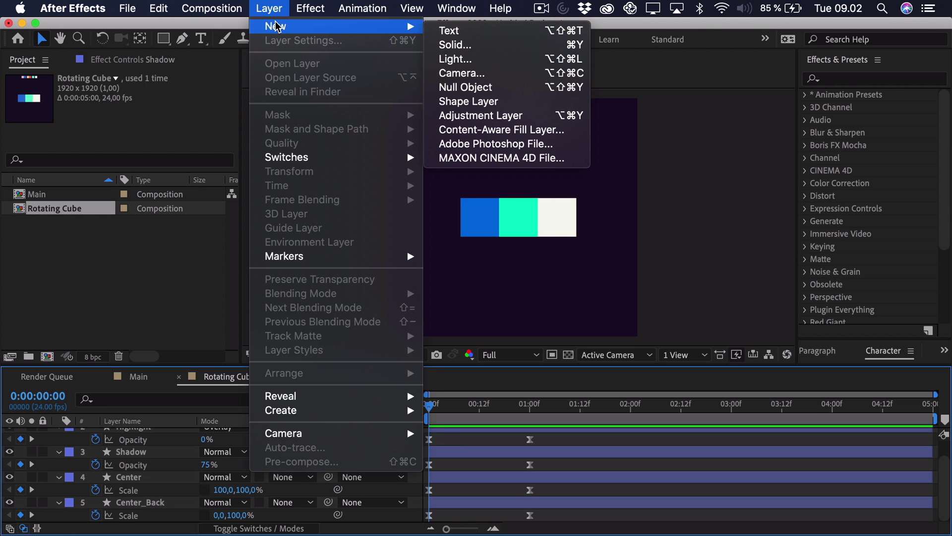
click(465, 87)
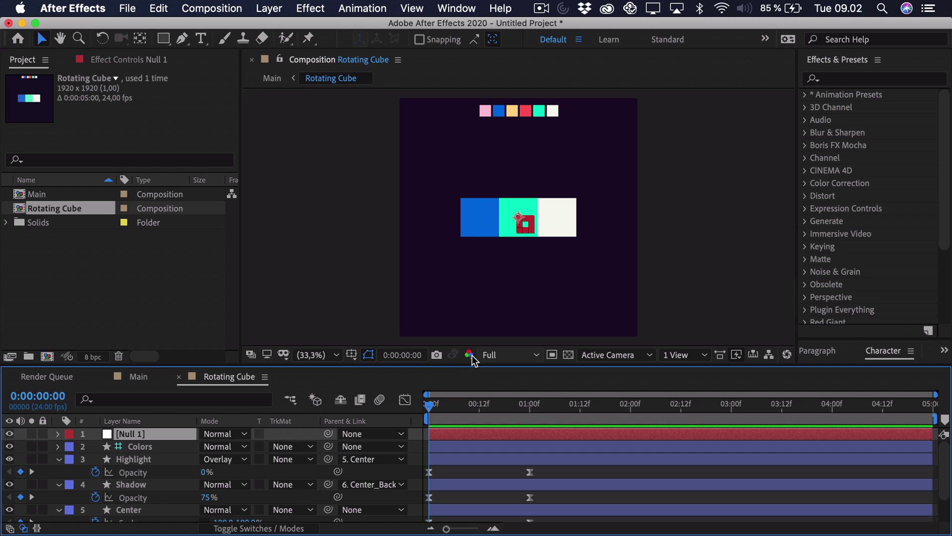
key(F2)
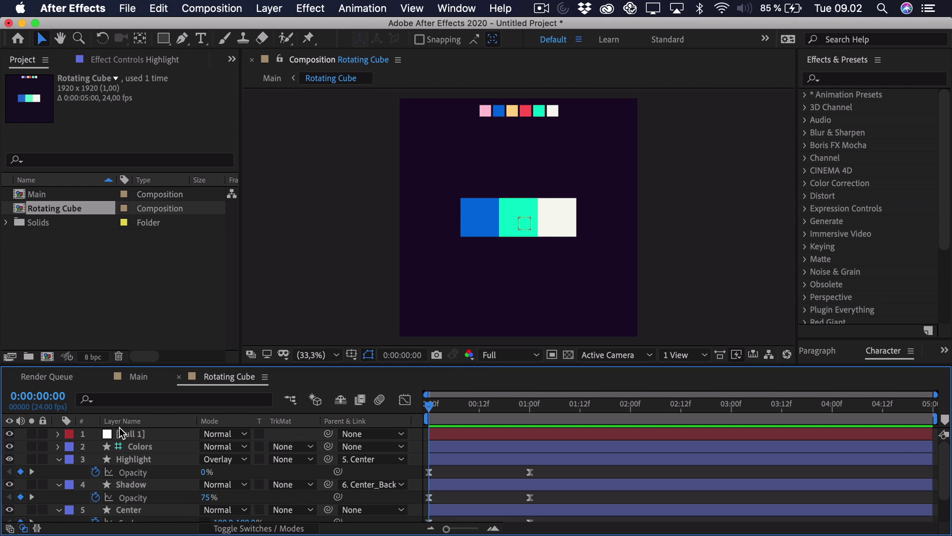
Parent Center and Center_Back to Null 1.
scroll(160, 460, down, 2)
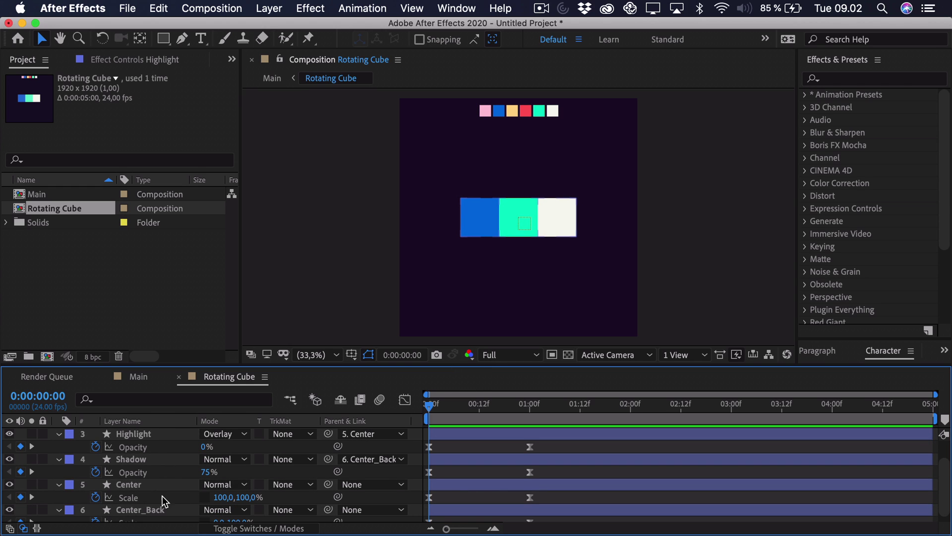
click(142, 489)
scroll(142, 486, down, 1)
super+click(139, 499)
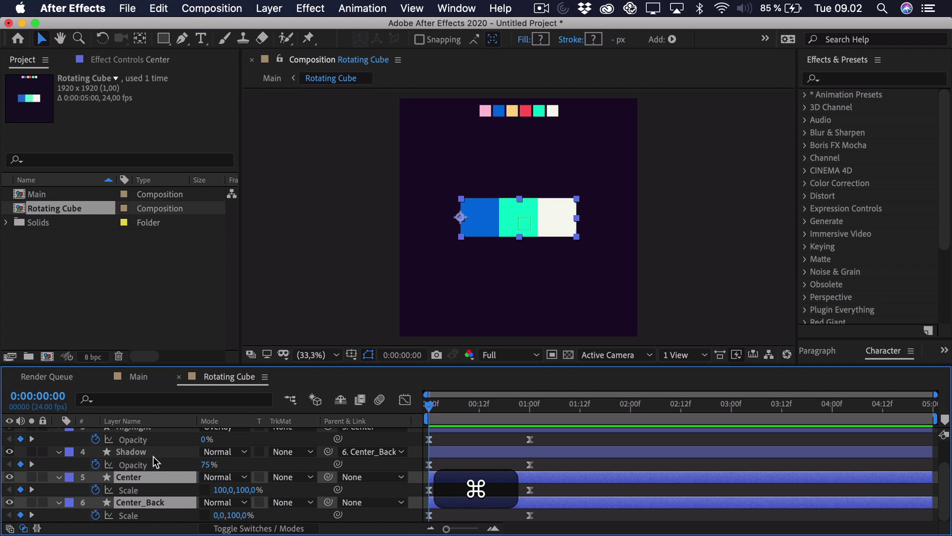
scroll(157, 492, up, 1)
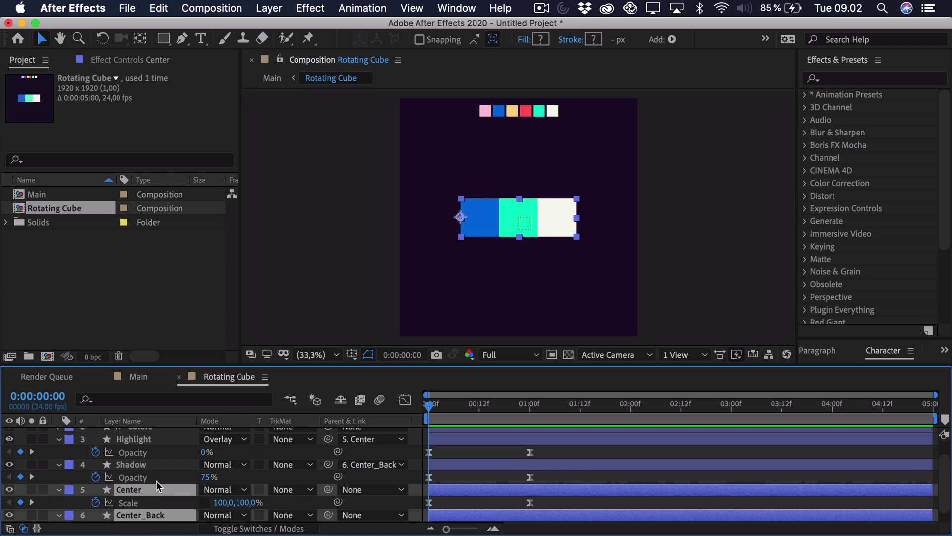
drag(328, 489, 154, 436)
Rename the null to Scale and test a wider scale before reverting to 100%.
click(154, 436)
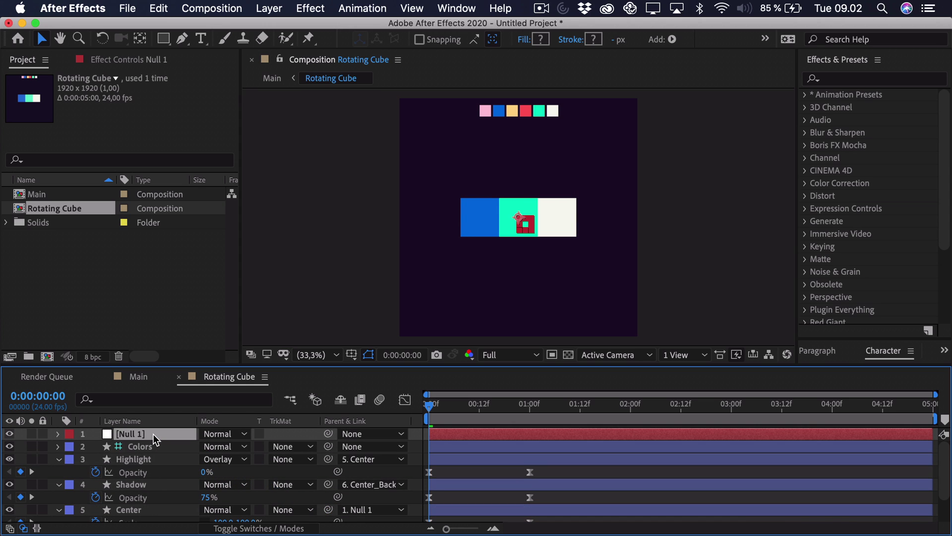
key(Return)
text(Scale)
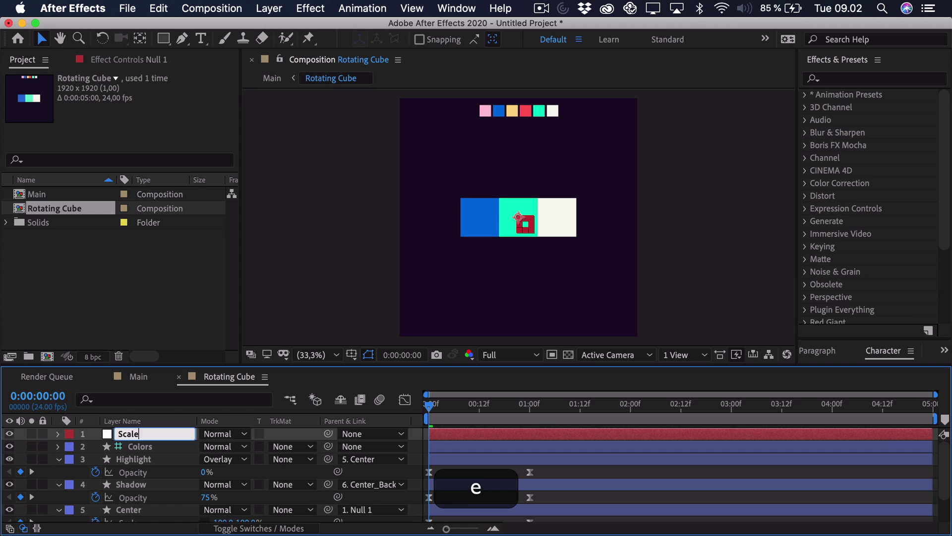
key(Return)
key(s)
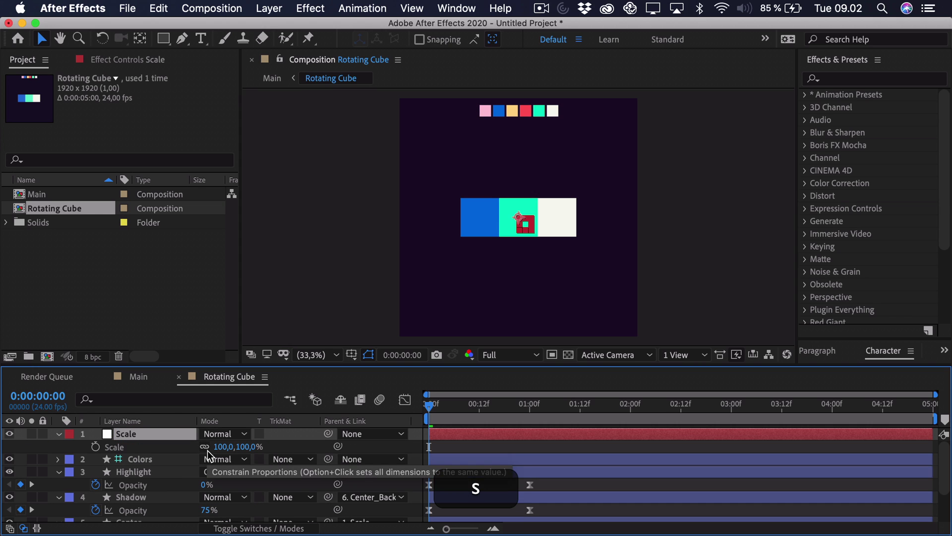
drag(217, 446, 485, 445)
drag(459, 405, 482, 413)
key(super+z)
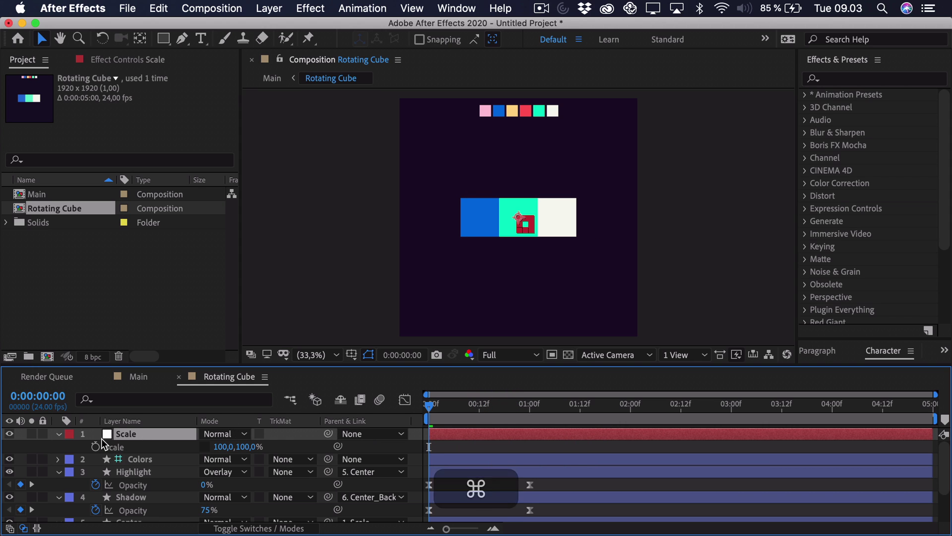
Keyframe the Scale null at 100% at 0:00, 137% at 0:12, and 100% at 1:00.
click(95, 447)
click(130, 447)
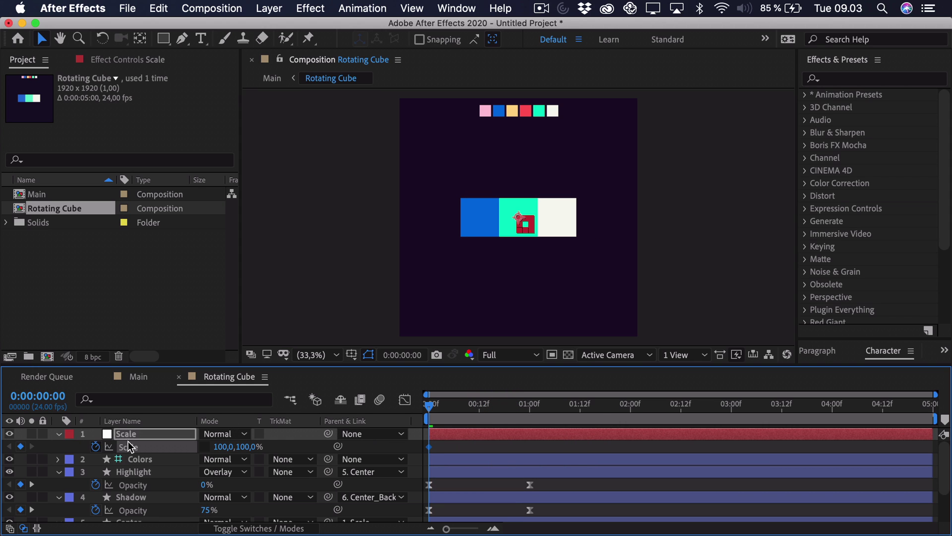
click(481, 406)
click(462, 450)
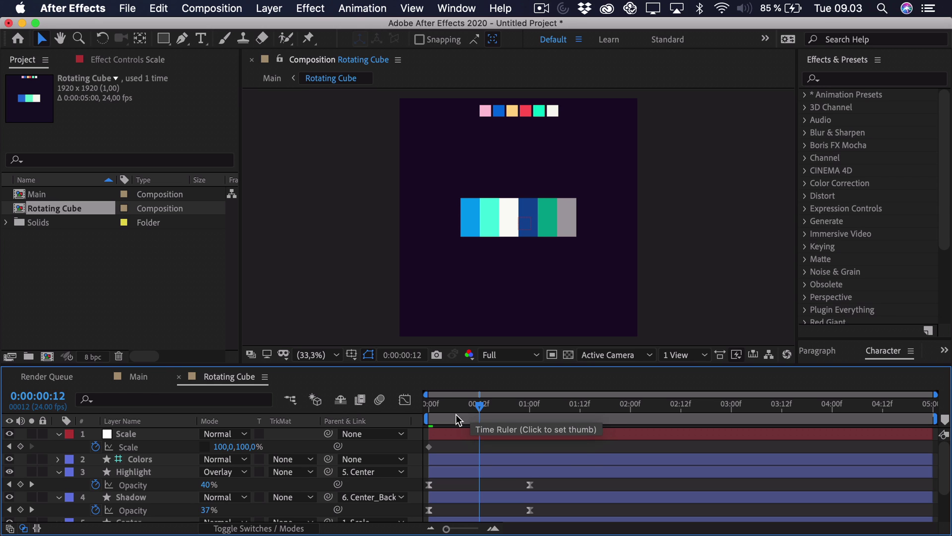
drag(232, 446, 250, 439)
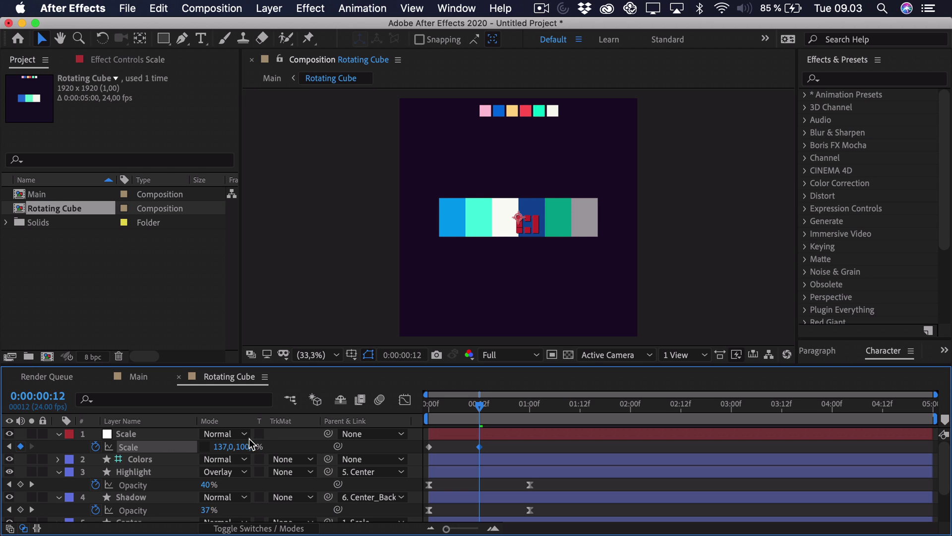
drag(523, 406, 530, 406)
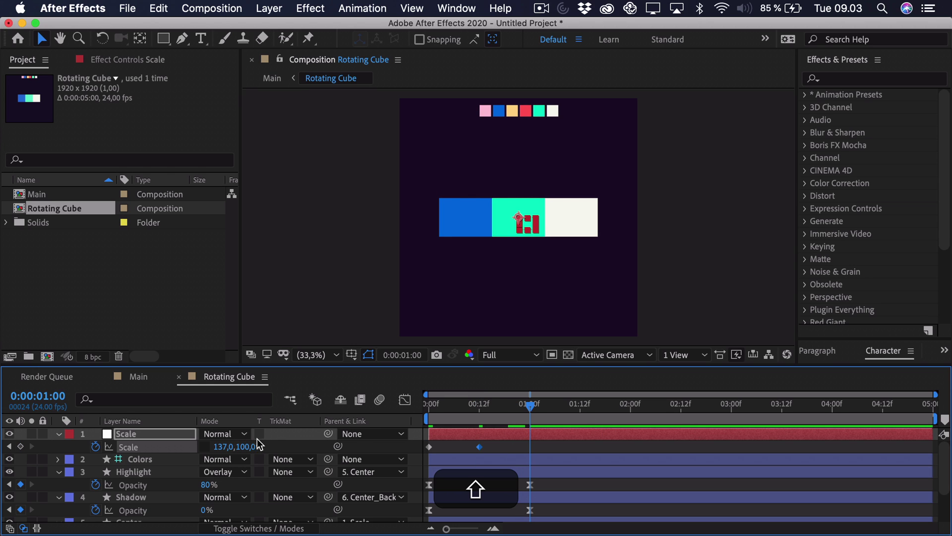
click(227, 447)
text(100)
key(Return)
drag(561, 453, 409, 433)
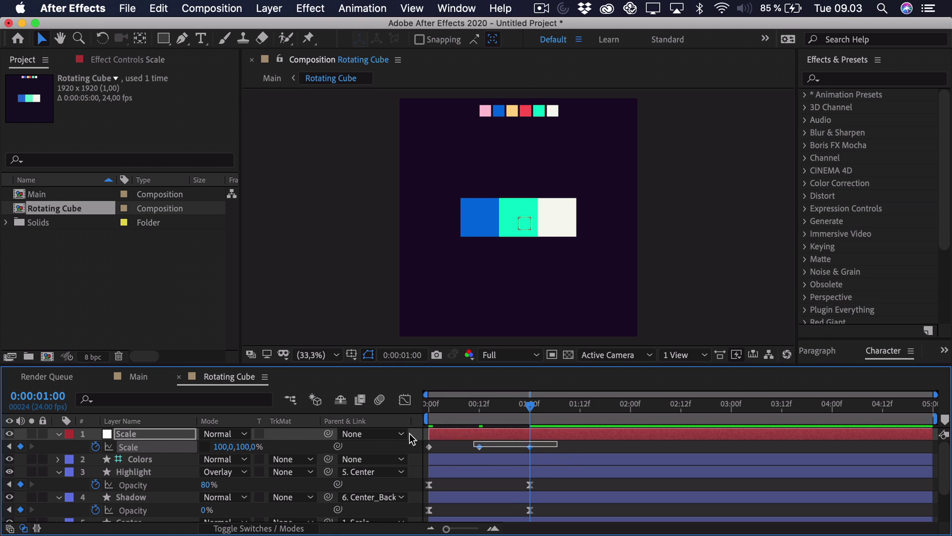
Ease the three Scale keyframes, end the work area at one second, and preview the turn.
key(F9)
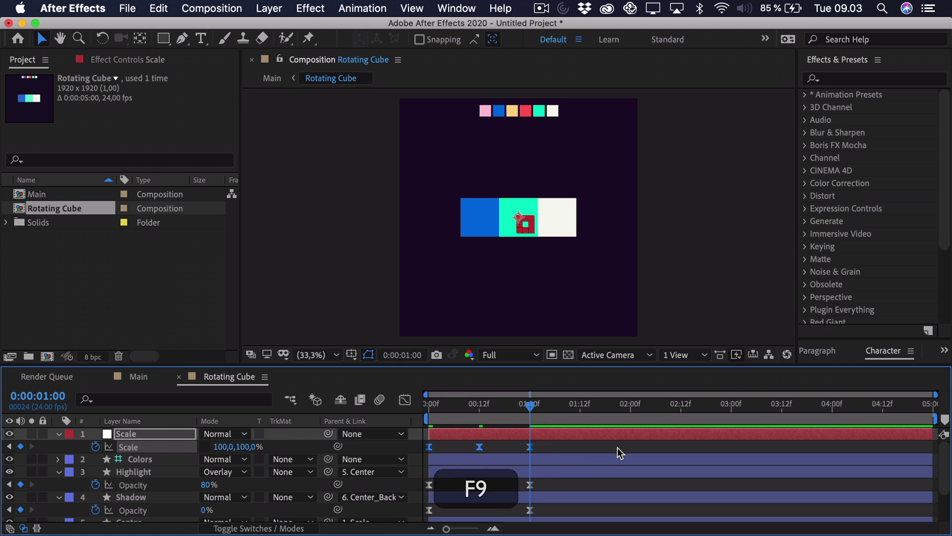
key(n)
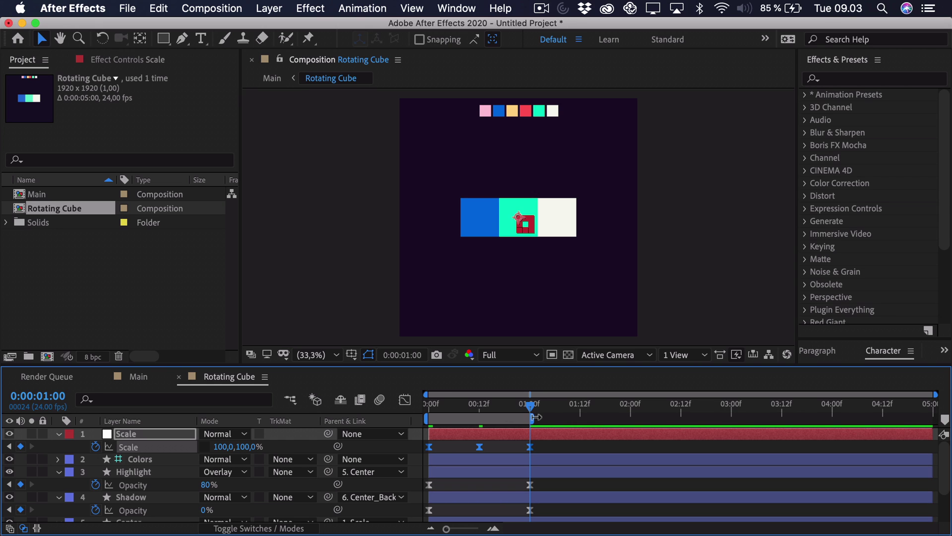
drag(528, 410, 429, 410)
key(space)
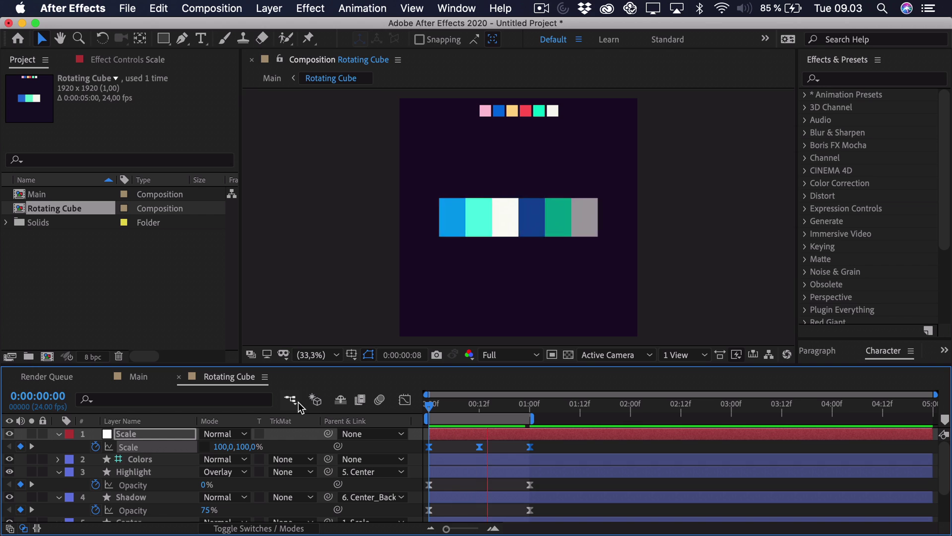
key(space)
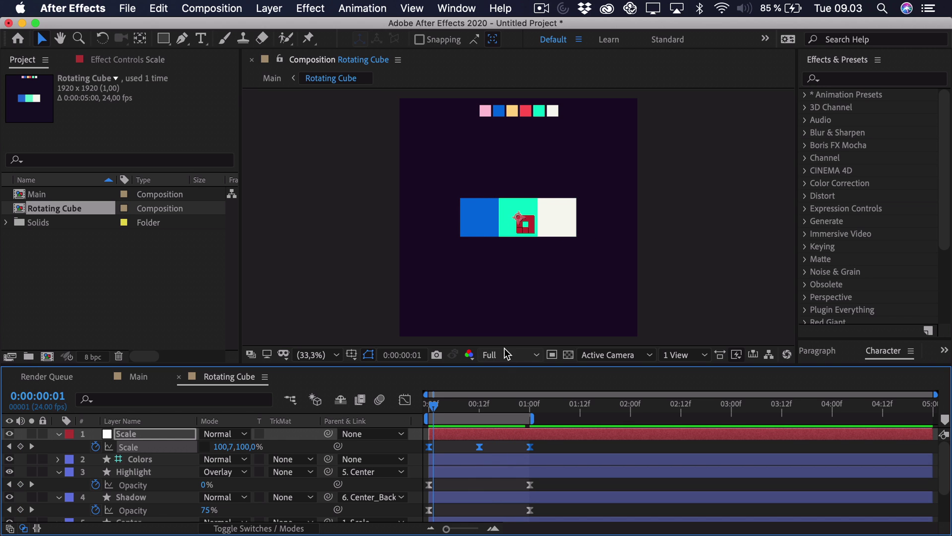
drag(434, 404, 493, 405)
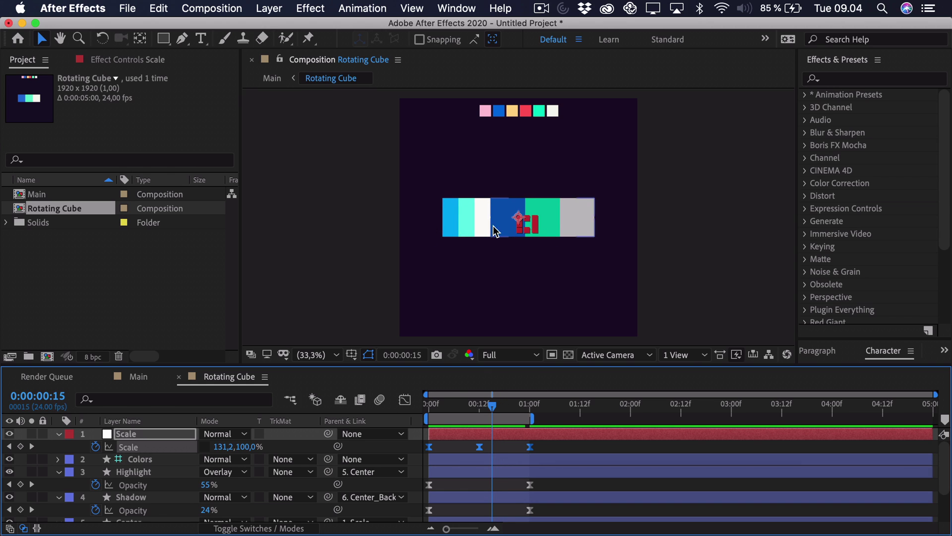
Filter the Center_Back layer's properties by 'color' to reveal its fill colours.
scroll(159, 461, down, 3)
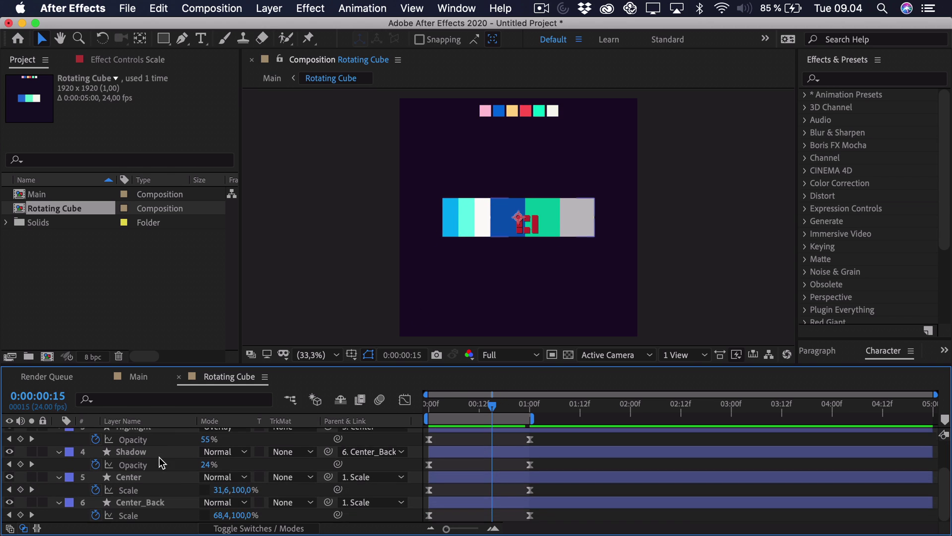
click(141, 503)
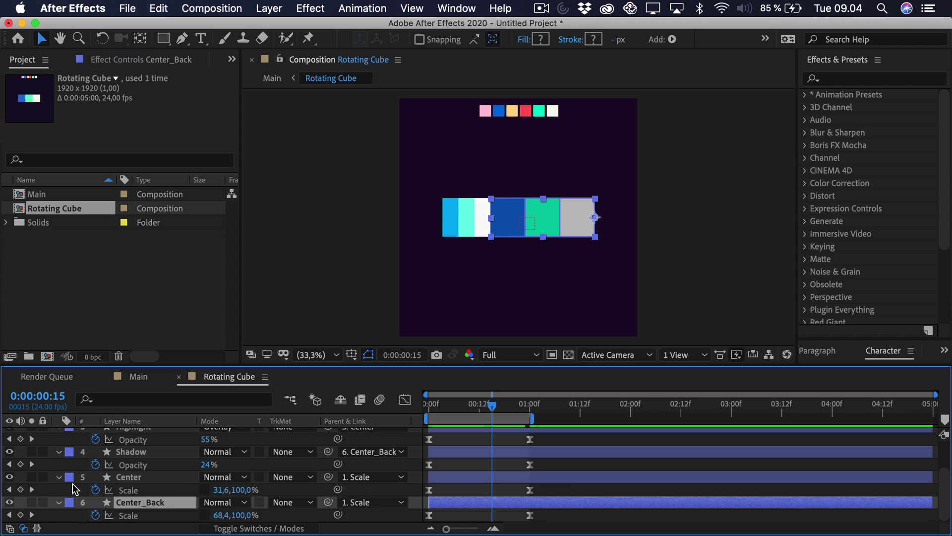
click(102, 408)
text(color)
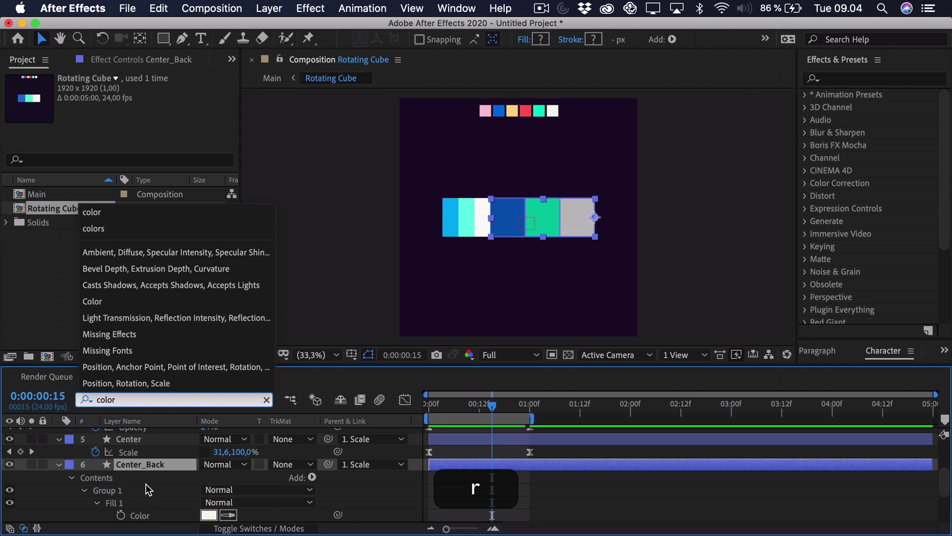
scroll(476, 286, up, 2)
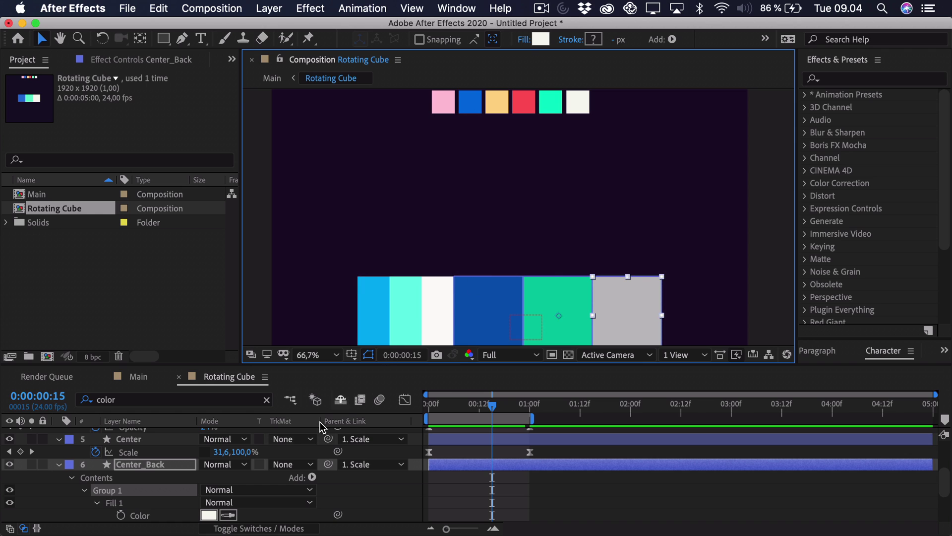
scroll(206, 489, down, 1)
Eyedrop the red, white and pink swatches into the Group 1, 2 and 3 fill colours.
click(229, 502)
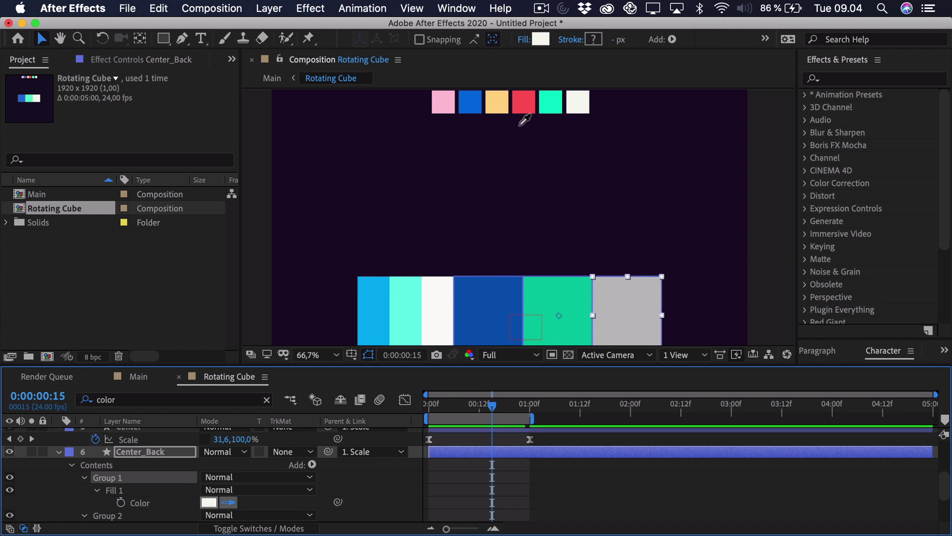
click(524, 102)
scroll(130, 497, down, 3)
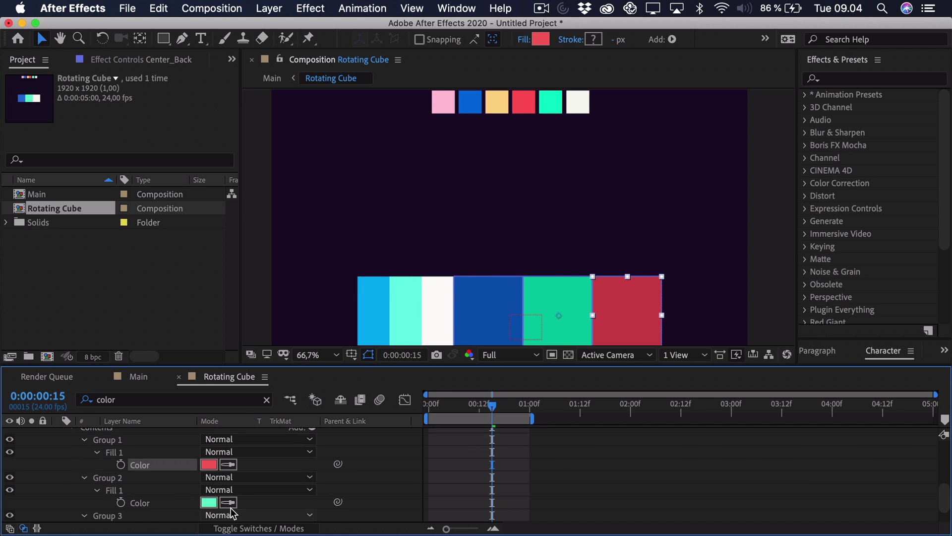
click(228, 502)
click(577, 100)
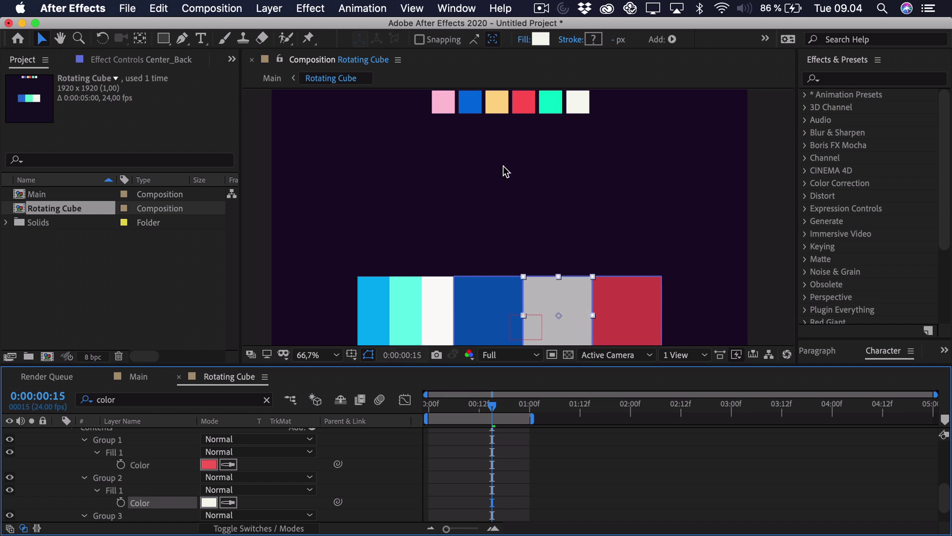
scroll(218, 479, down, 2)
click(227, 515)
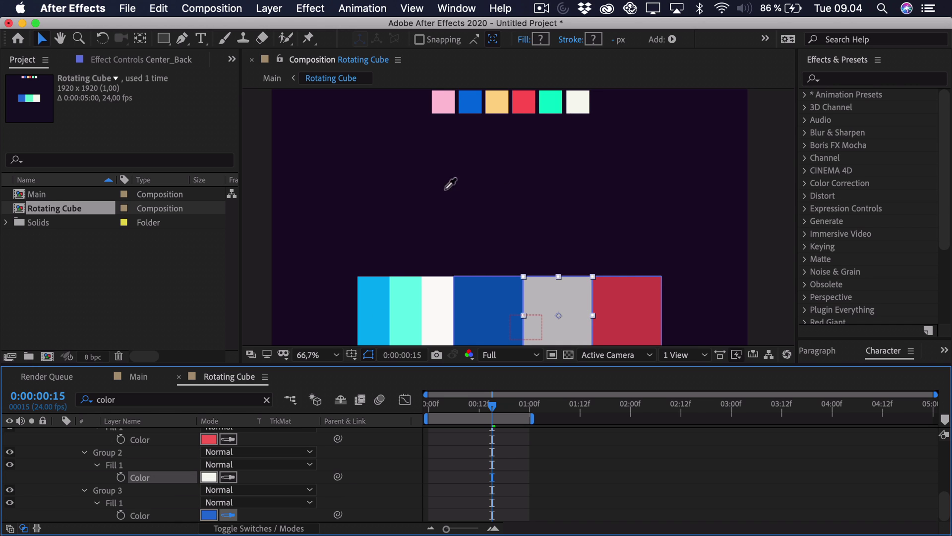
click(442, 104)
Zoom the comp view to 33.3% and preview the rotating row from the first frame.
key(comma)
key(comma)
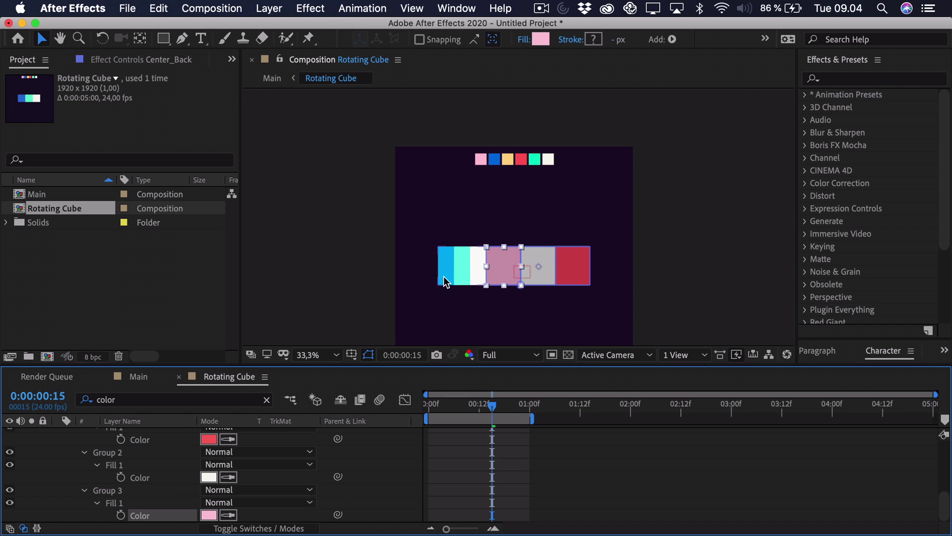
drag(434, 406, 380, 402)
click(544, 474)
key(space)
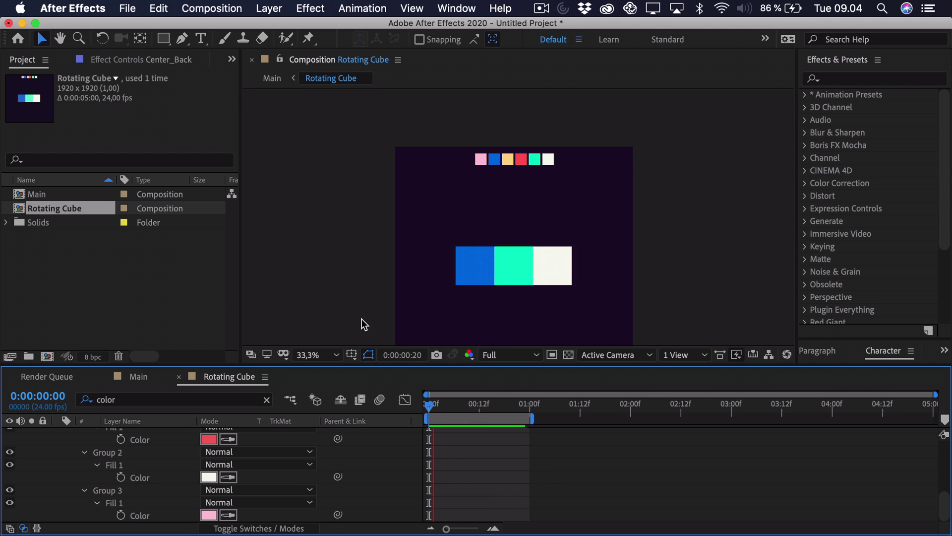
key(space)
click(151, 378)
key(Home)
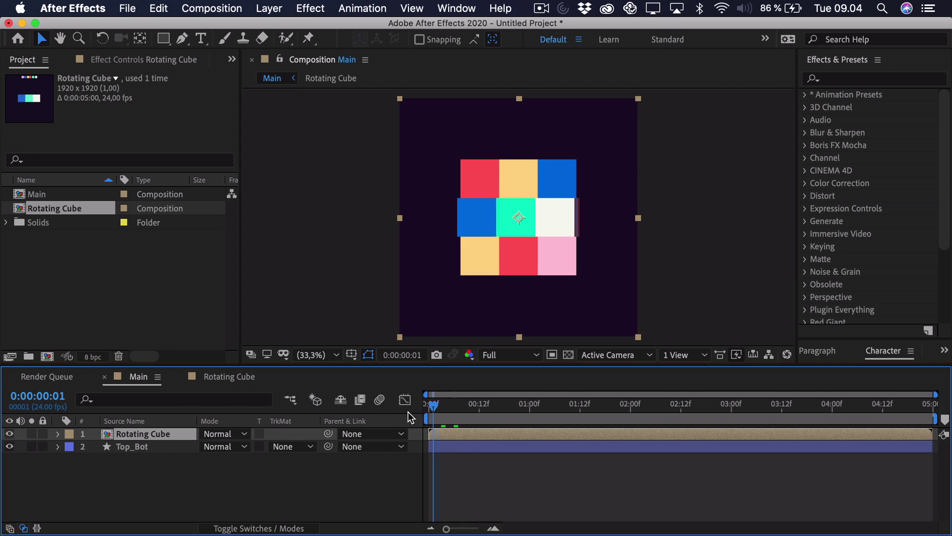
key(space)
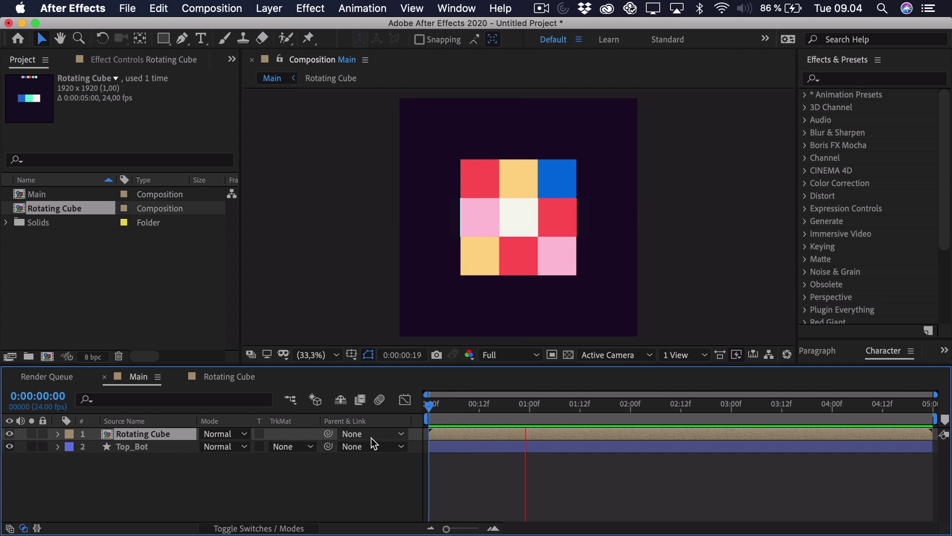
click(442, 404)
key(Home)
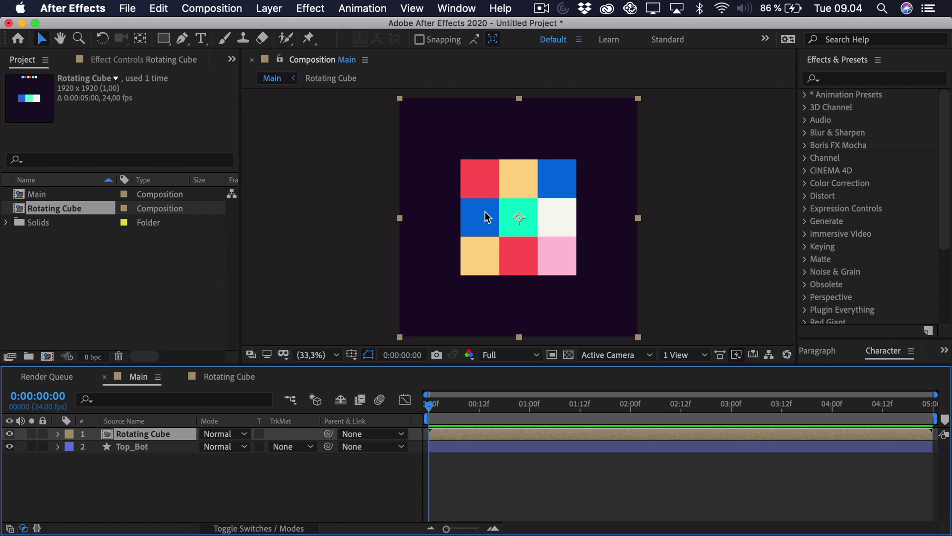
click(257, 380)
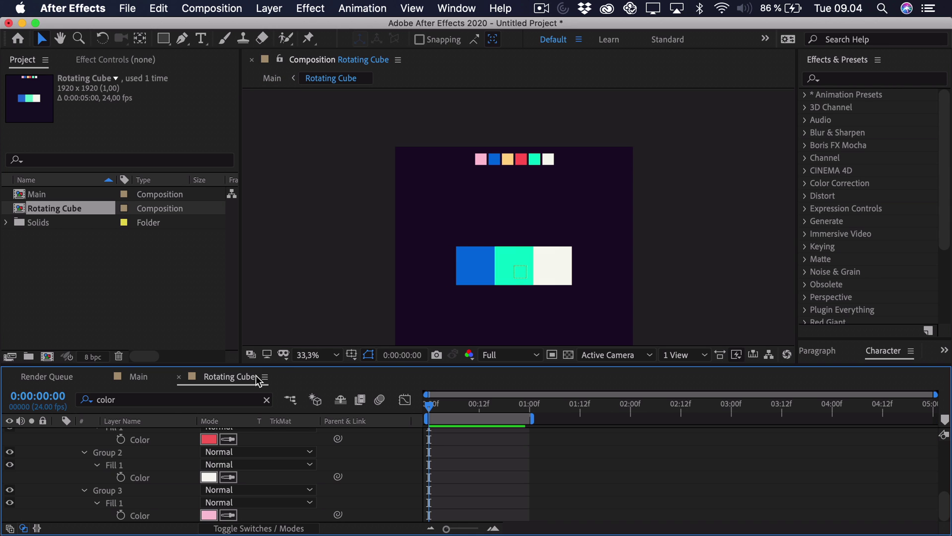
Collapse all revealed layer properties in Rotating Cube and deselect the layers.
scroll(109, 428, up, 5)
scroll(81, 475, down, 2)
key(super+a)
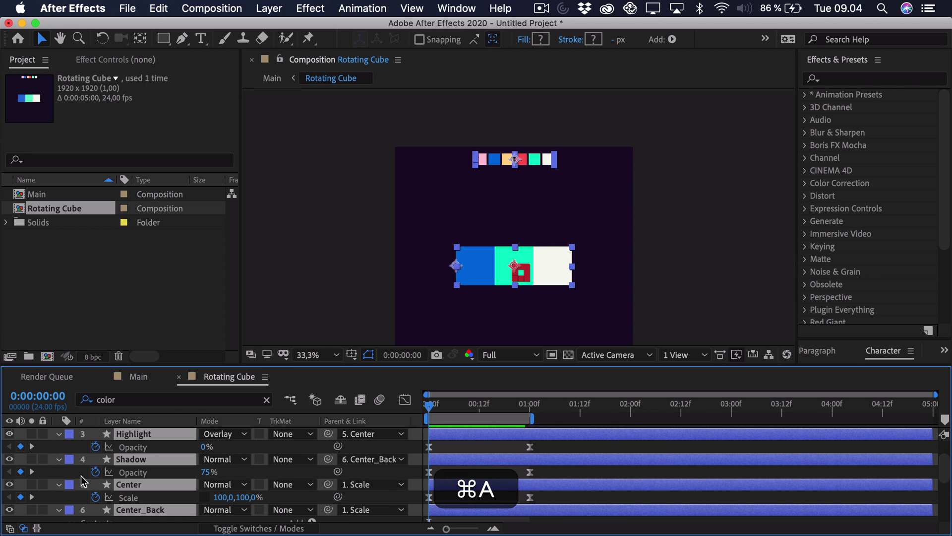
key(u)
key(u)
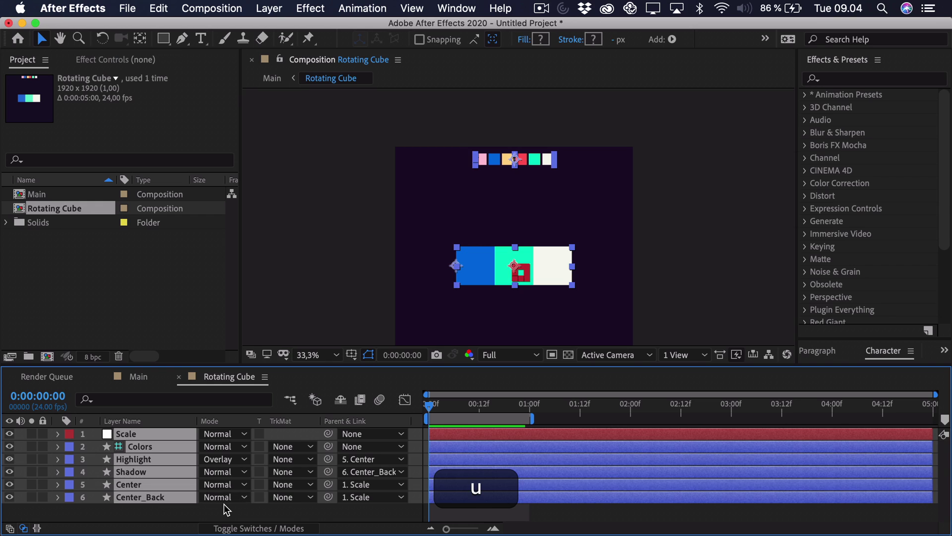
click(224, 504)
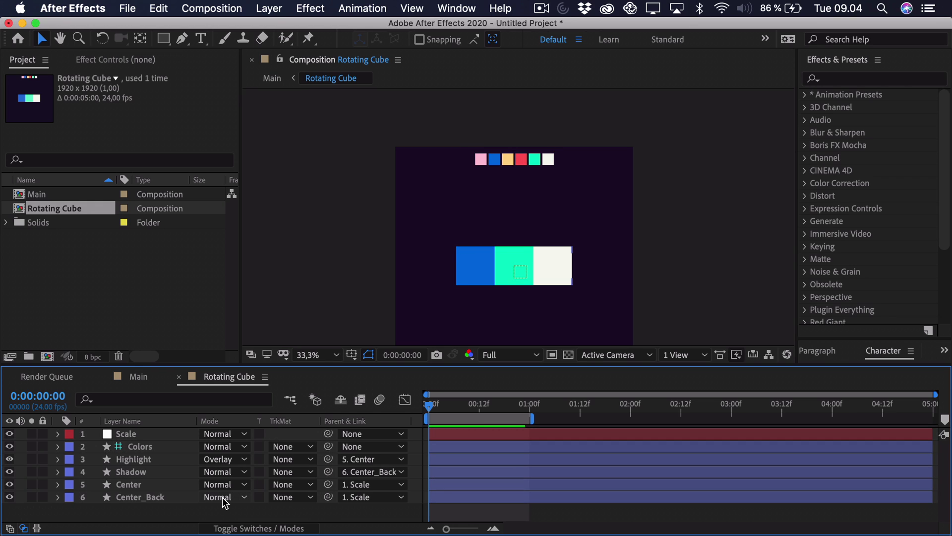
Add a new null object layer named Colors.
click(263, 6)
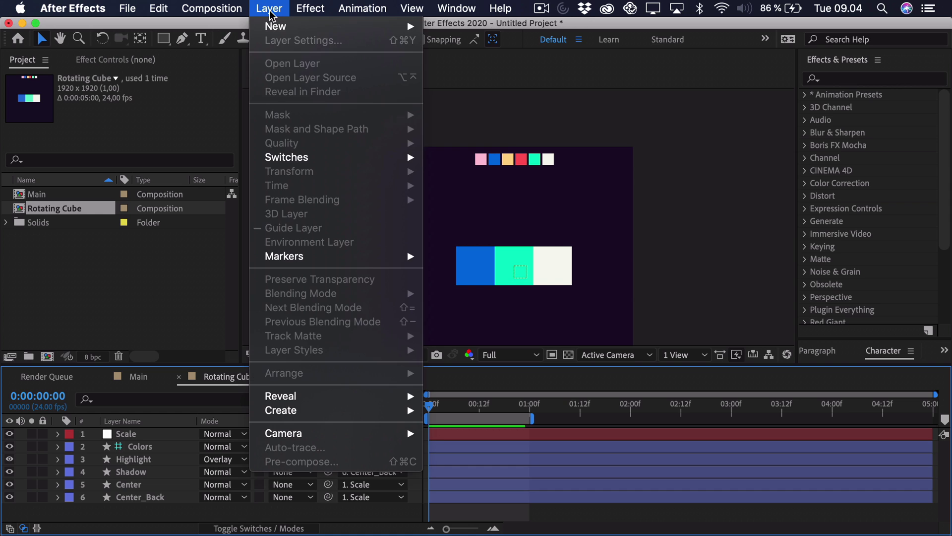
mouse_move(367, 28)
click(558, 89)
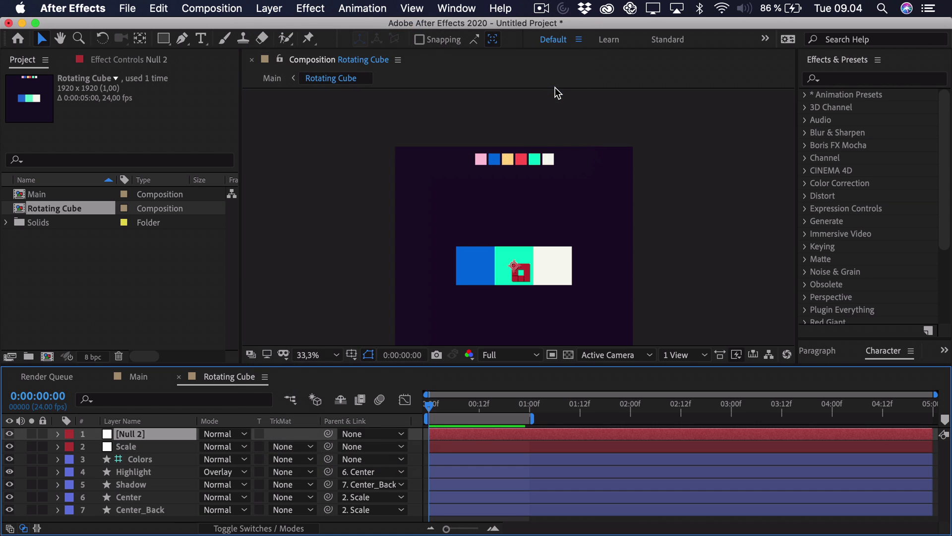
text(Colors)
key(Return)
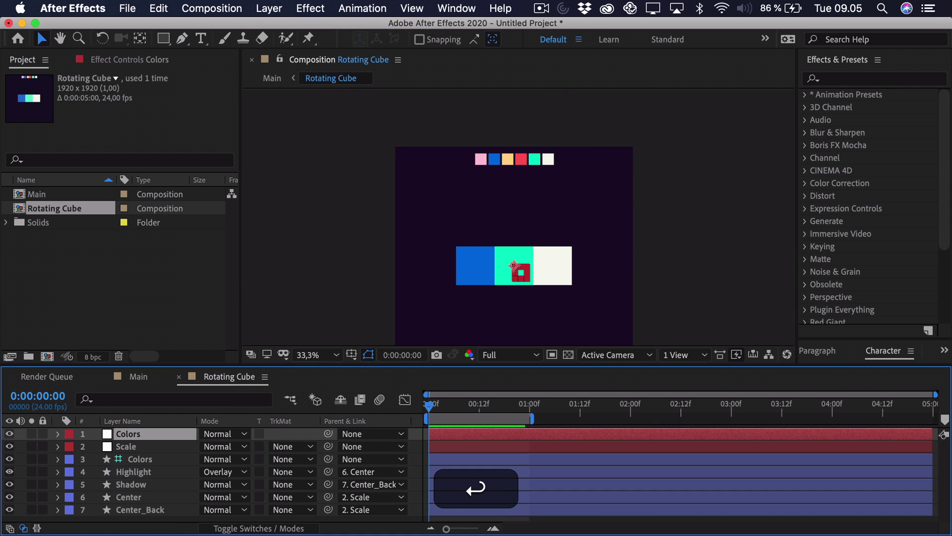
Give the Colors null a yellow label, hide it, and show its Effect Controls.
click(67, 436)
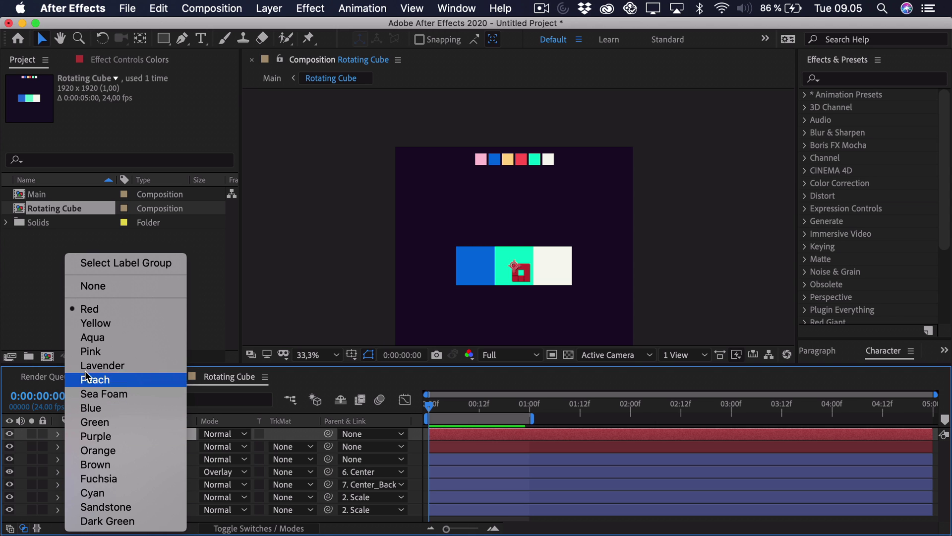
click(86, 322)
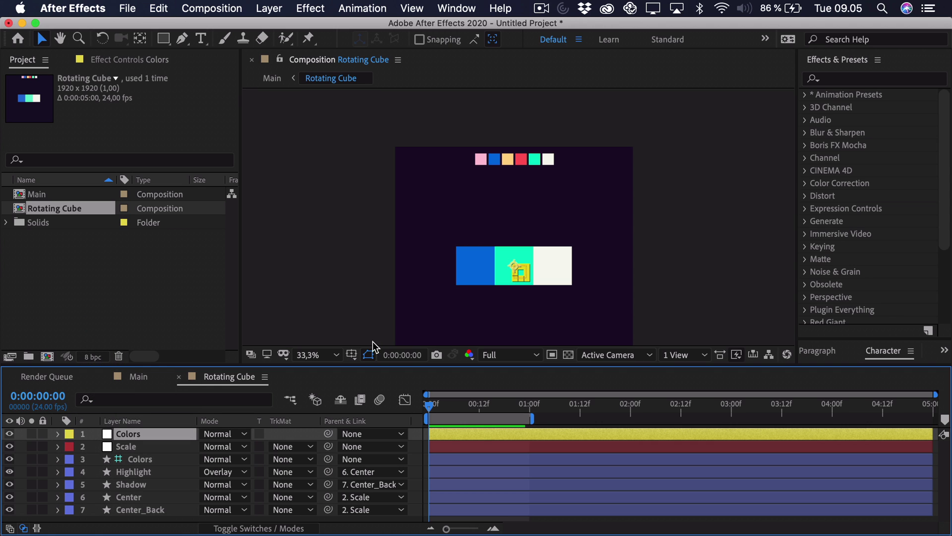
click(9, 434)
click(111, 61)
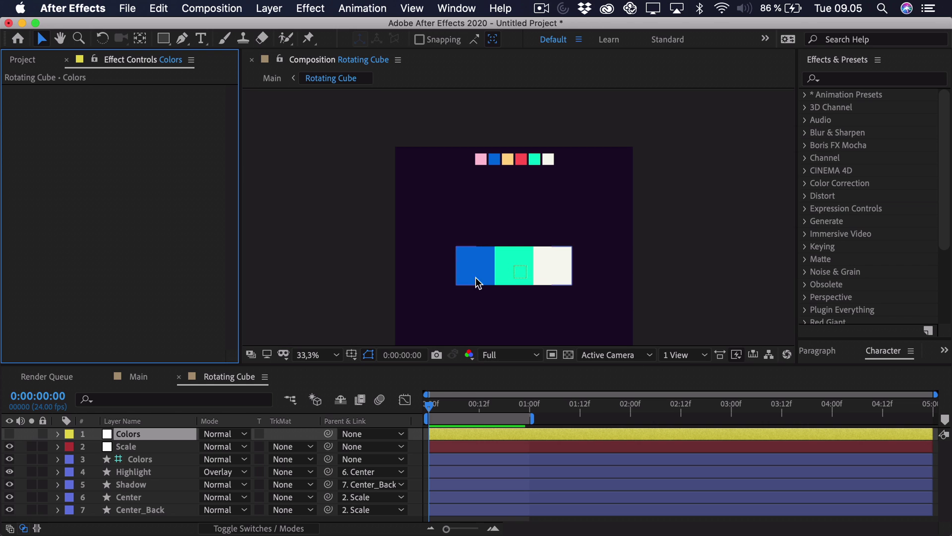
Drag the Fill effect from an Effects & Presets 'fill' search onto Colors and name it Center_1.
click(835, 77)
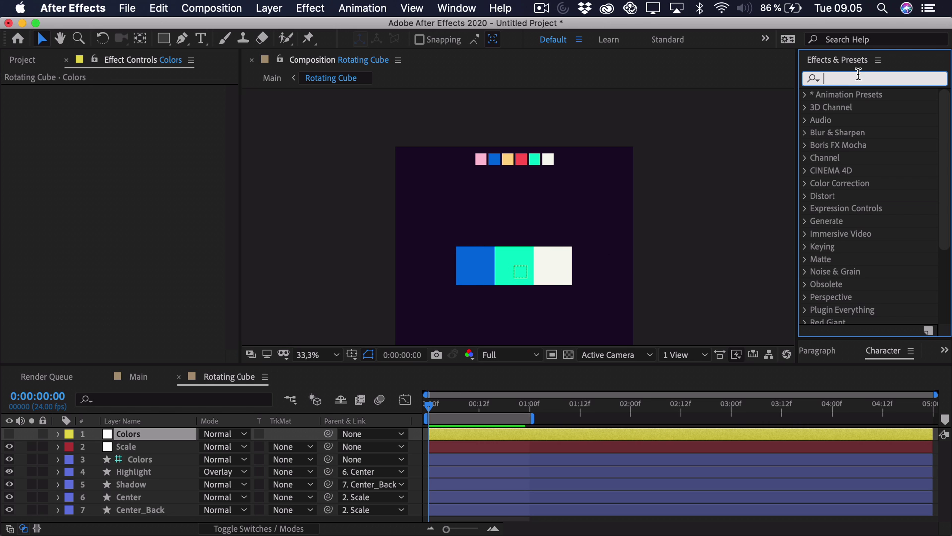
text(fill)
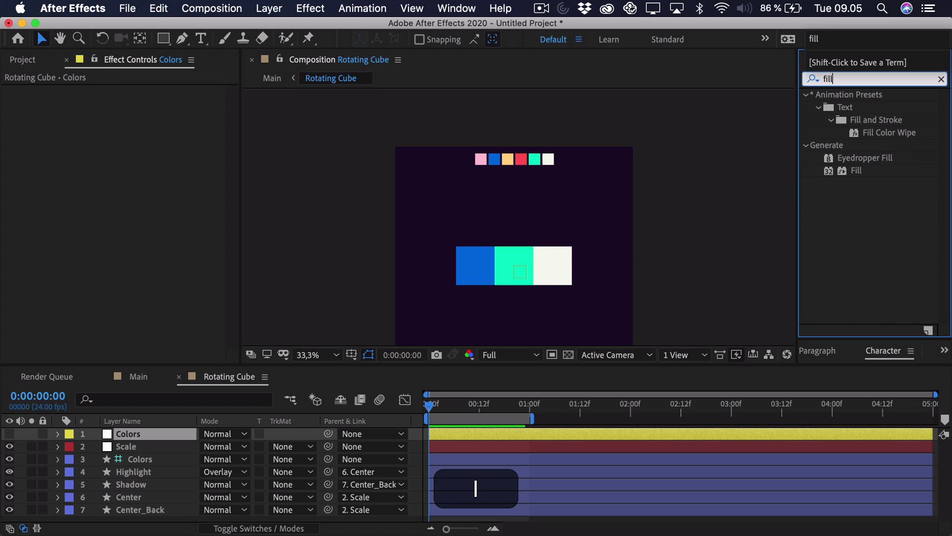
drag(857, 170, 141, 156)
key(Return)
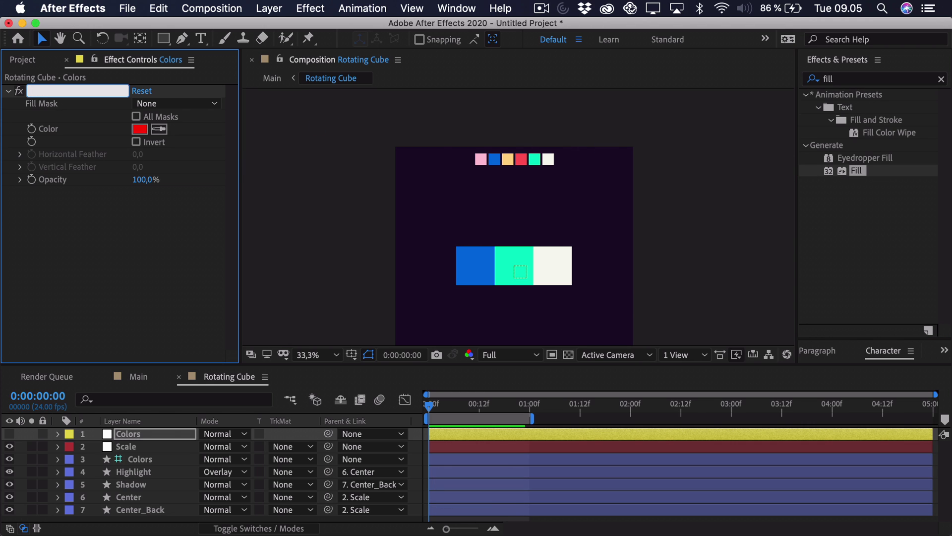
text(Center)
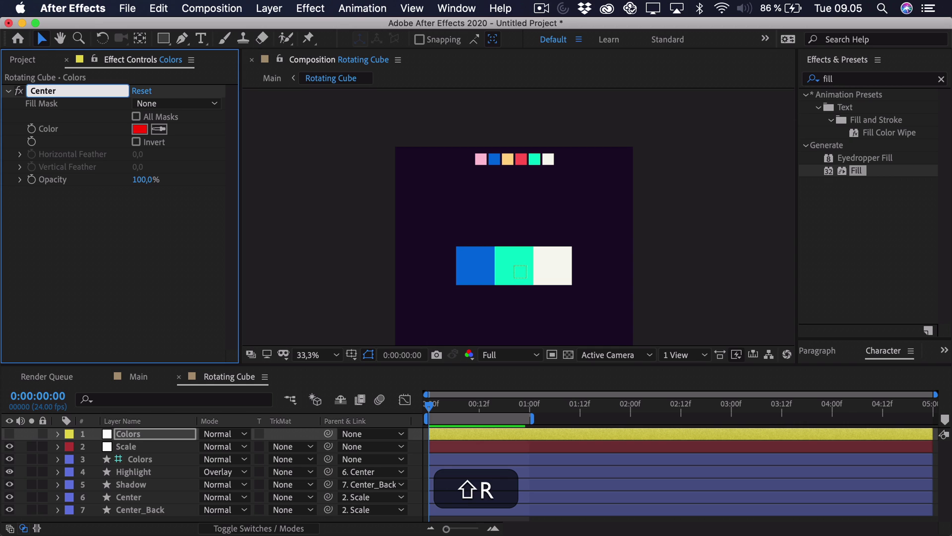
text(_1)
key(Return)
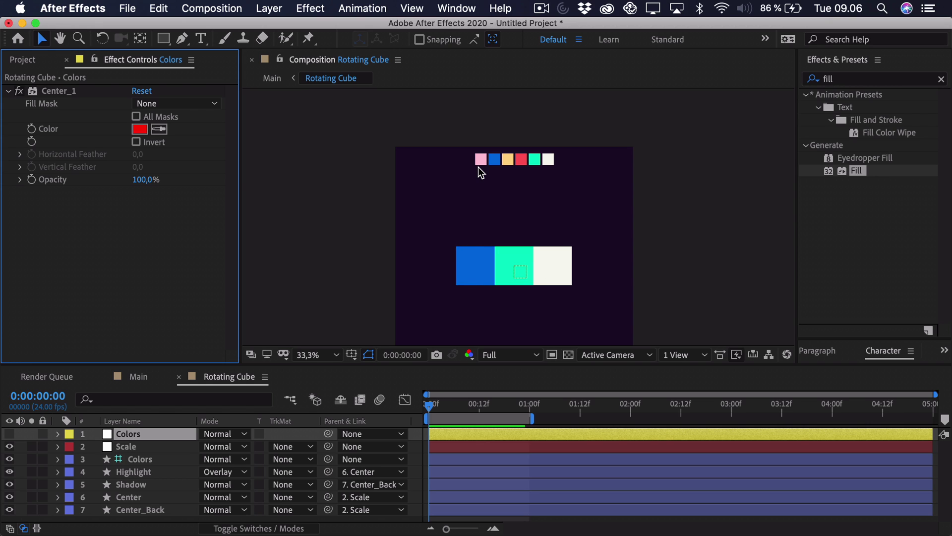
Duplicate the Center_1 Fill effect three times to make Center_2, Center_3 and Center_4.
click(53, 93)
key(super+d)
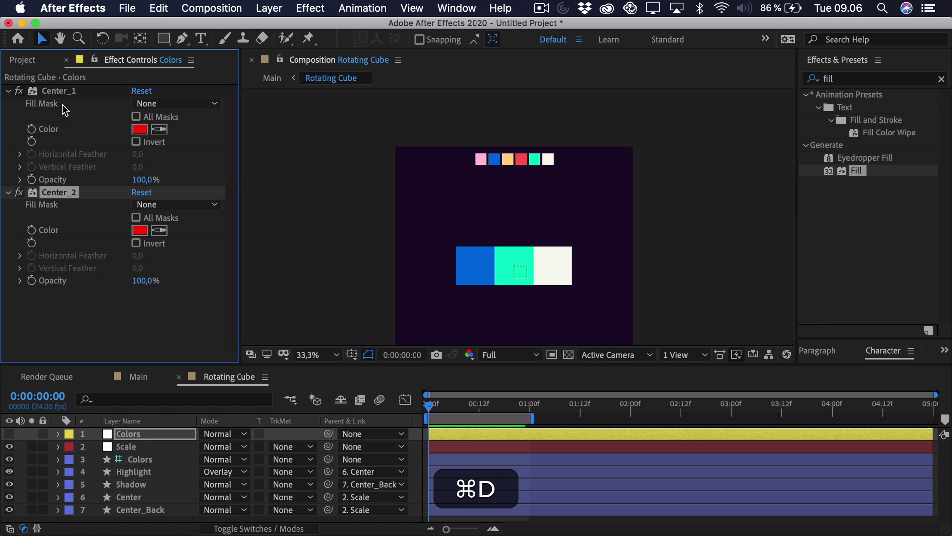
key(super+d)
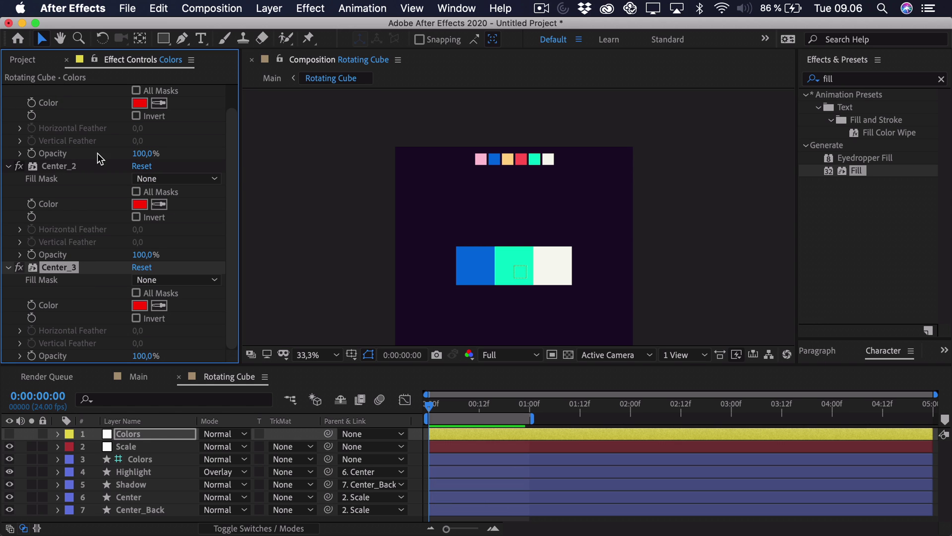
scroll(97, 152, up, 2)
scroll(67, 282, down, 2)
key(super+d)
Rename the Center_4 effect to Back_1.
key(Return)
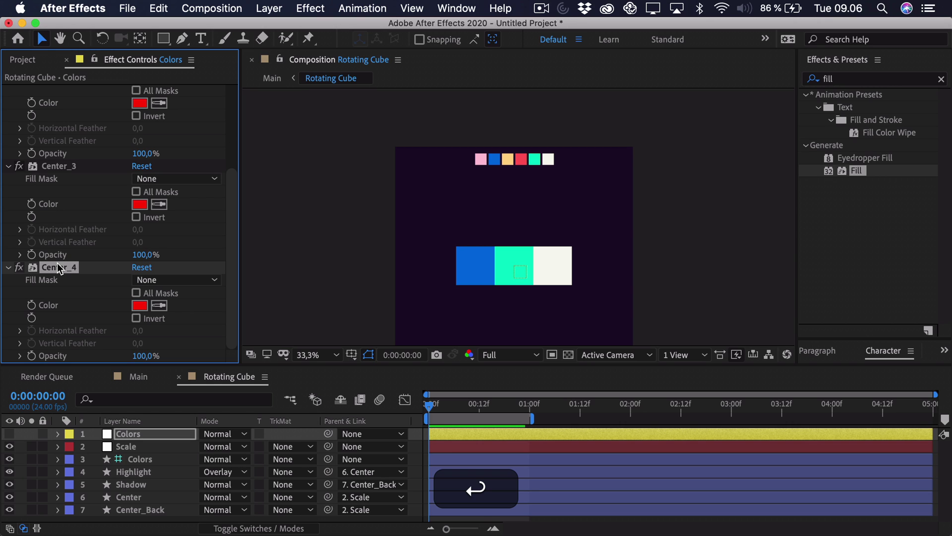
text(Back)
key(shift+Left)
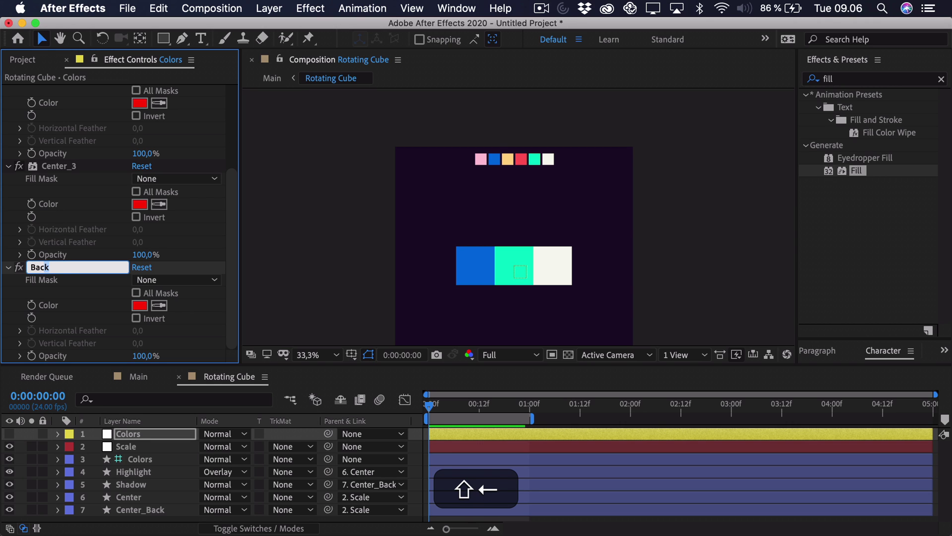
text(_1)
key(Return)
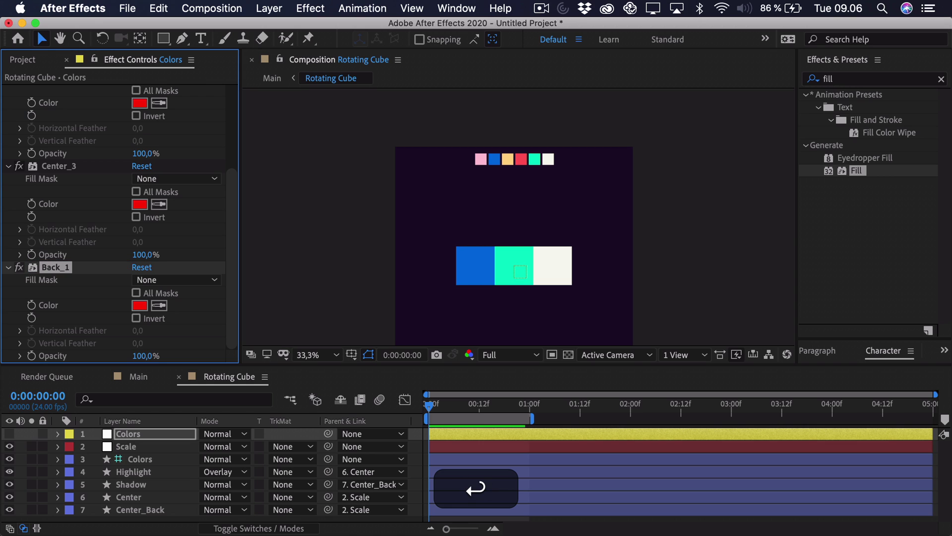
Check the rotation at frame 19, then duplicate Back_1 into Back_2.
drag(479, 408, 508, 409)
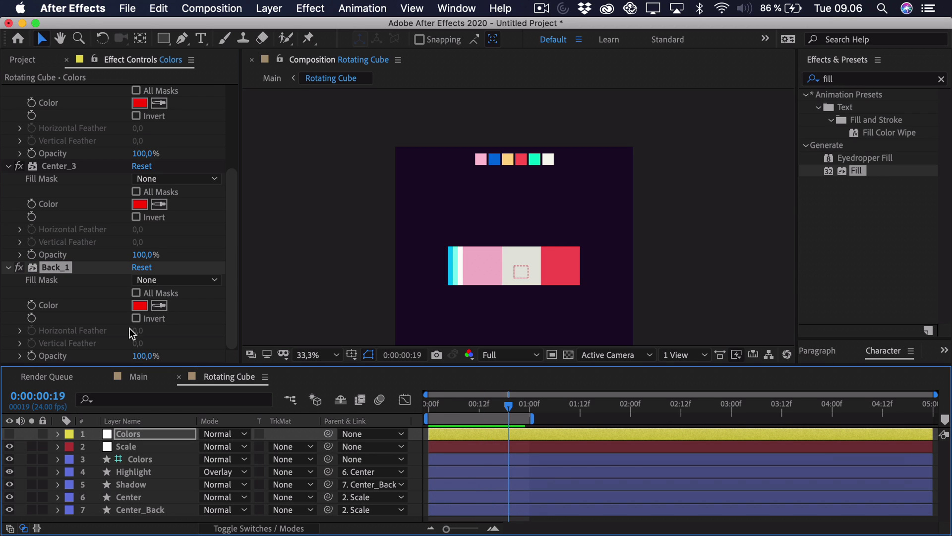
click(46, 270)
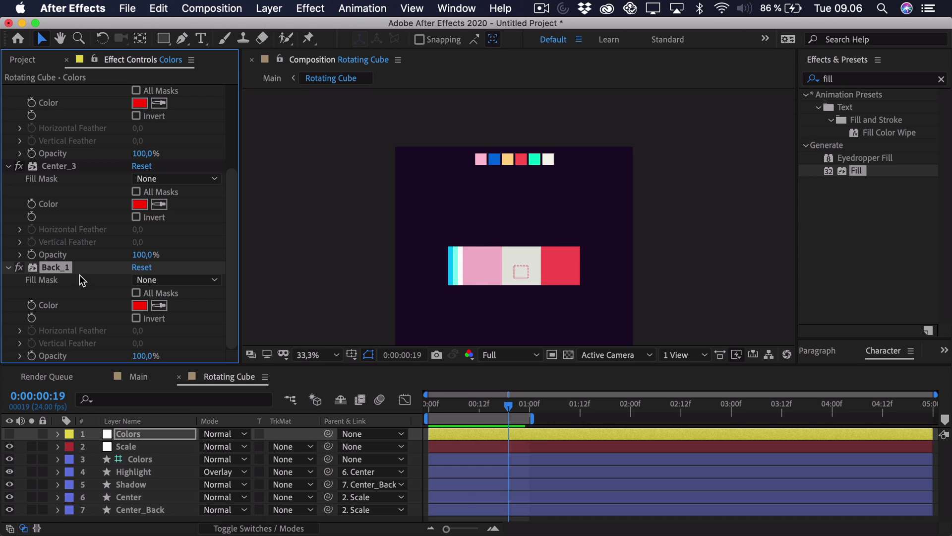
key(super+d)
scroll(99, 234, up, 10)
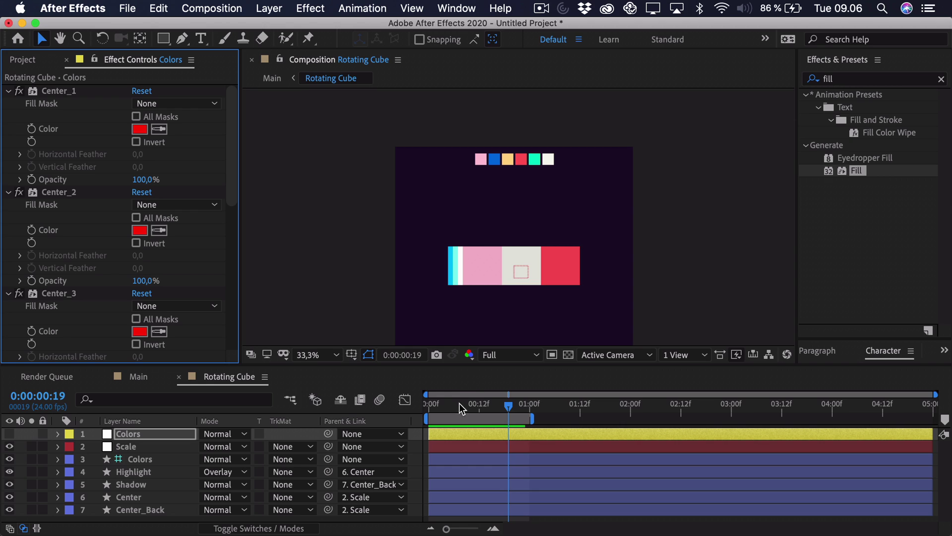
At frame 0, sample the cube's blue, mint and white squares into Center_1, Center_2 and Center_3.
drag(458, 403, 396, 407)
click(213, 169)
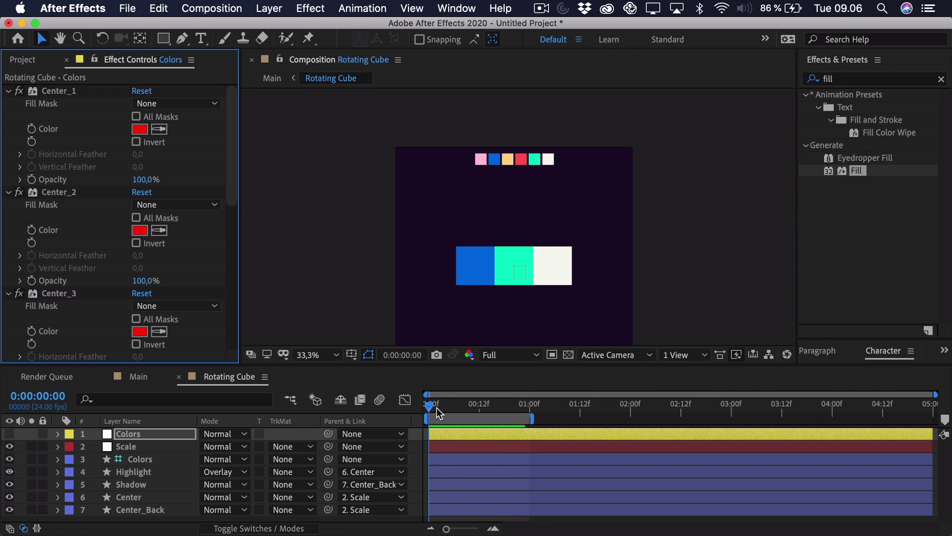
drag(437, 407, 396, 412)
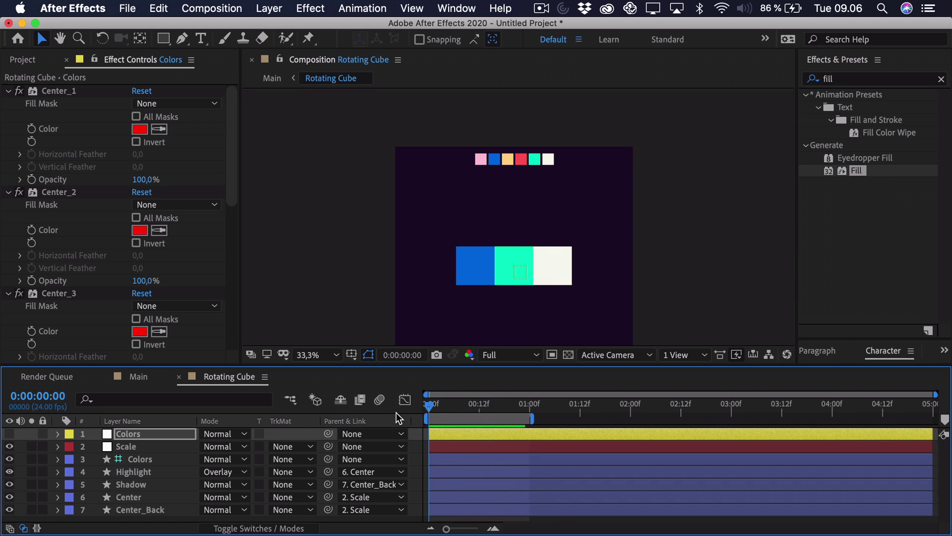
click(207, 138)
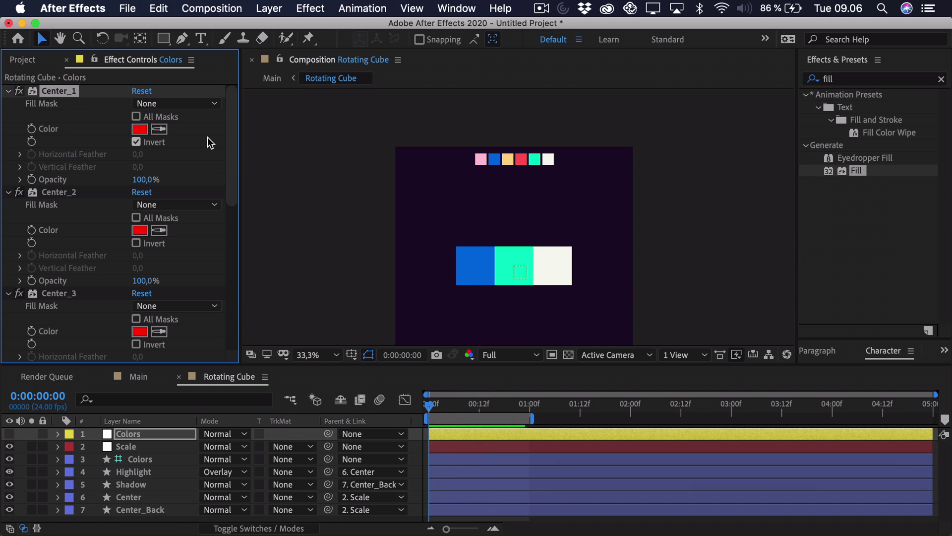
click(158, 130)
click(477, 258)
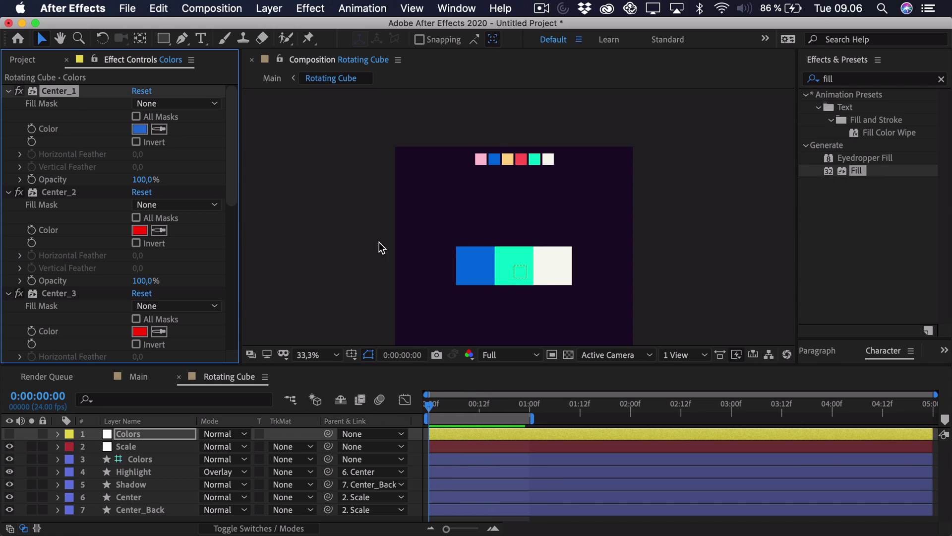
click(159, 231)
click(510, 262)
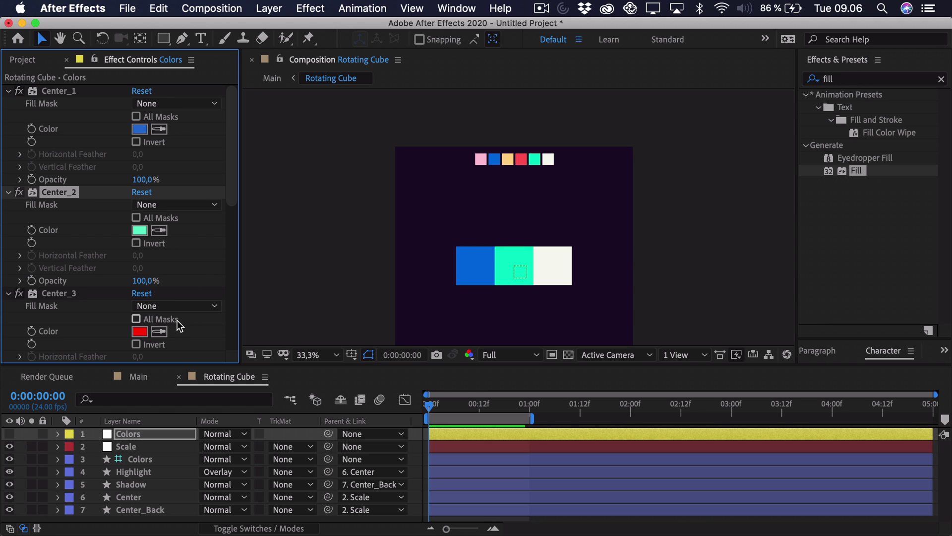
click(551, 266)
At frame 23, sample the pink, white and red squares into Back_1, Back_2 and Back_3.
scroll(193, 245, down, 10)
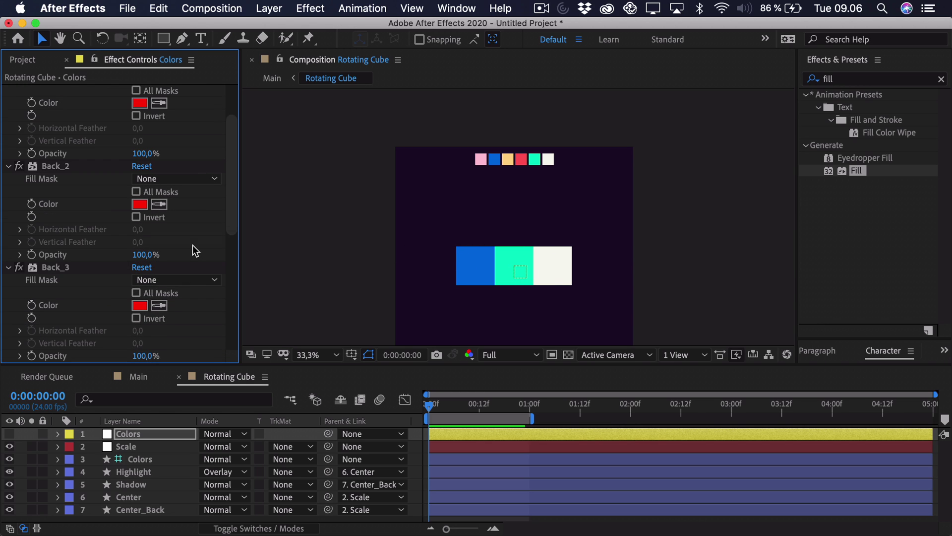
shift+click(523, 403)
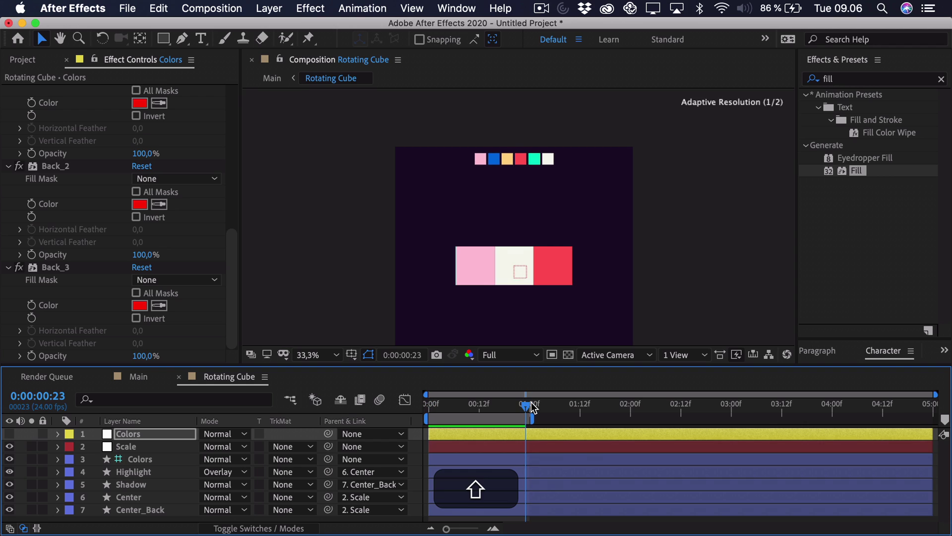
click(159, 103)
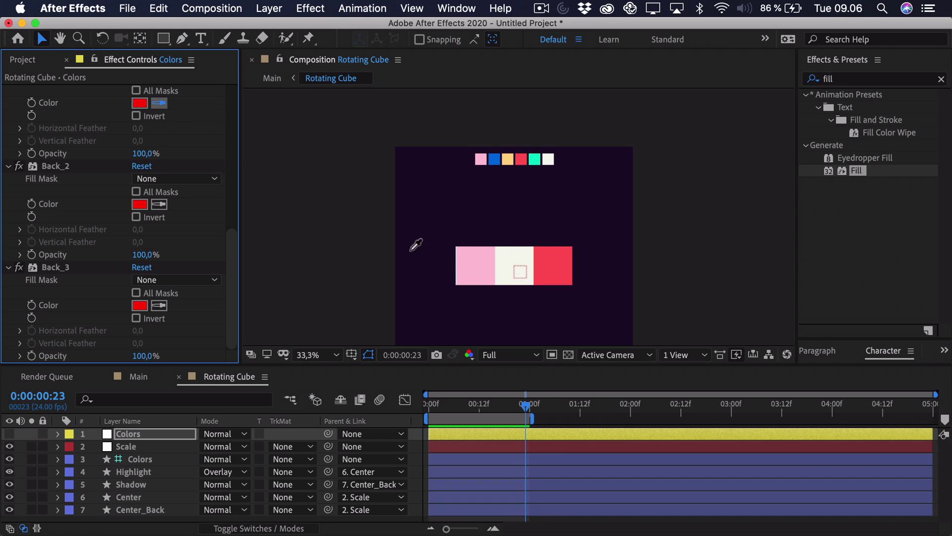
click(463, 268)
click(513, 257)
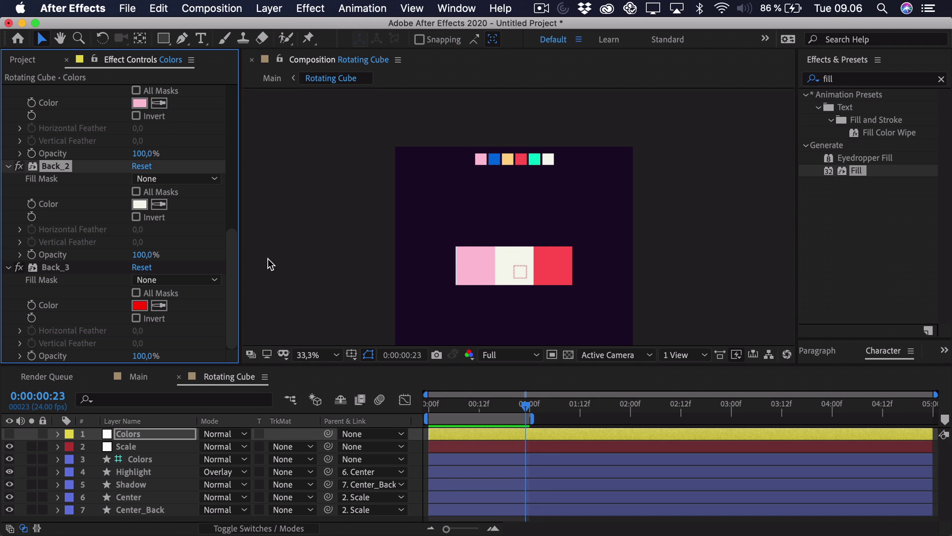
click(547, 263)
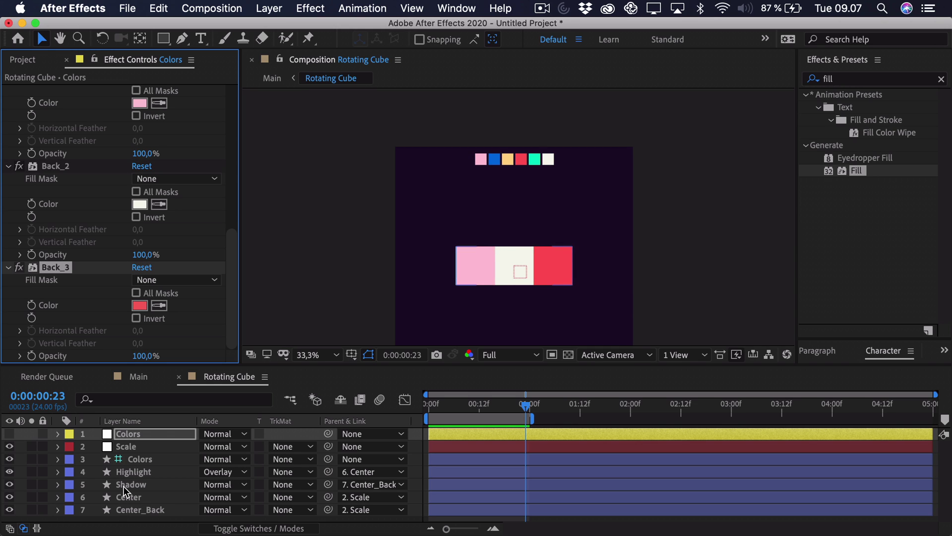
Select the Center and Center_Back layers and filter their properties by 'color'.
key(Page_Up)
key(Page_Up)
click(135, 498)
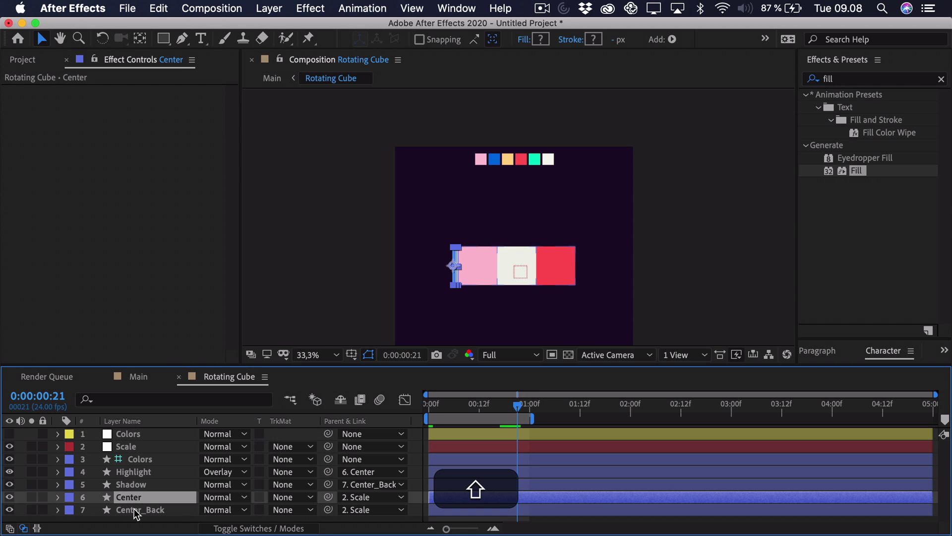
shift+click(134, 509)
click(87, 399)
text(color)
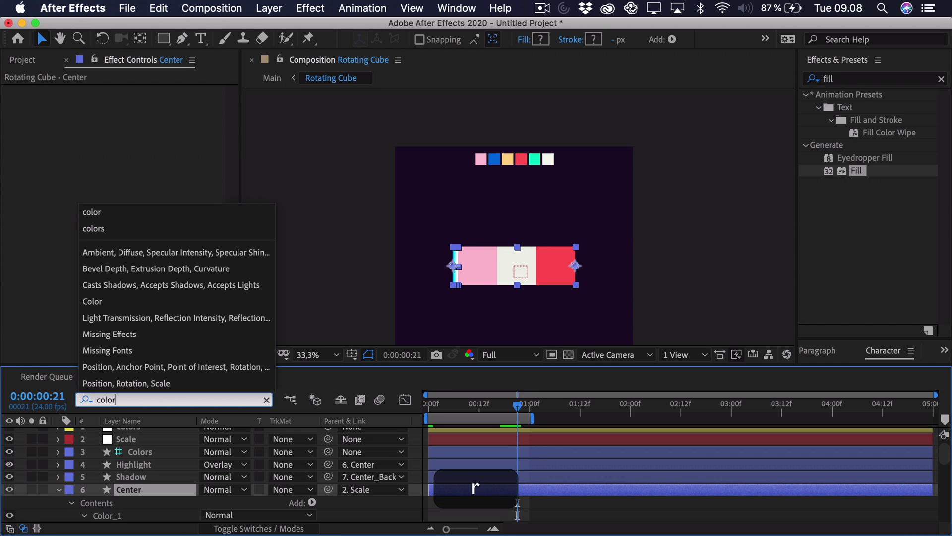
click(448, 502)
scroll(191, 484, down, 4)
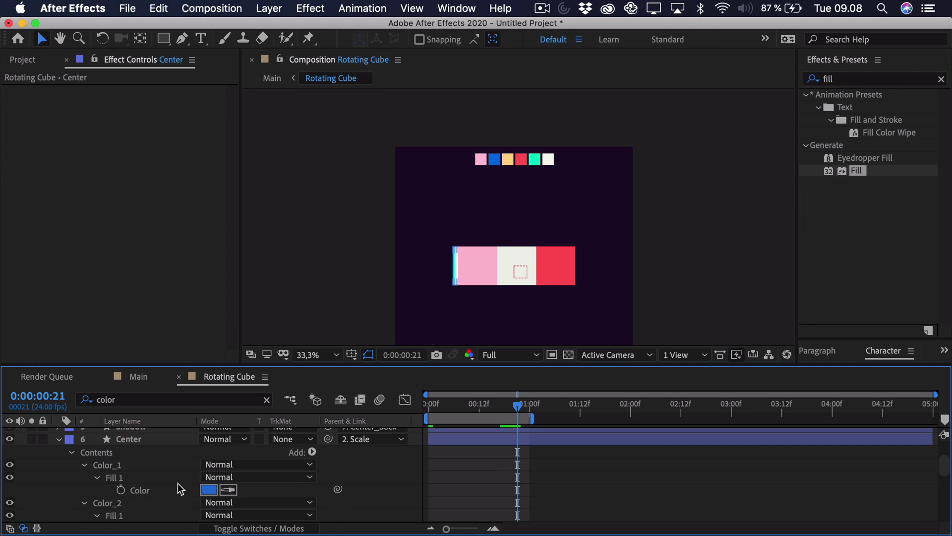
Link Color_1's fill colour by expression to the Center_1 colour control.
alt+click(120, 490)
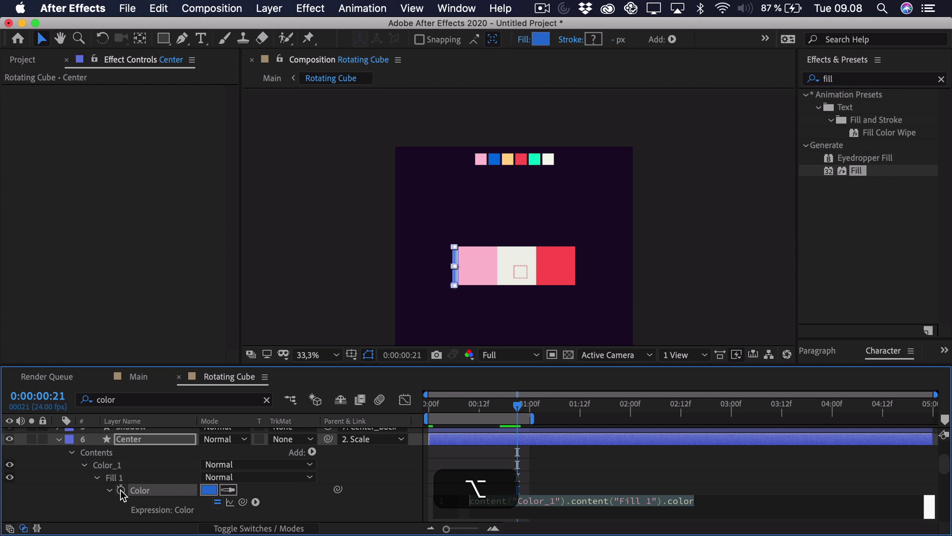
scroll(122, 491, up, 4)
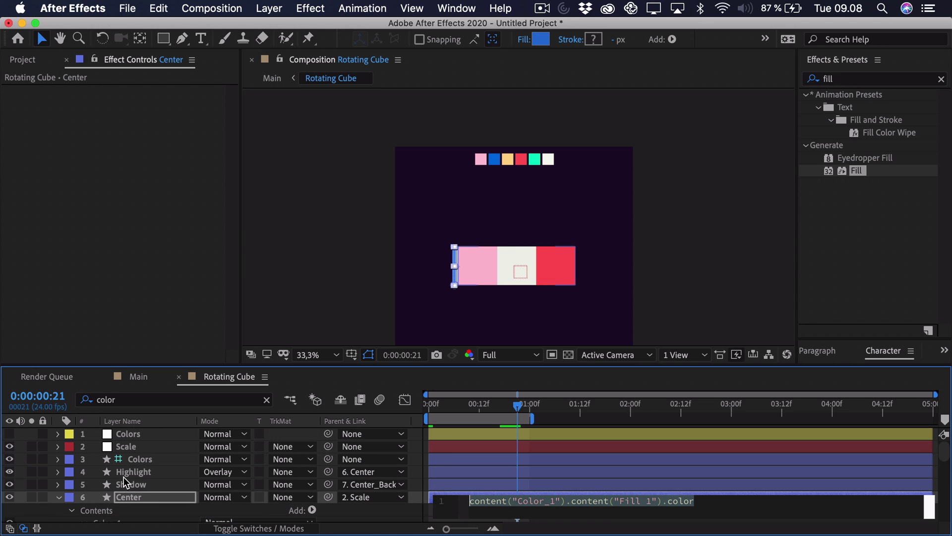
click(130, 435)
scroll(178, 478, down, 5)
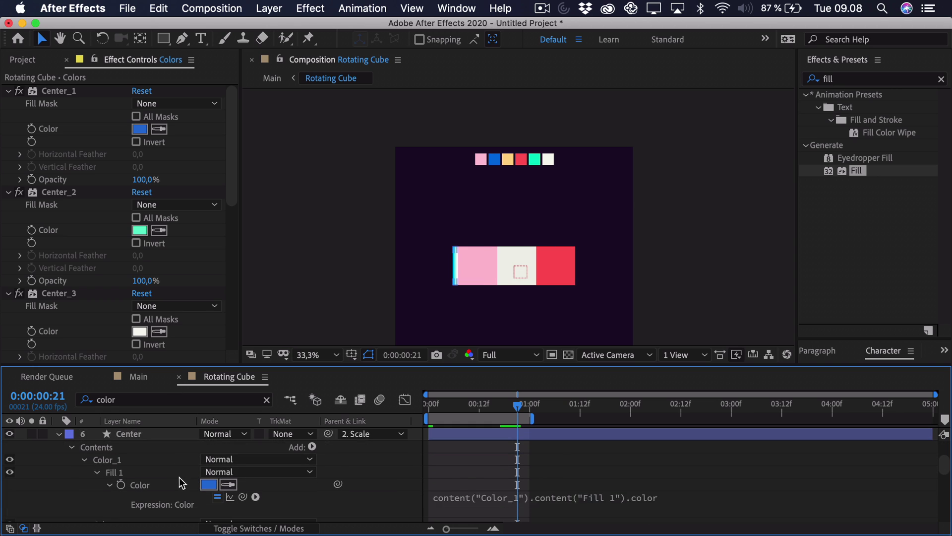
drag(243, 484, 45, 141)
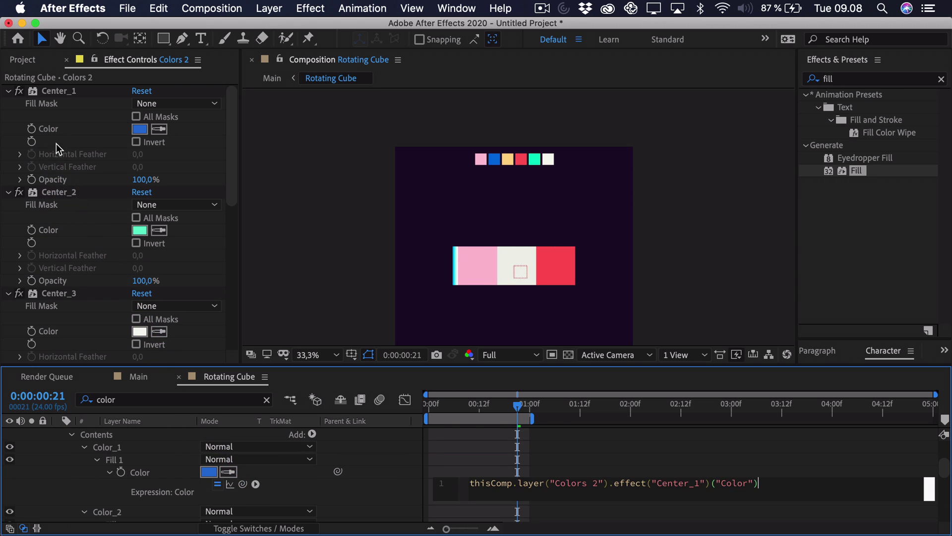
click(463, 460)
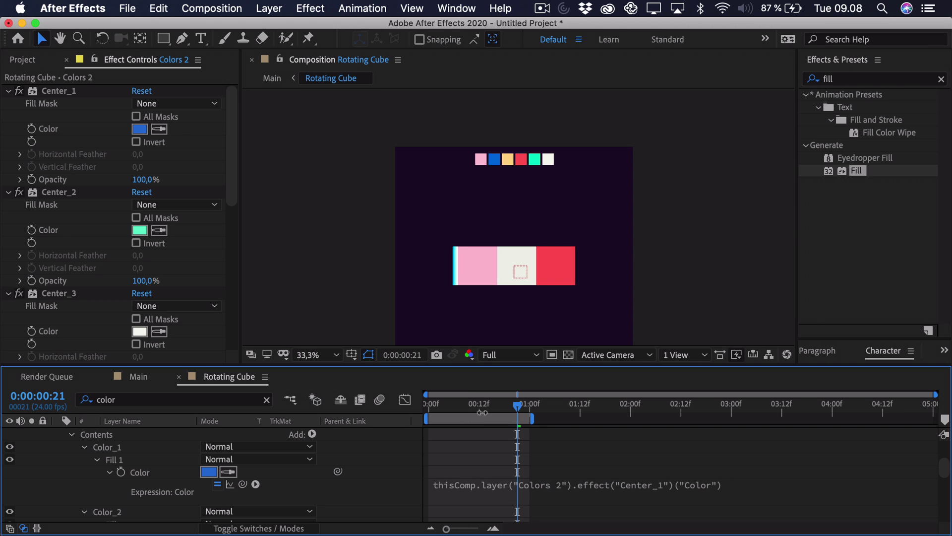
Test the link by trying a red hue on Center_1 at the first frame, then discard it.
key(Home)
click(139, 129)
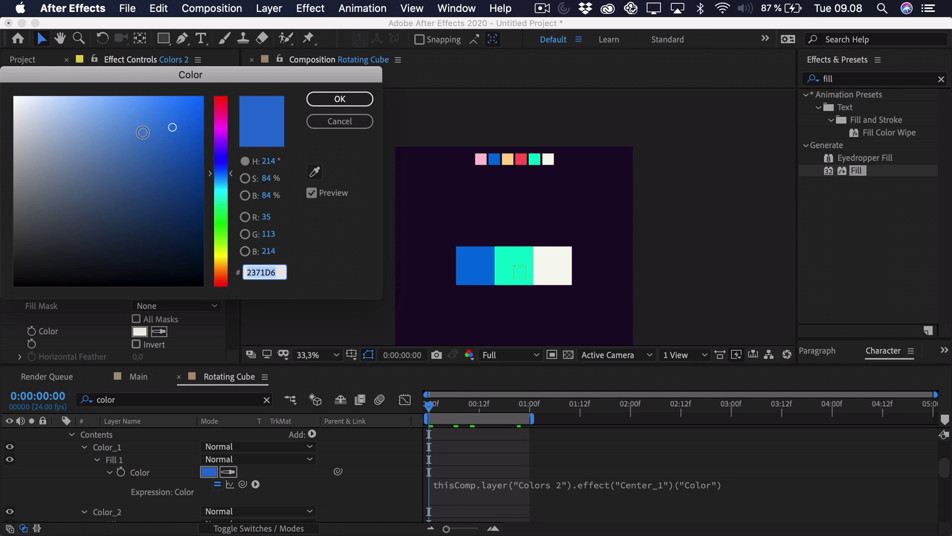
click(217, 103)
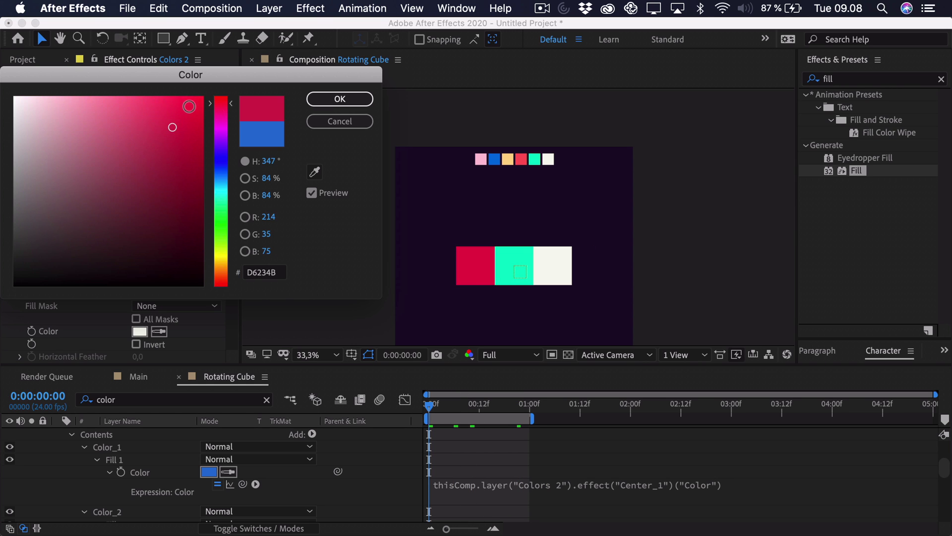
click(347, 121)
Link Color_2's fill colour by expression to the Center_2 colour control.
scroll(179, 477, down, 4)
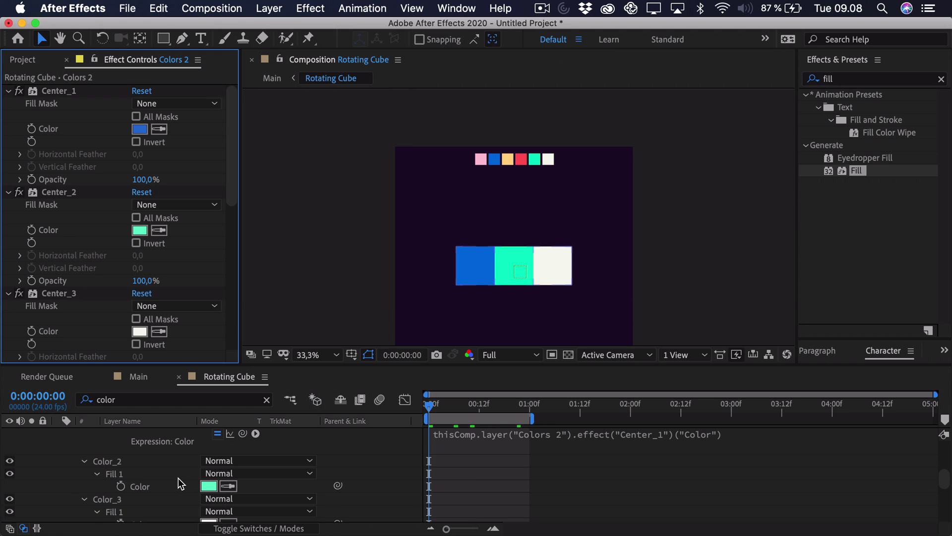
alt+click(121, 487)
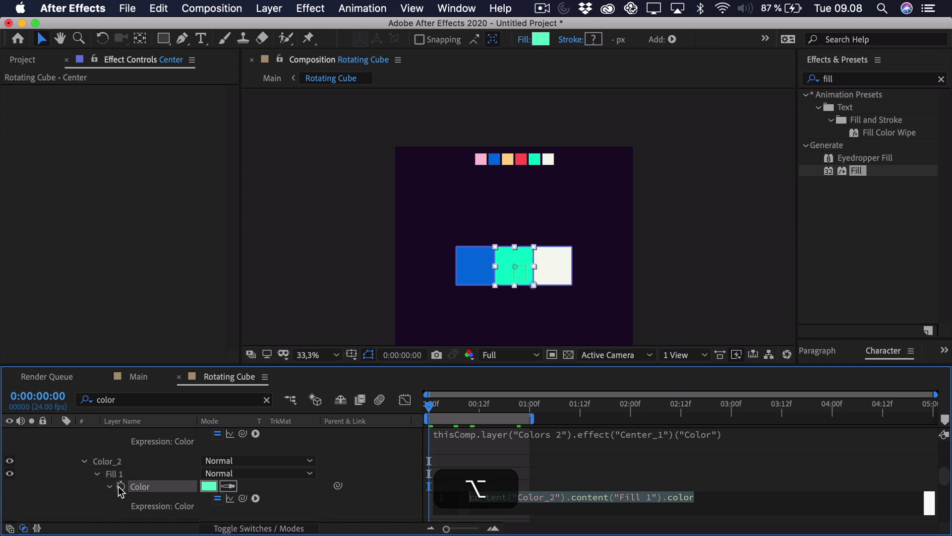
scroll(141, 447, up, 6)
click(140, 431)
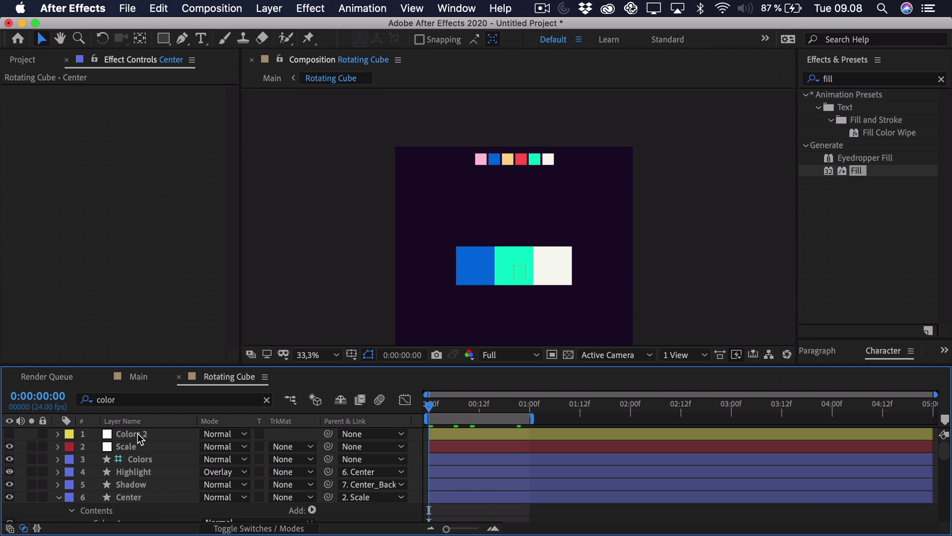
scroll(137, 469, down, 5)
scroll(185, 489, down, 2)
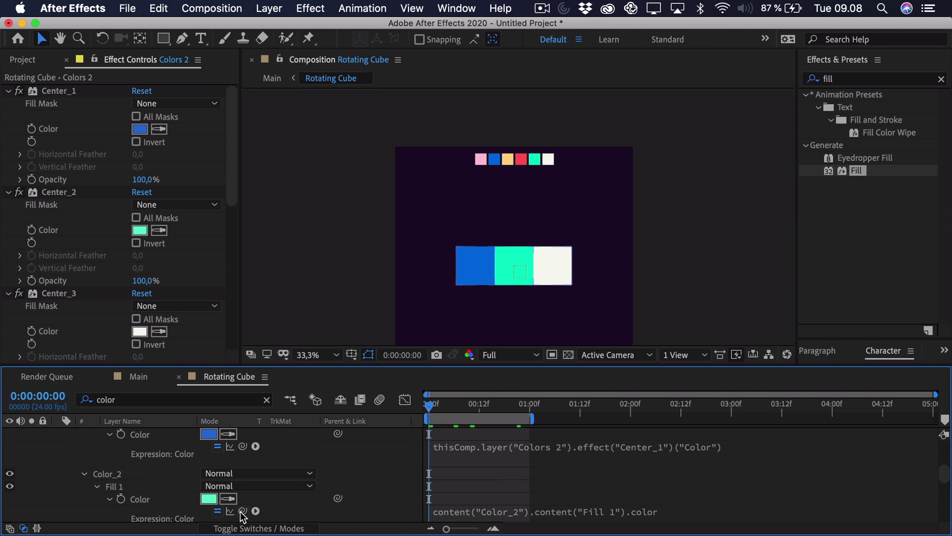
drag(243, 516, 87, 219)
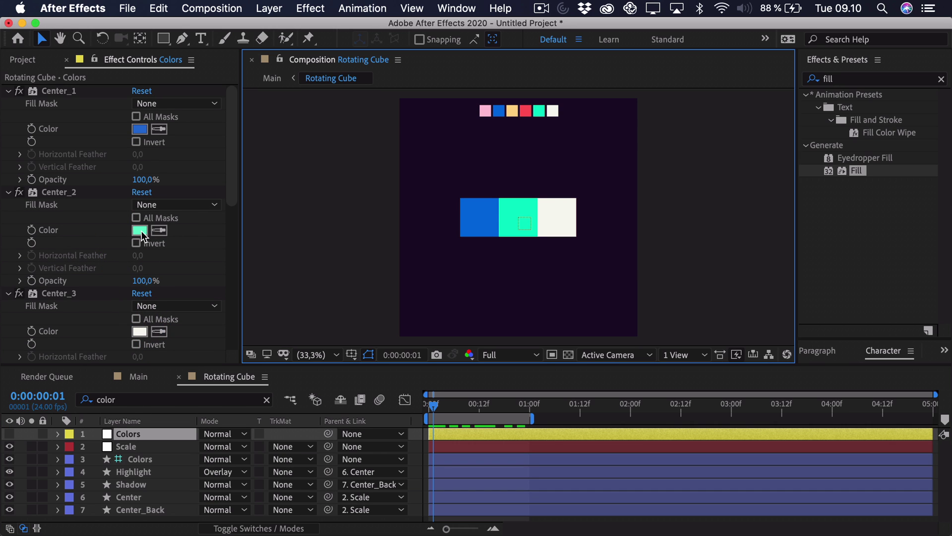
Recolour Center_2 deep green, Center_1 red and Center_3 yellow-green on the Colors null.
click(140, 230)
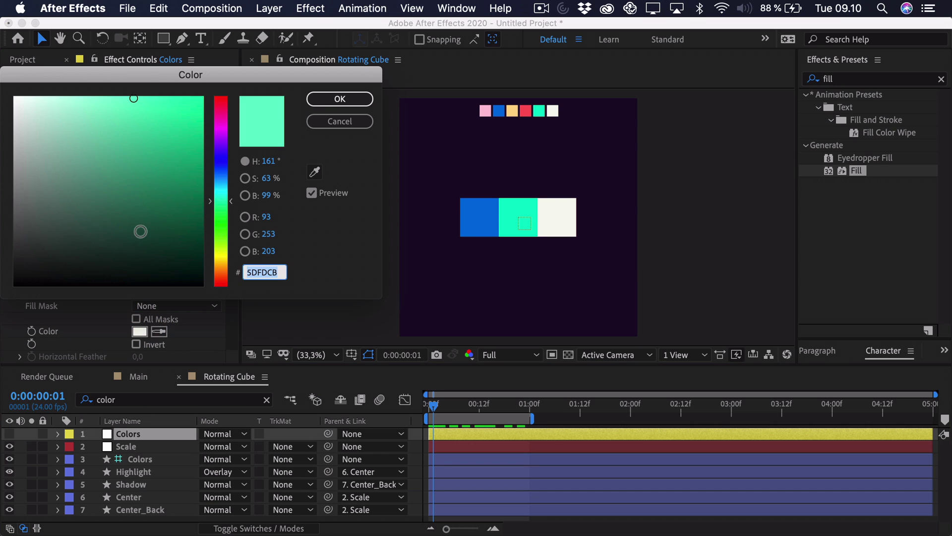
drag(139, 228, 103, 193)
click(330, 102)
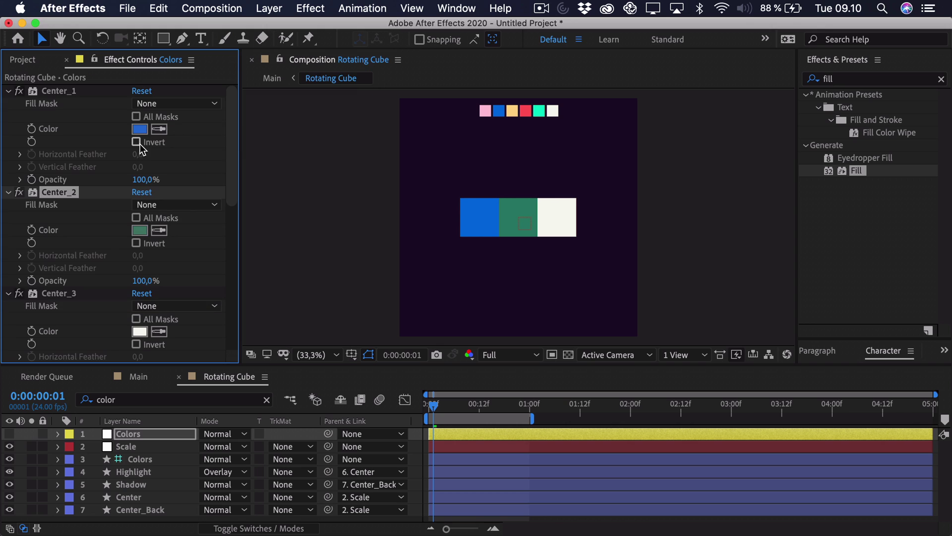
click(143, 126)
click(224, 101)
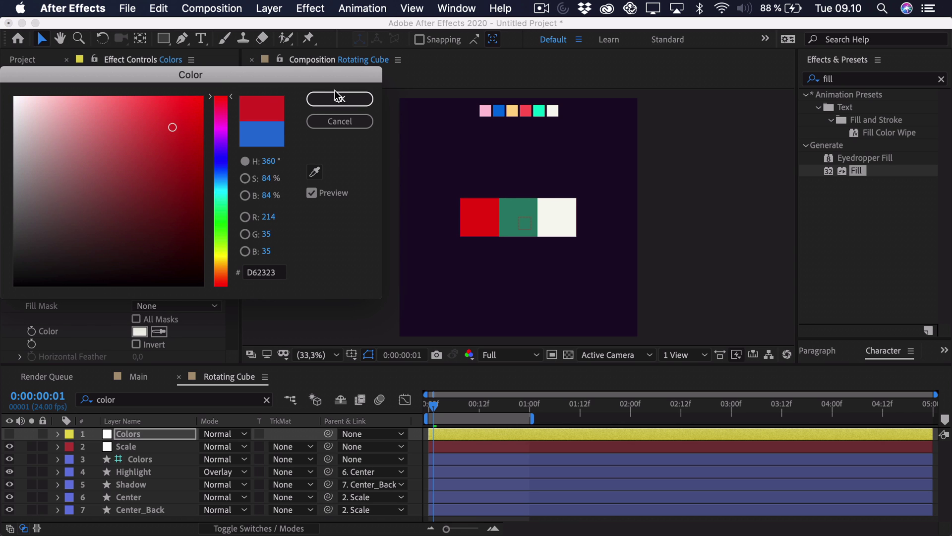
click(340, 99)
click(140, 331)
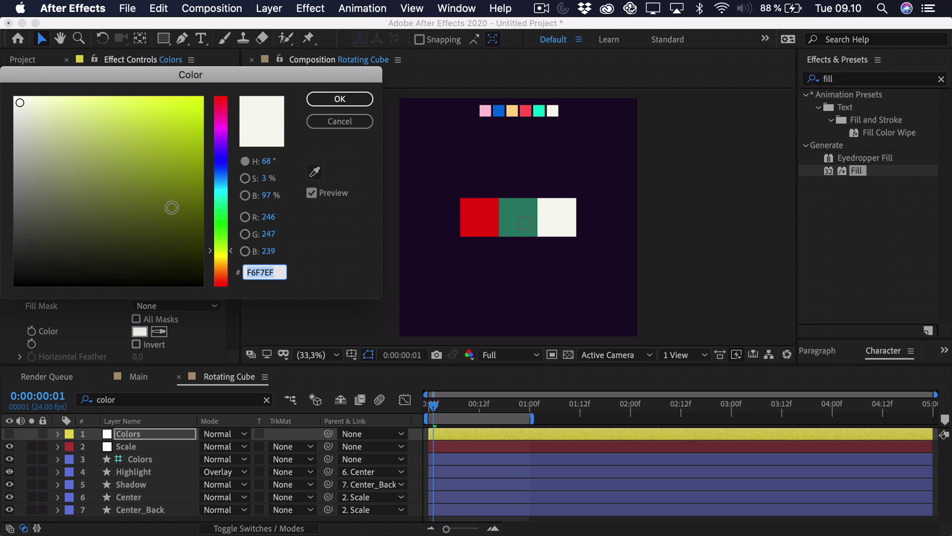
click(177, 147)
click(325, 102)
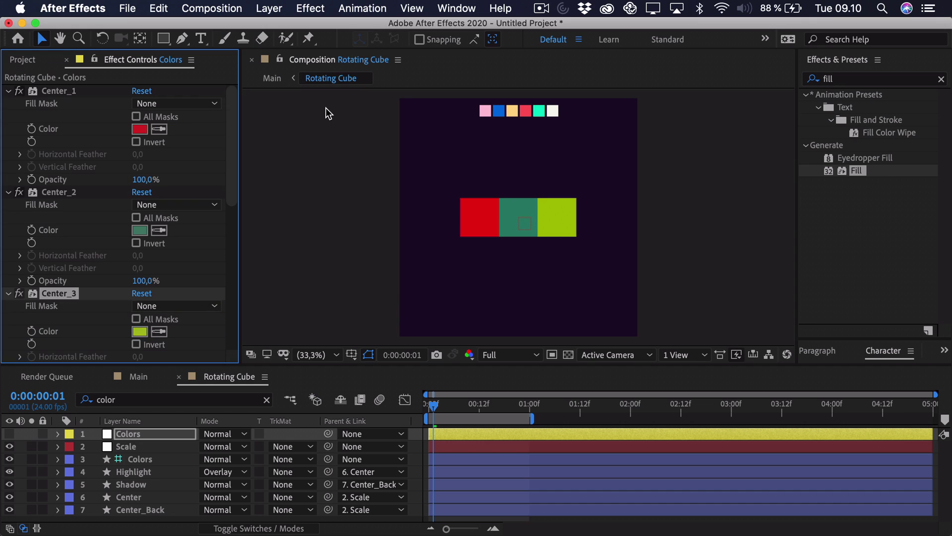
Switch to the Main composition and preview the animation.
key(shift+comma)
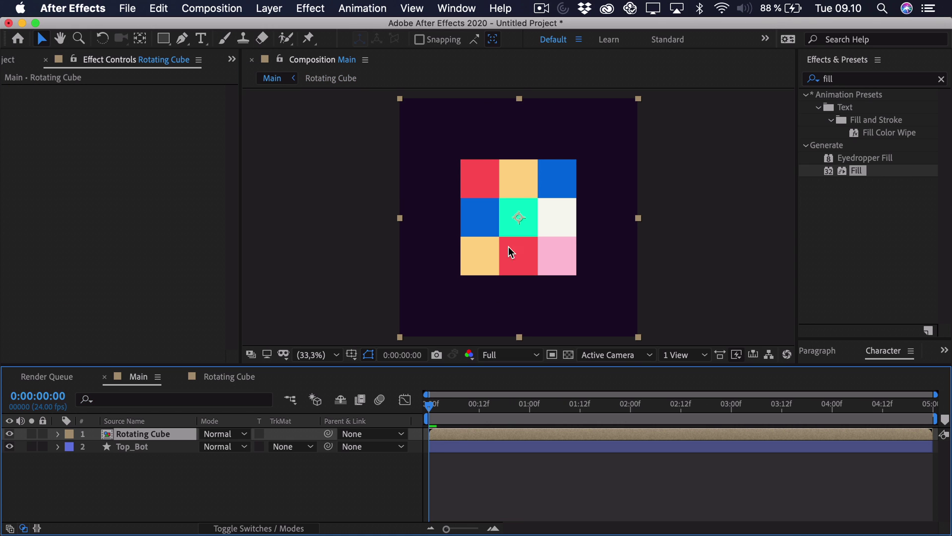
key(space)
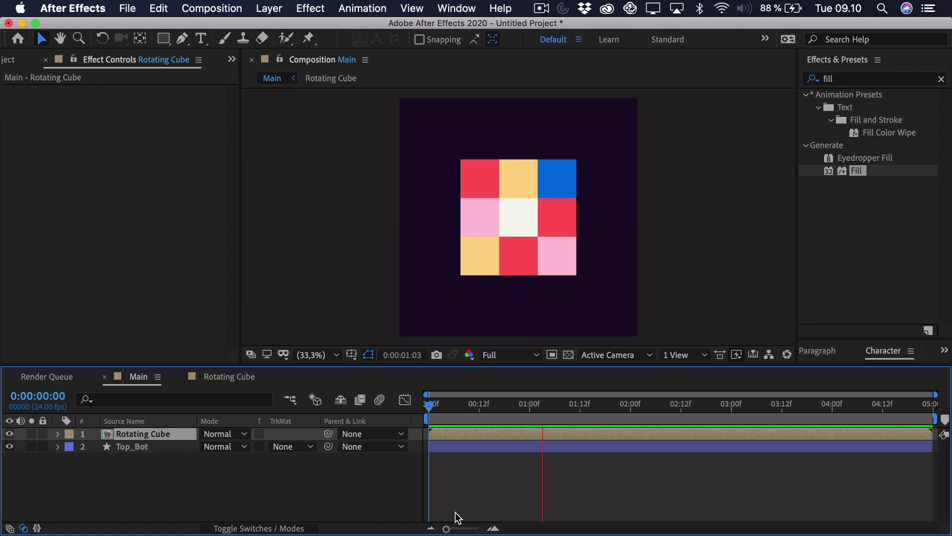
key(space)
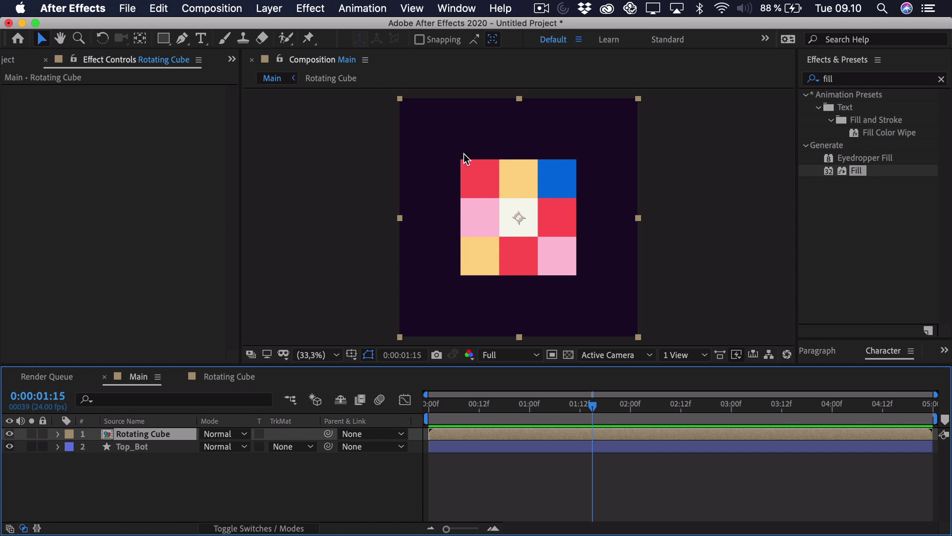
Duplicate the Rotating Cube composition and add Rotating Cube 2 to the Main timeline.
click(161, 471)
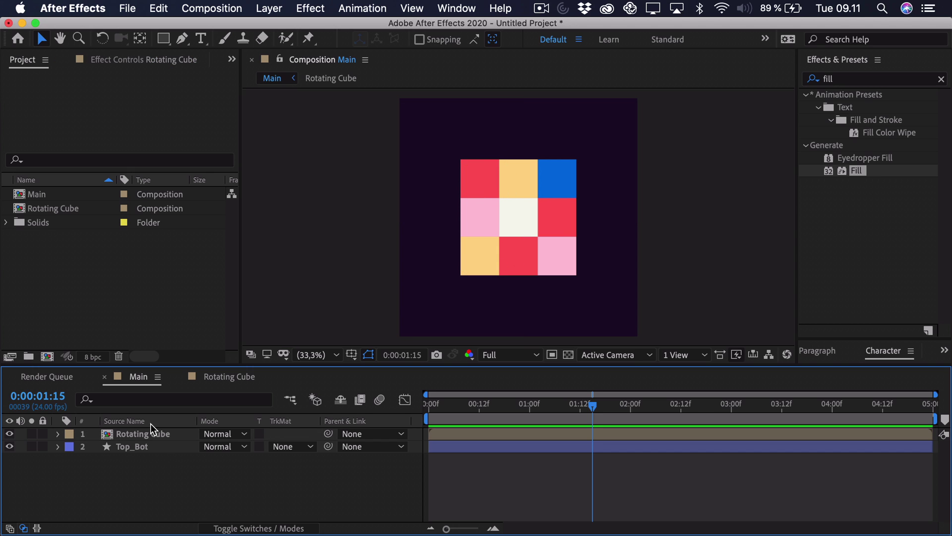
click(67, 208)
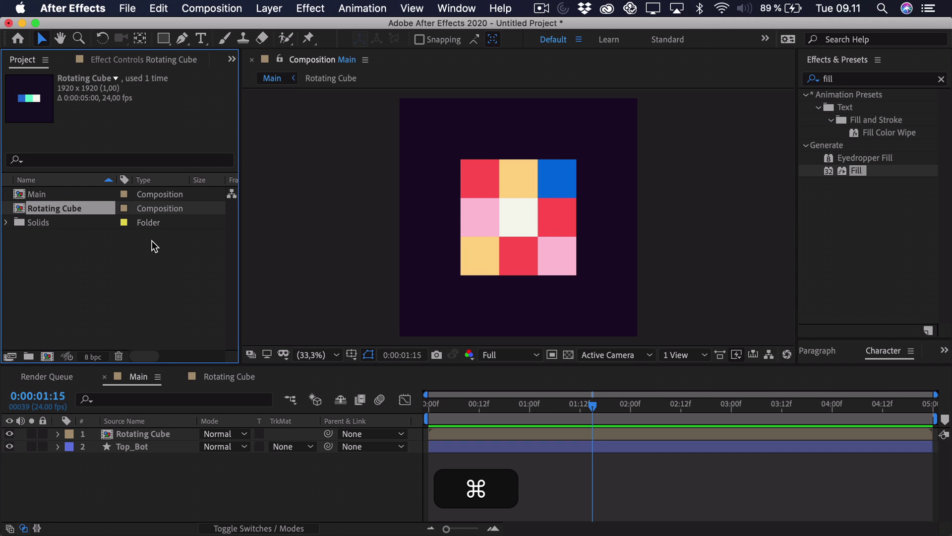
key(super+d)
drag(79, 222, 154, 431)
Move Rotating Cube 2's layer bar so it starts at 1:00.
drag(432, 434, 595, 432)
click(432, 404)
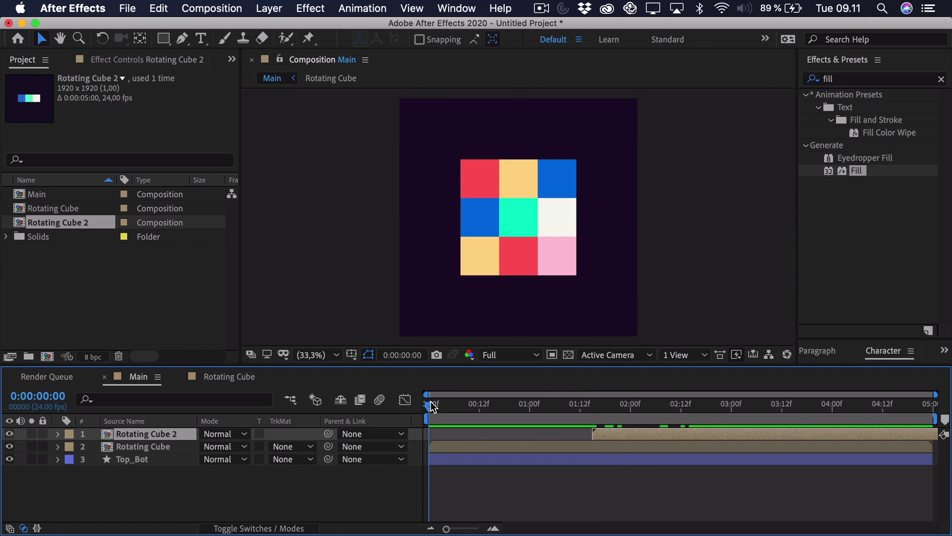
drag(432, 406, 531, 405)
drag(611, 435, 564, 405)
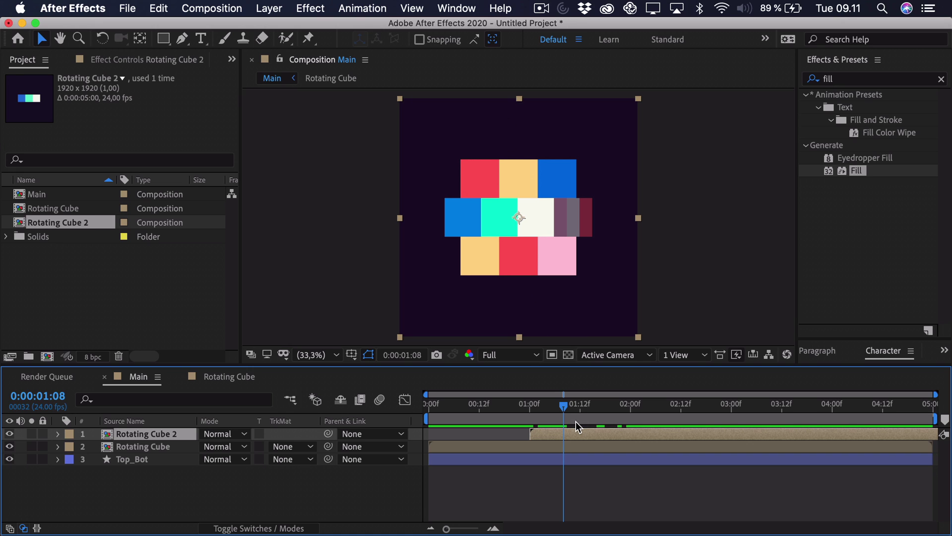
Set Rotating Cube 2's Rotation to -90° and preview the column turn around one second.
key(r)
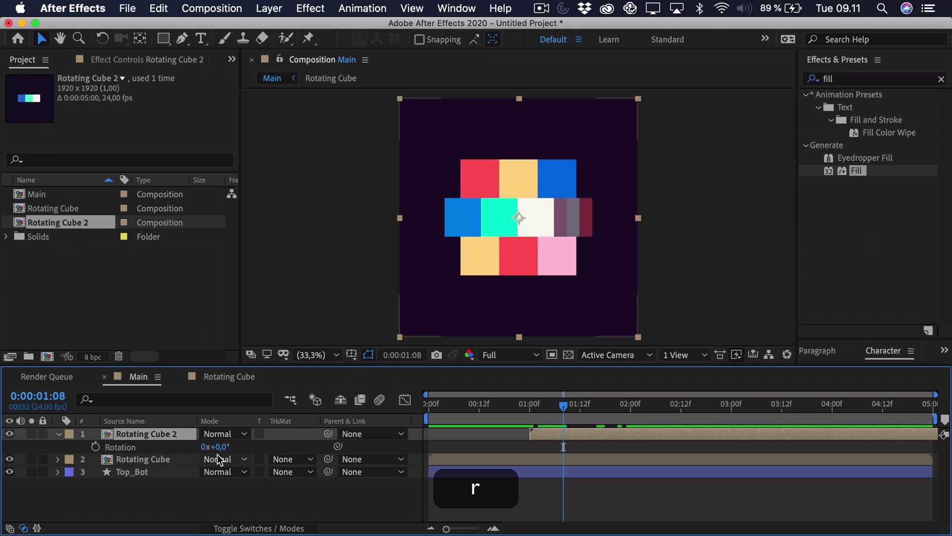
drag(219, 449, 156, 450)
click(218, 446)
text(-90)
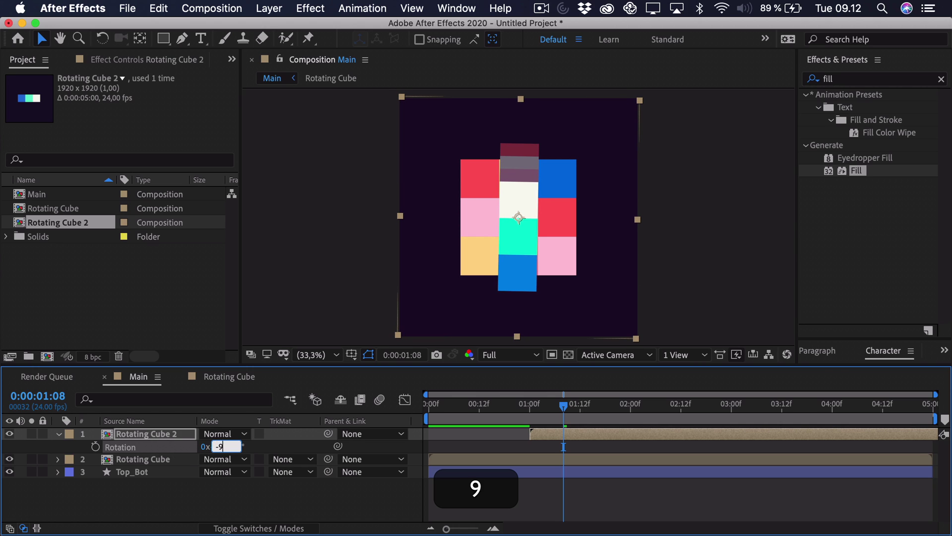
key(Return)
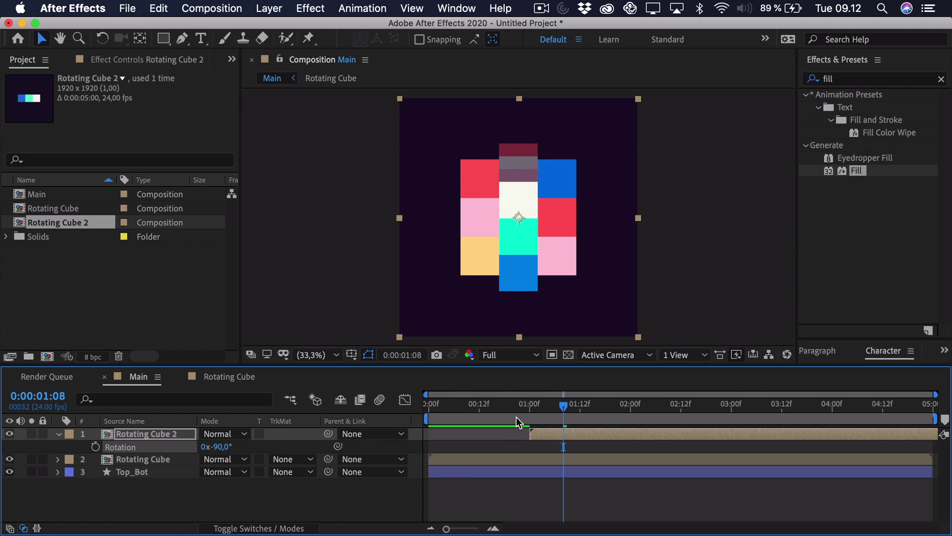
click(513, 406)
drag(513, 406, 546, 413)
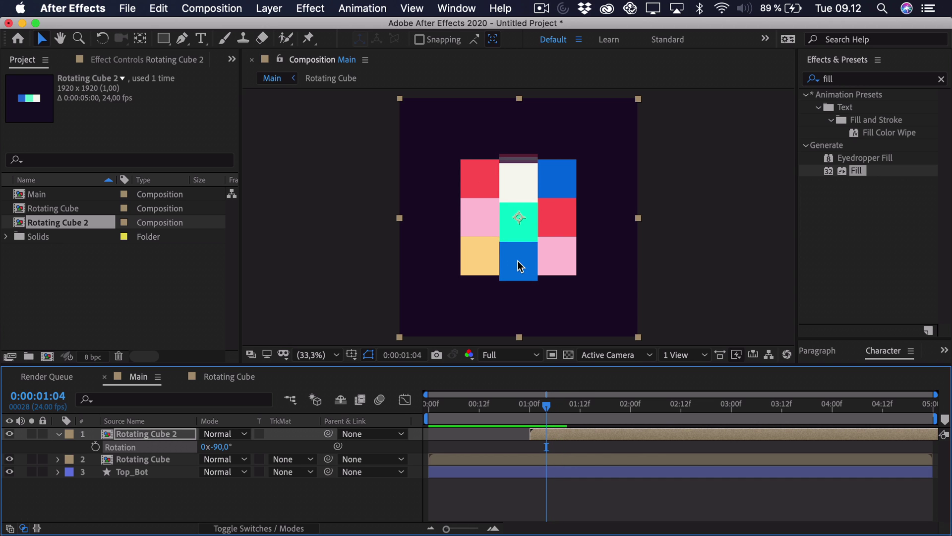
Scrub Main around the one-second mark to check the middle column's rotation.
double_click(562, 430)
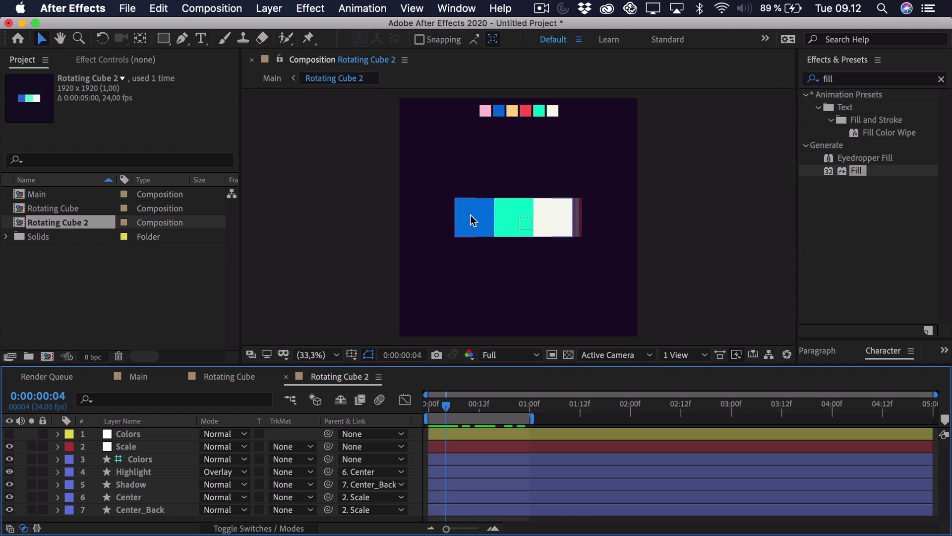
click(238, 377)
click(138, 376)
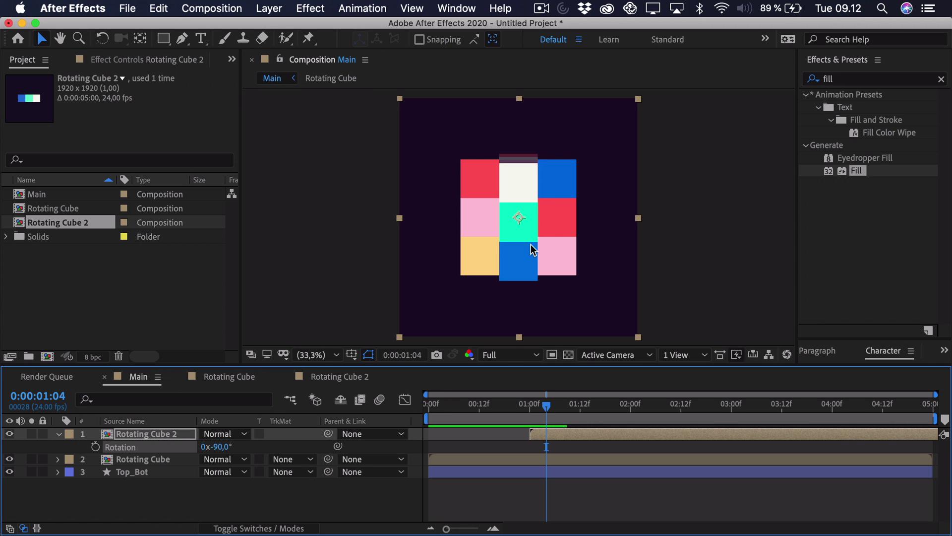
drag(546, 405, 530, 404)
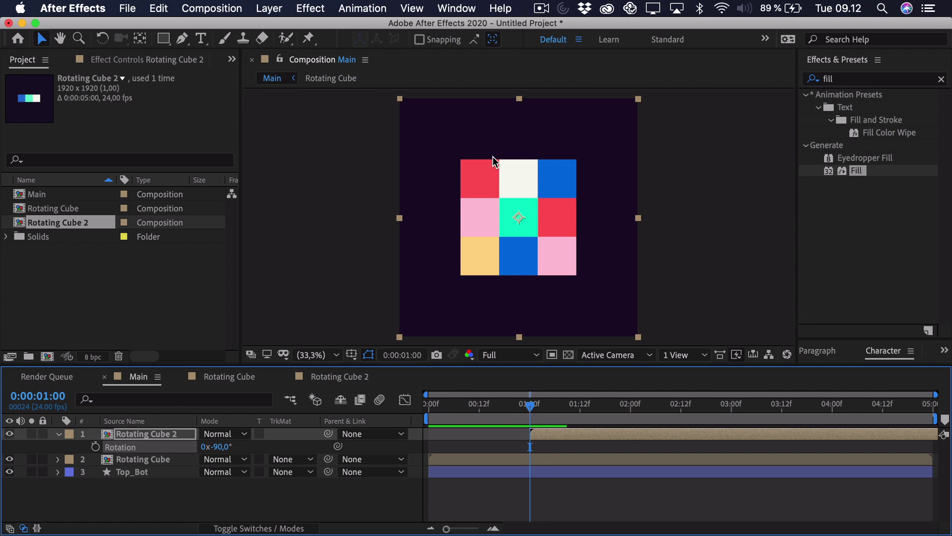
key(Page_Up)
key(Page_Up)
key(Page_Up)
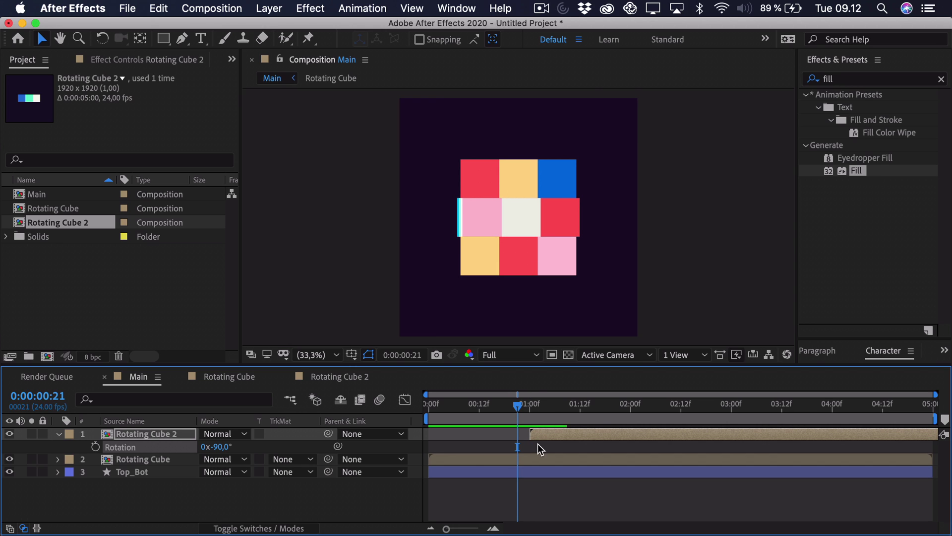
drag(532, 405, 541, 407)
In Rotating Cube 2, resample the Colors fills Center_1–3 as red, white and yellow.
double_click(544, 433)
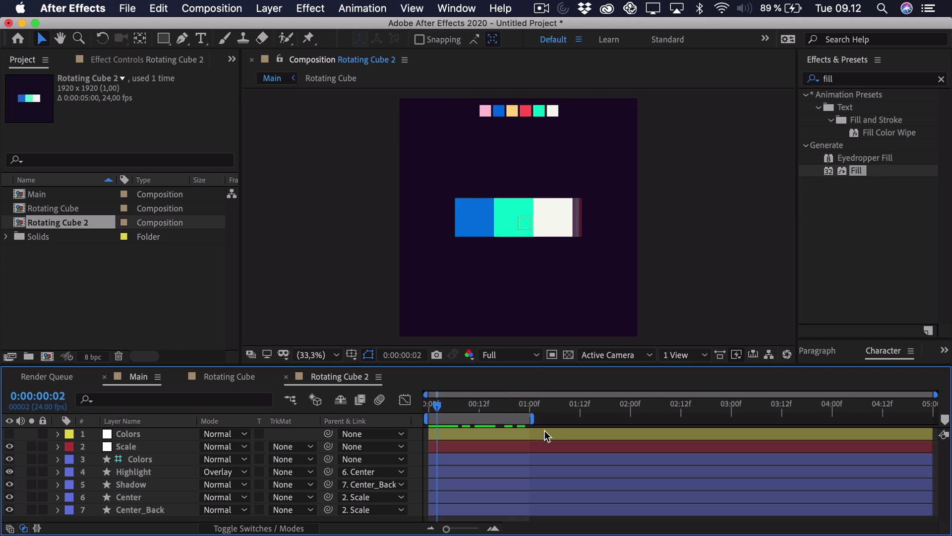
click(143, 438)
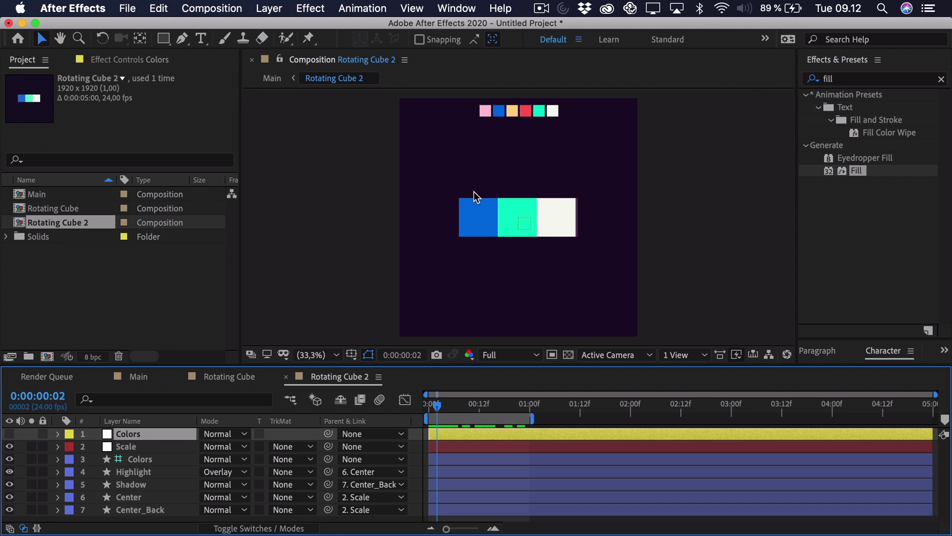
scroll(476, 196, up, 1)
key(space)
drag(480, 186, 480, 275)
click(125, 68)
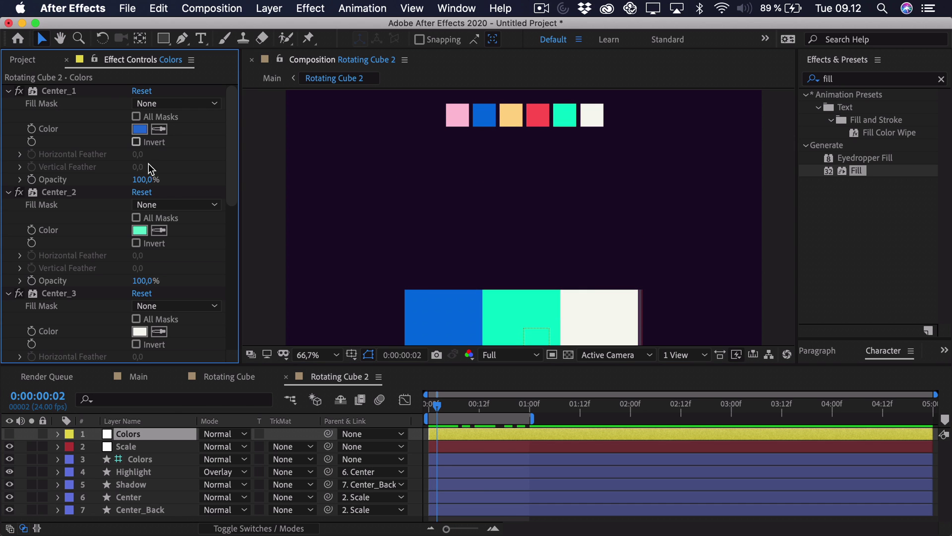
click(159, 128)
click(539, 112)
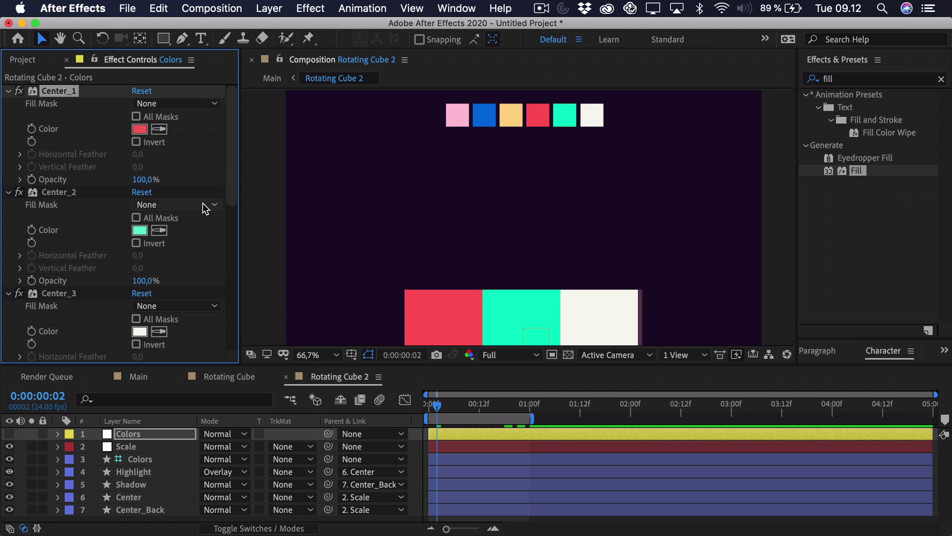
click(158, 230)
click(594, 113)
click(158, 332)
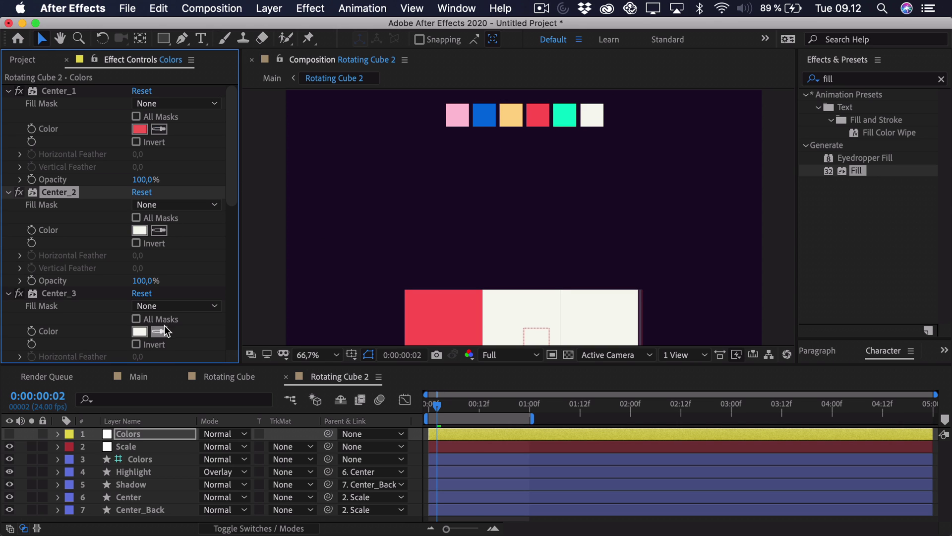
click(516, 107)
At frame 22, resample Back_1–3 as blue, cyan and white.
key(comma)
key(comma)
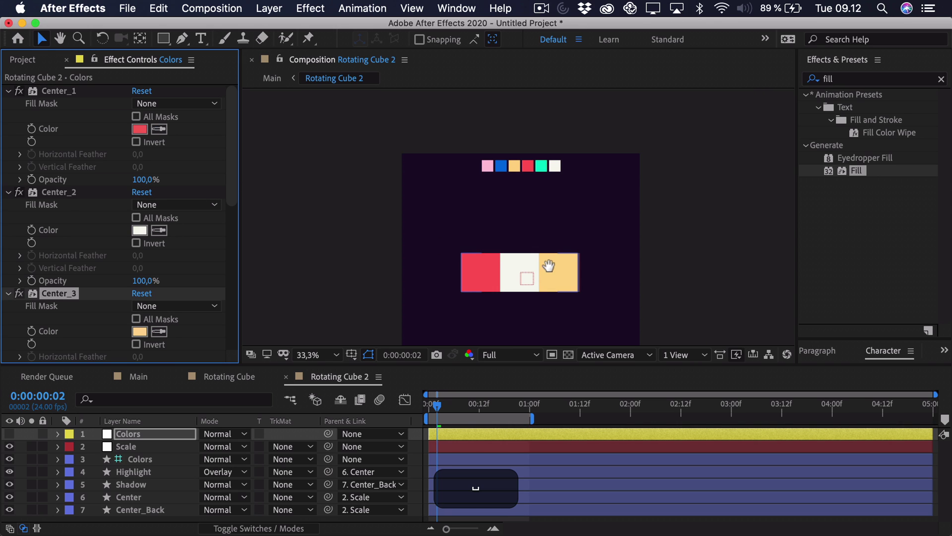
click(522, 404)
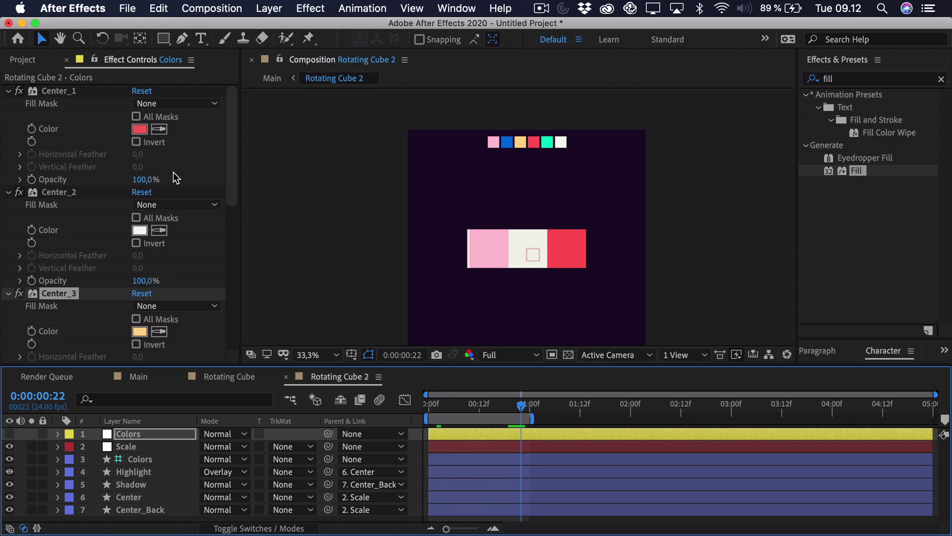
scroll(139, 246, down, 10)
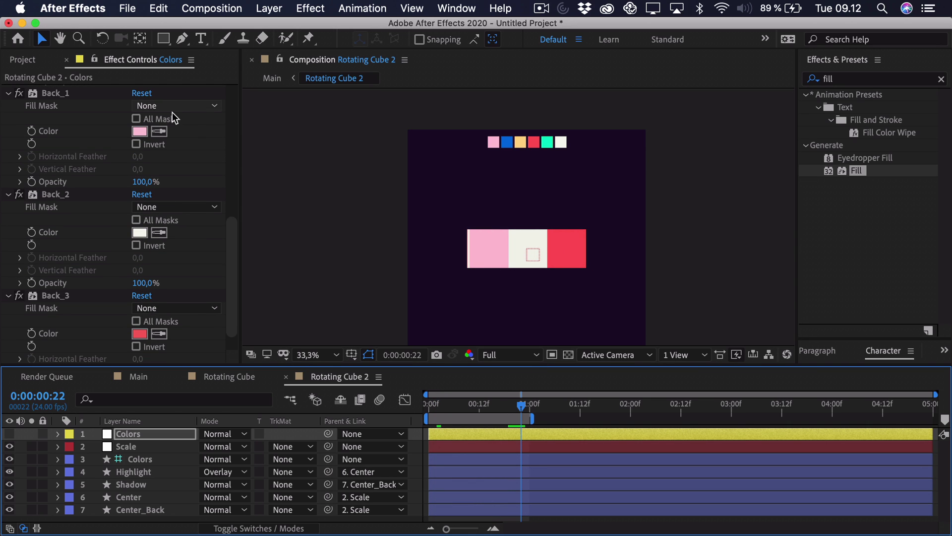
click(160, 132)
click(505, 143)
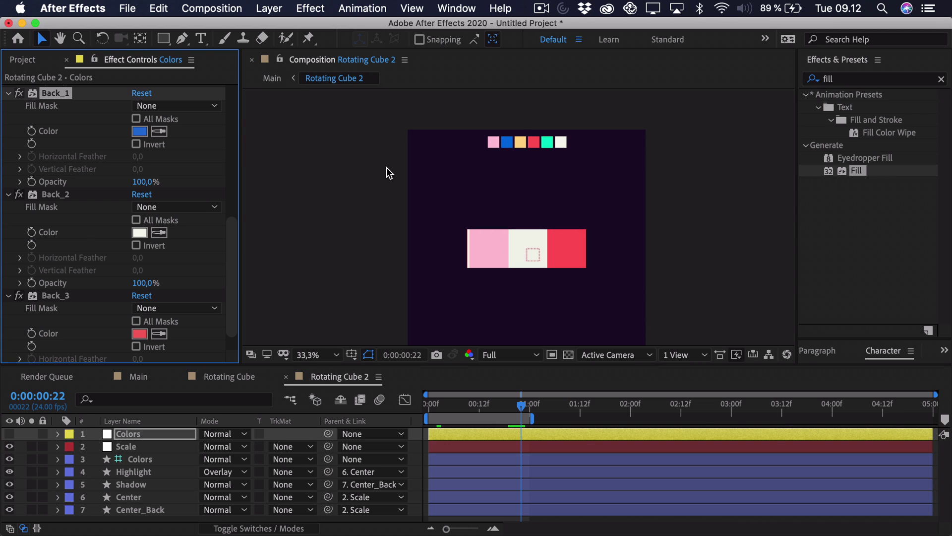
click(546, 143)
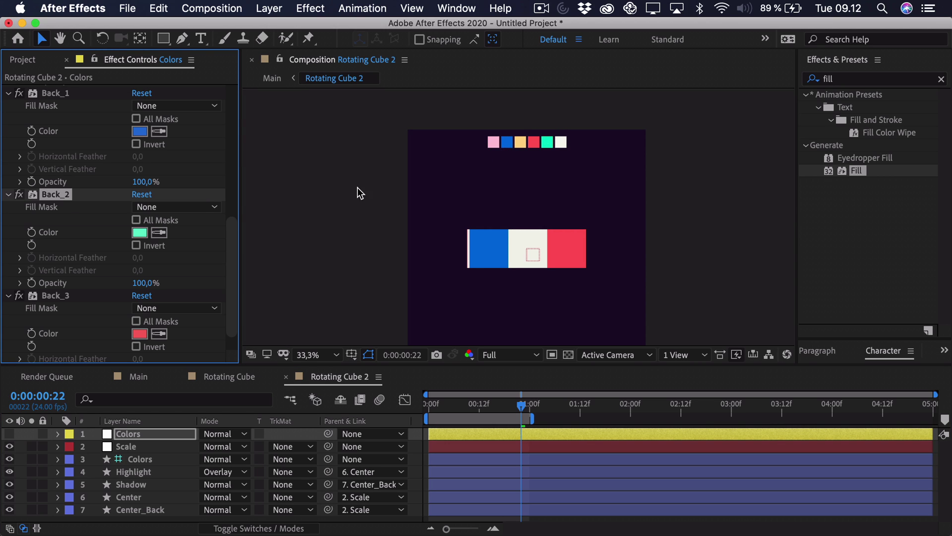
click(159, 333)
click(564, 142)
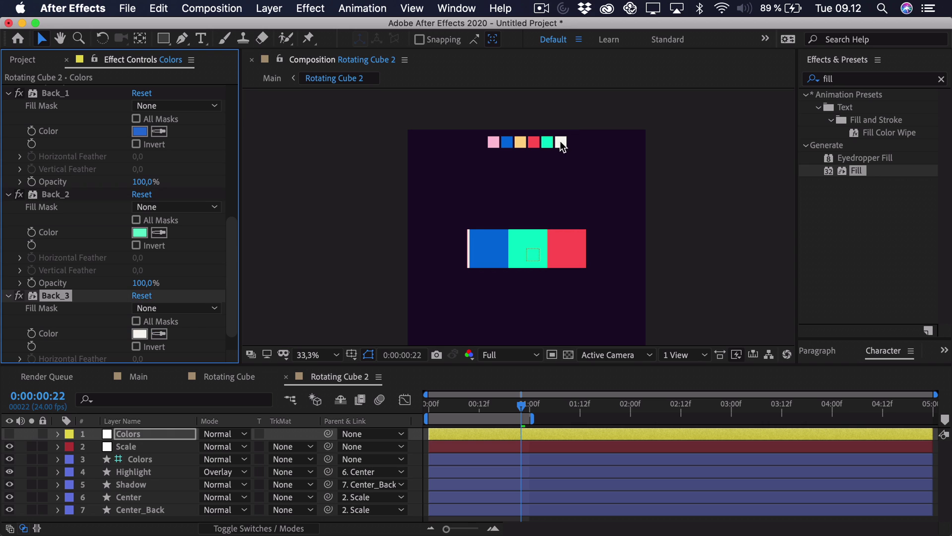
Preview the recoloured cube animation in Main from the beginning.
click(149, 378)
click(478, 405)
key(space)
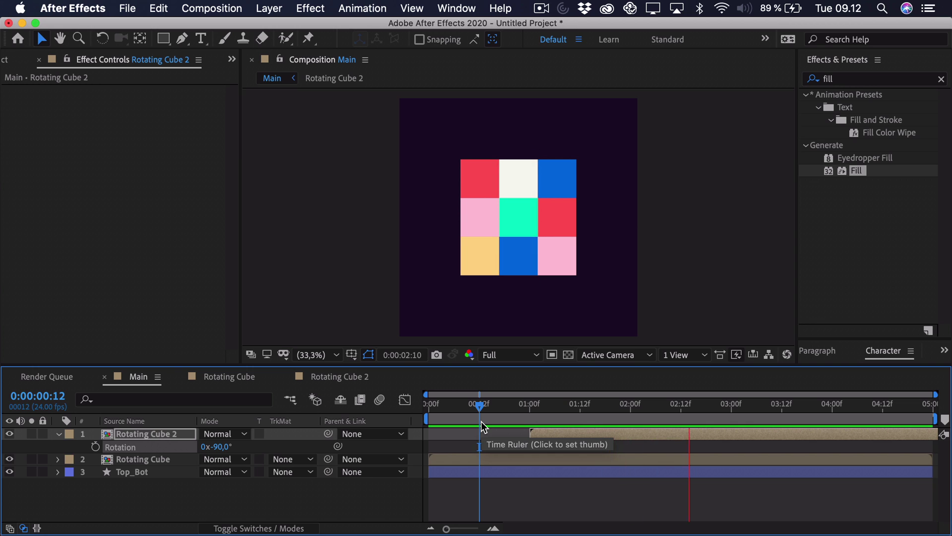
key(Home)
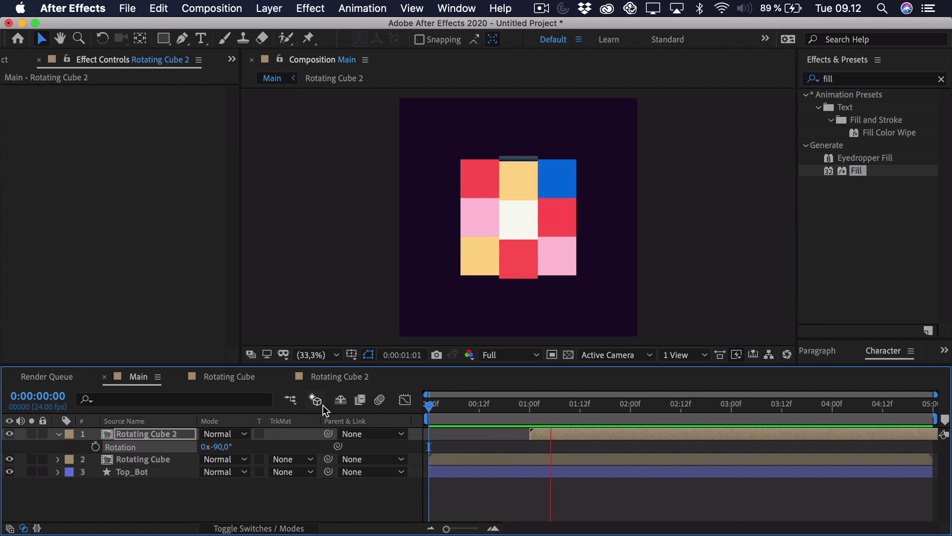
key(space)
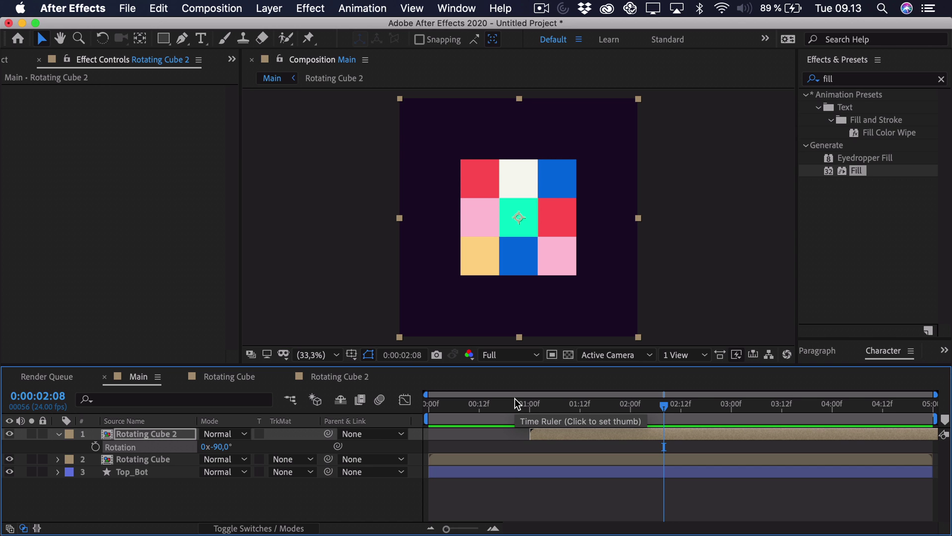
key(space)
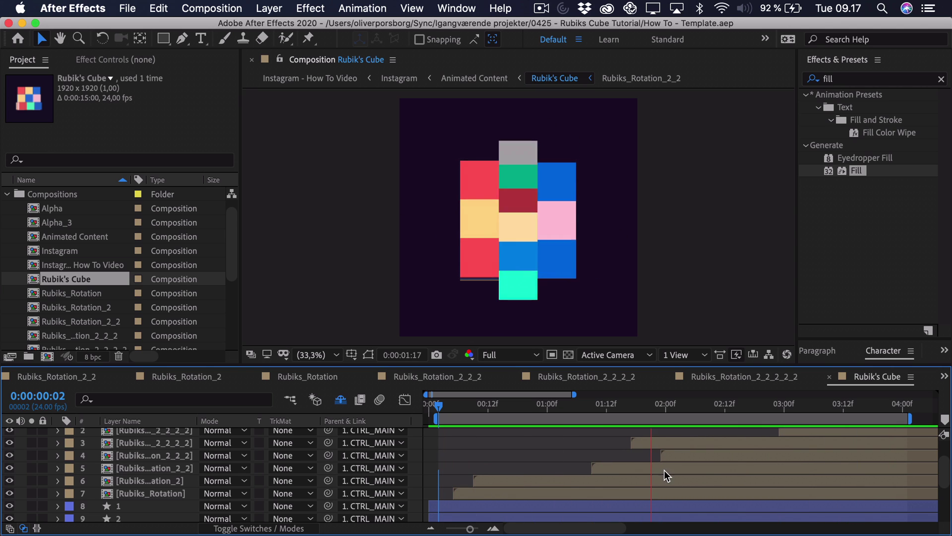
Replay the Rubik's Cube rotations and scroll up to CTRL_MAIN's X and Y Position keyframes.
key(space)
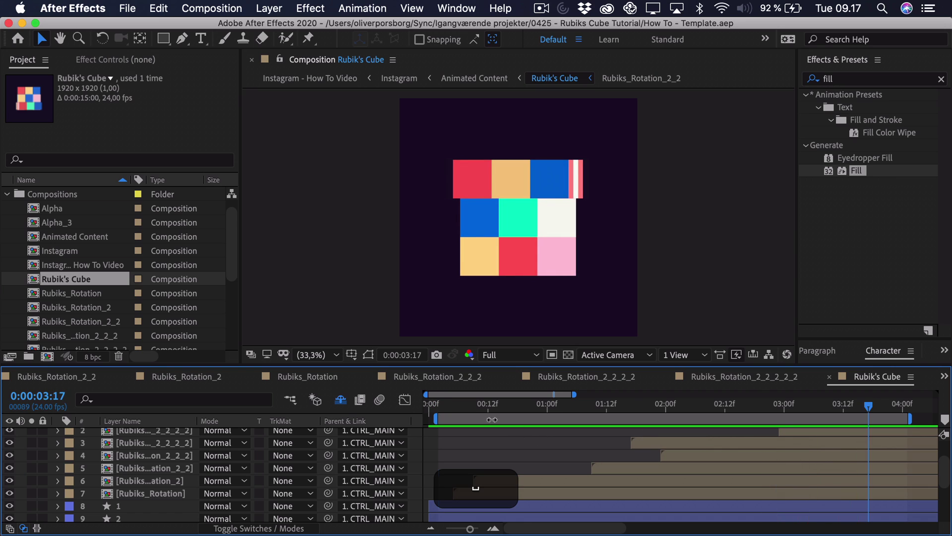
drag(469, 403, 872, 410)
key(space)
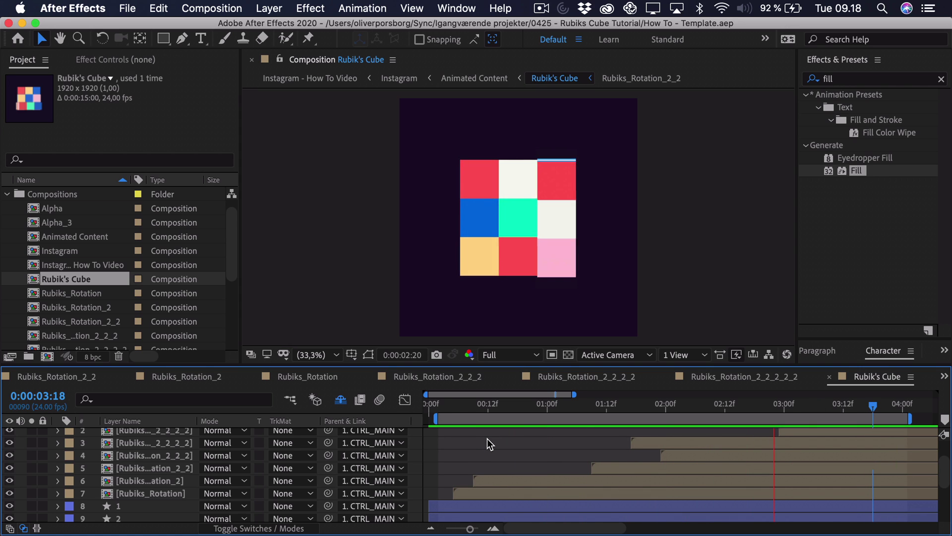
scroll(501, 457, up, 2)
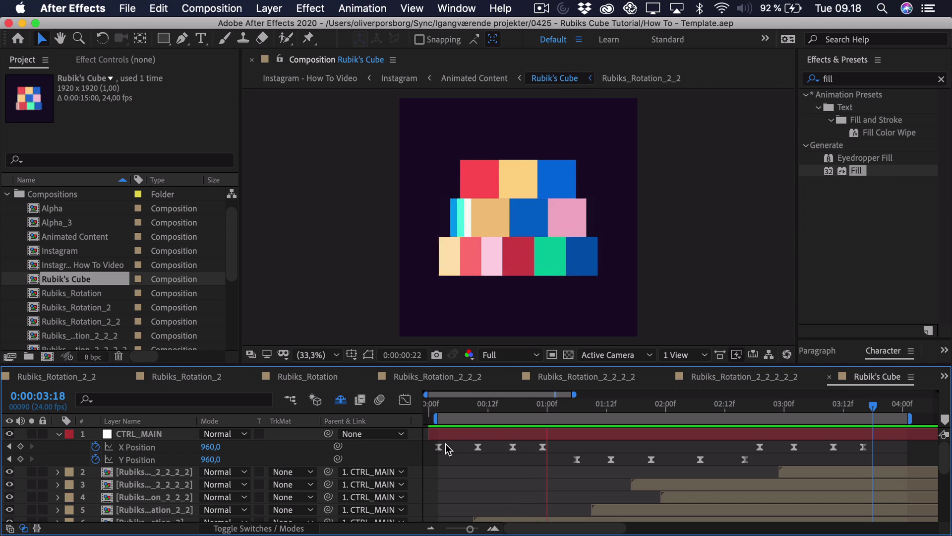